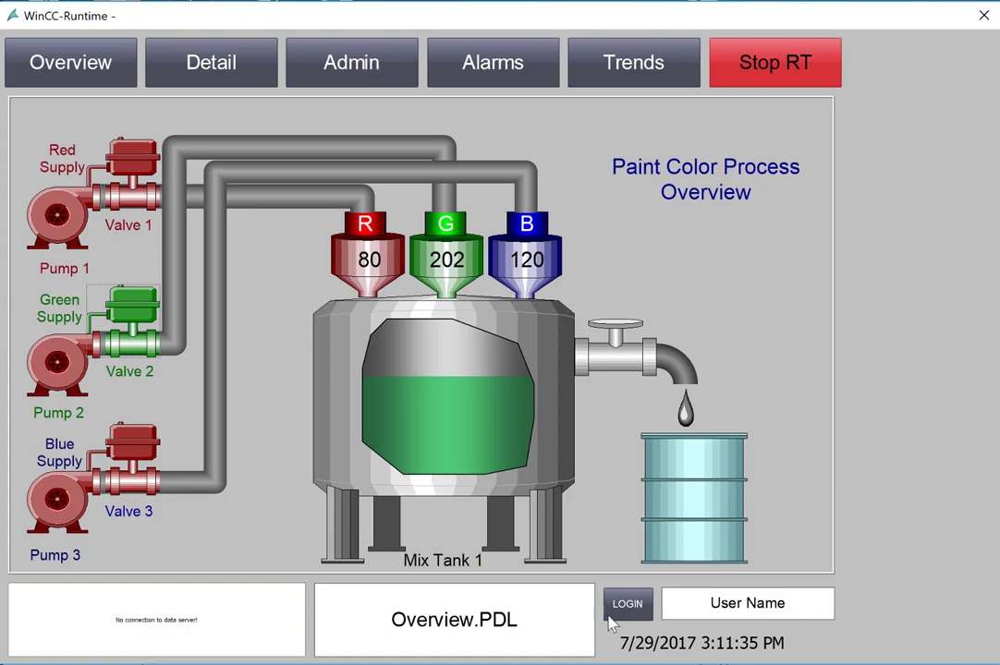
Close the red supply valve, stop the red pump and test the fault indication of both from their pop-up windows
{"action": "left_click", "coordinate": [139, 174]}
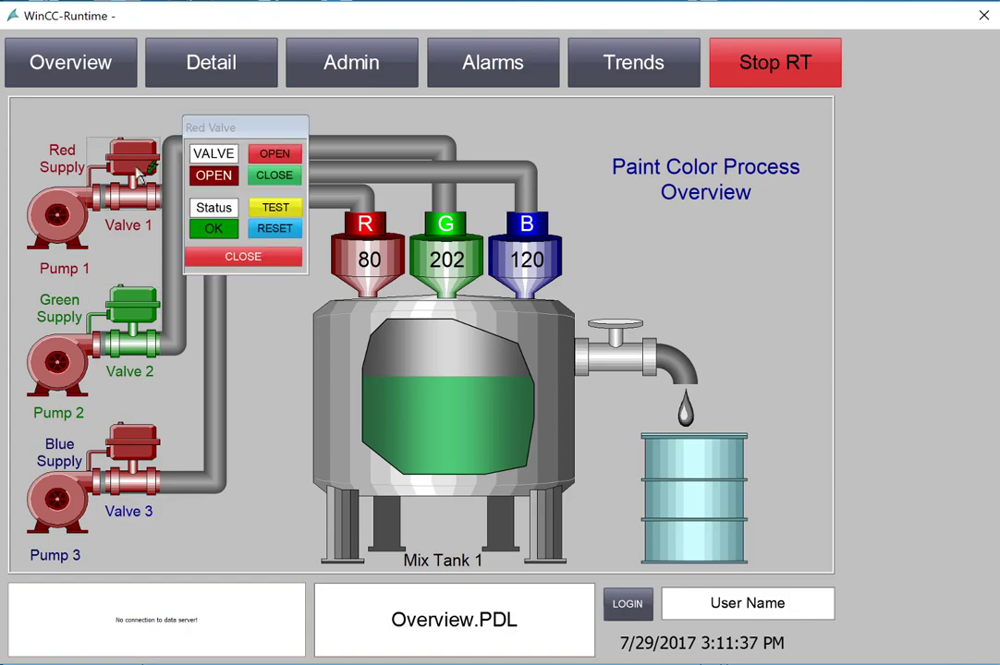
{"action": "left_click", "coordinate": [274, 177]}
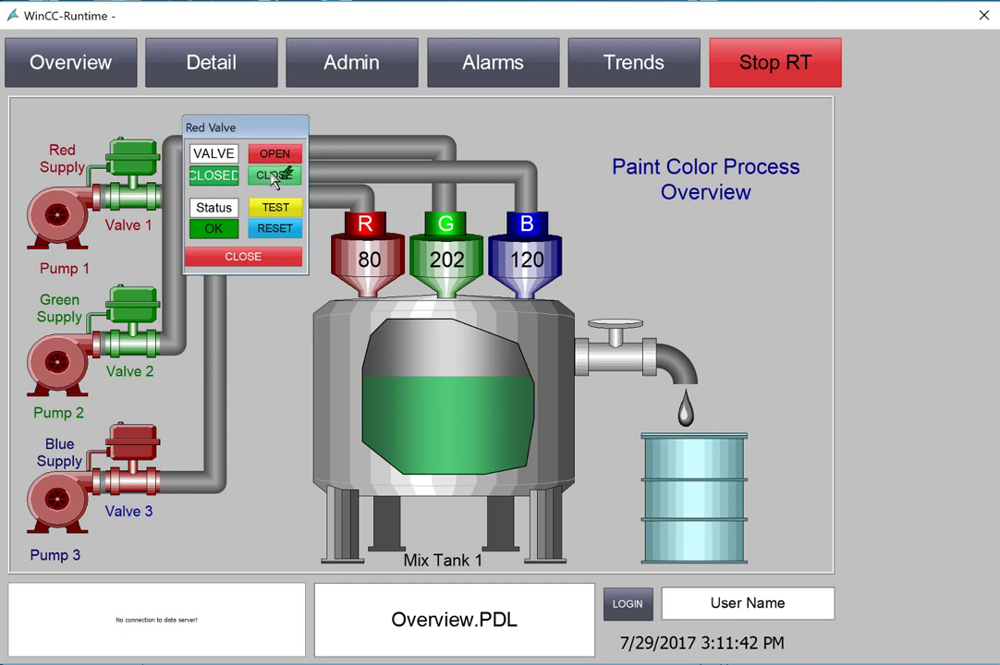
{"action": "left_click", "coordinate": [276, 209]}
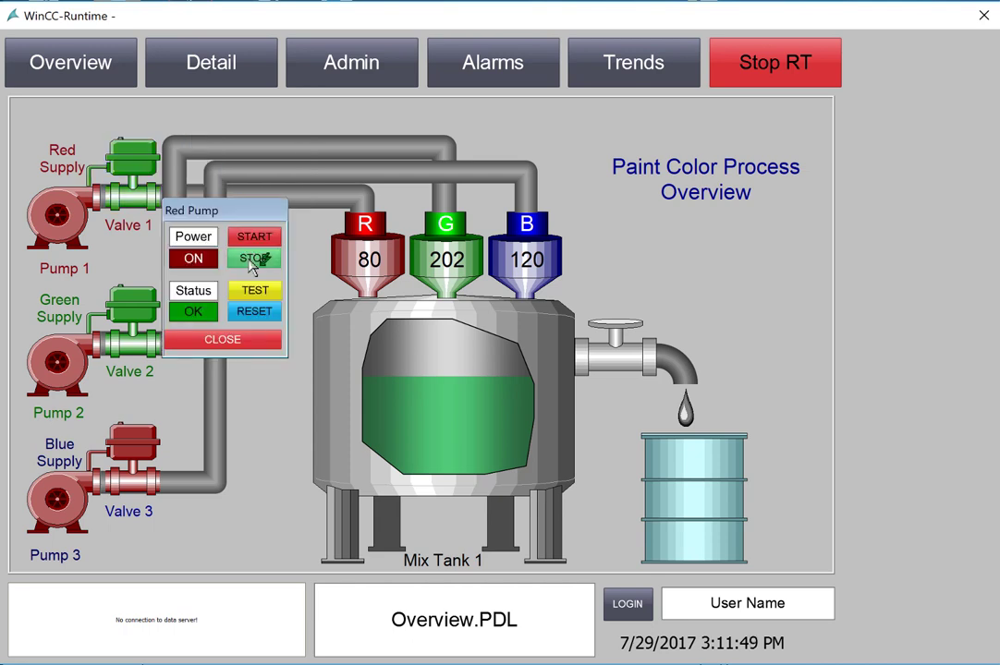
{"action": "left_click", "coordinate": [253, 263]}
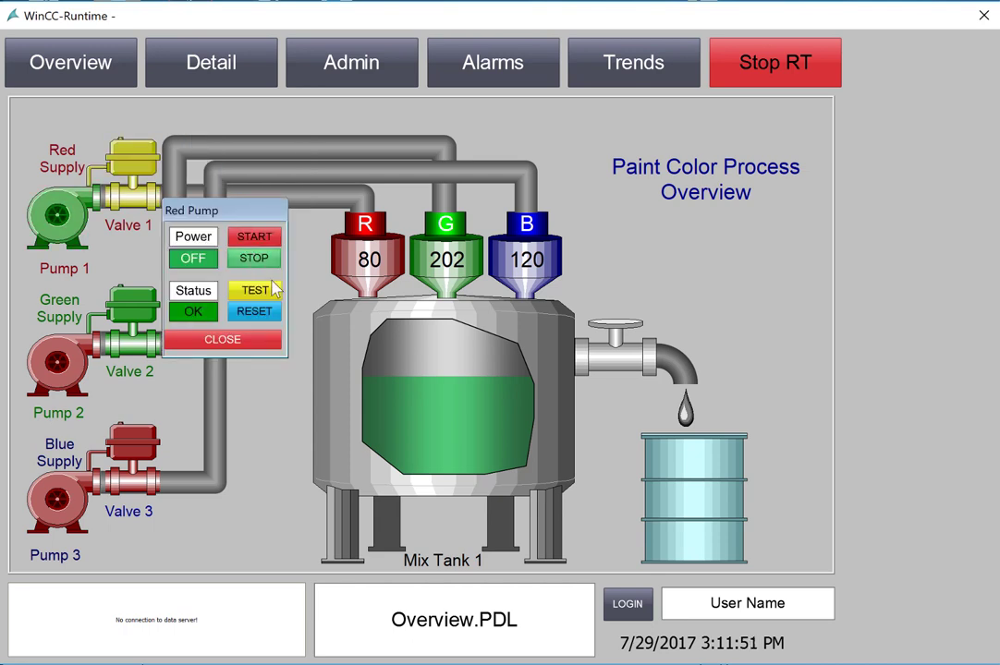
{"action": "left_click", "coordinate": [265, 291]}
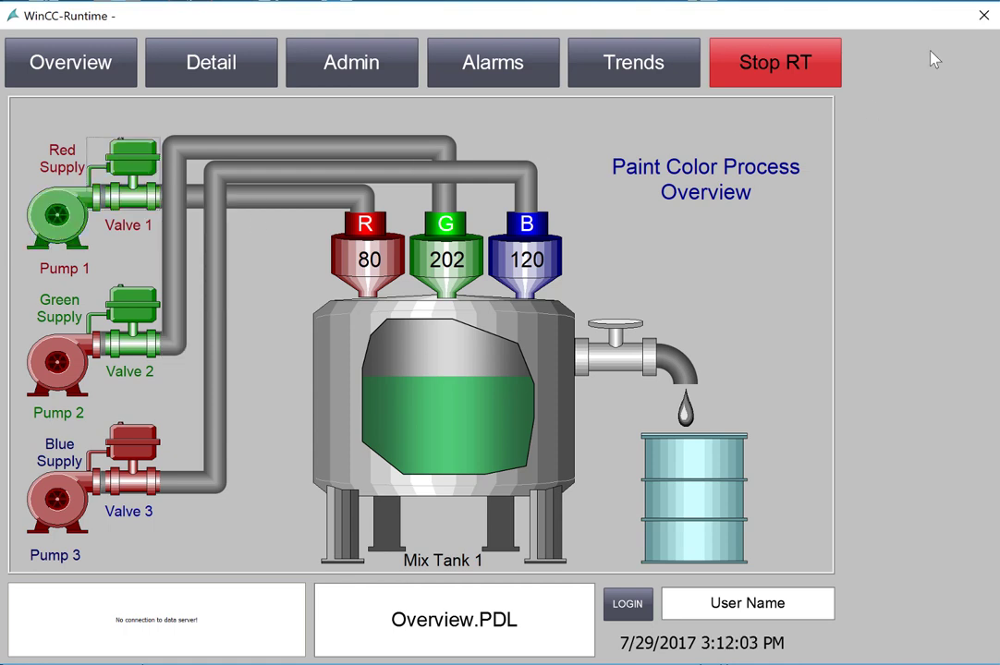
Switch to Graphics Designer, create a new picture and turn off its global color scheme
{"action": "left_click", "coordinate": [17, 40]}
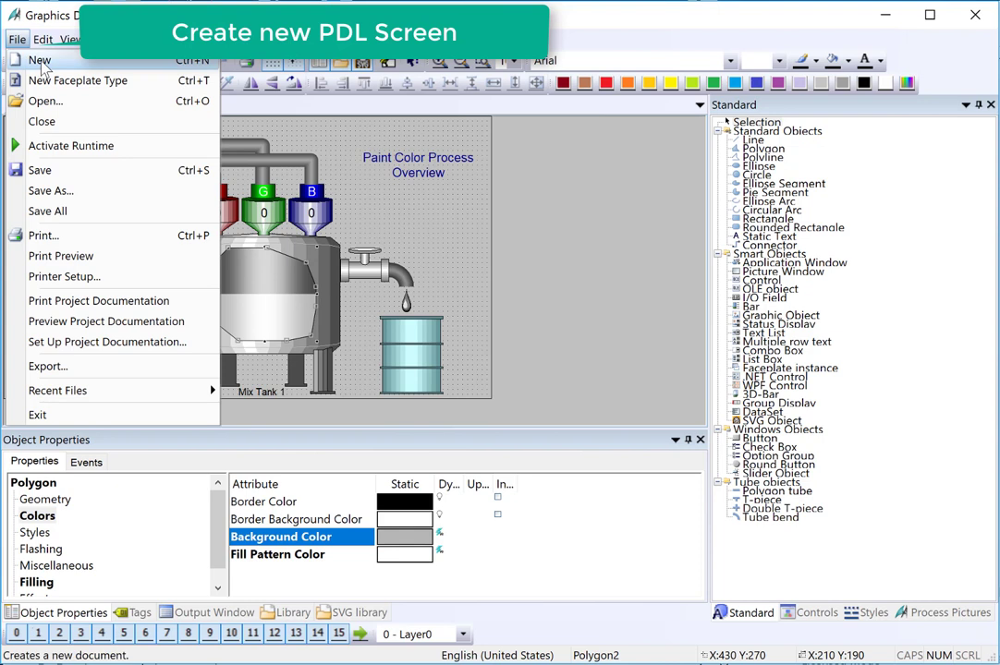
{"action": "left_click", "coordinate": [40, 61]}
{"action": "double_click", "coordinate": [262, 504]}
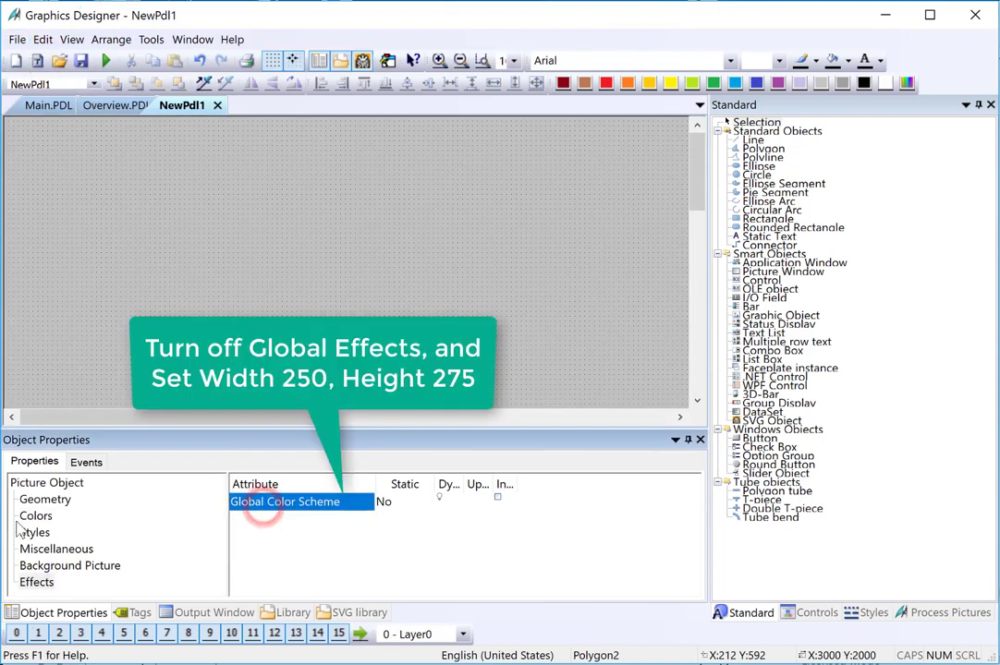
Set the new picture's width to 250 and its height to 275
{"action": "left_click", "coordinate": [42, 499]}
{"action": "double_click", "coordinate": [264, 504]}
{"action": "type", "text": "250"}
{"action": "key", "text": "Return"}
{"action": "double_click", "coordinate": [281, 523]}
{"action": "type", "text": "275"}
{"action": "key", "text": "Return"}
Save the new picture as PumpPopUp.PDL in the project's GraCS folder
{"action": "left_click", "coordinate": [82, 61]}
{"action": "type", "text": "PumpPopUp.PDL"}
{"action": "left_click", "coordinate": [634, 487]}
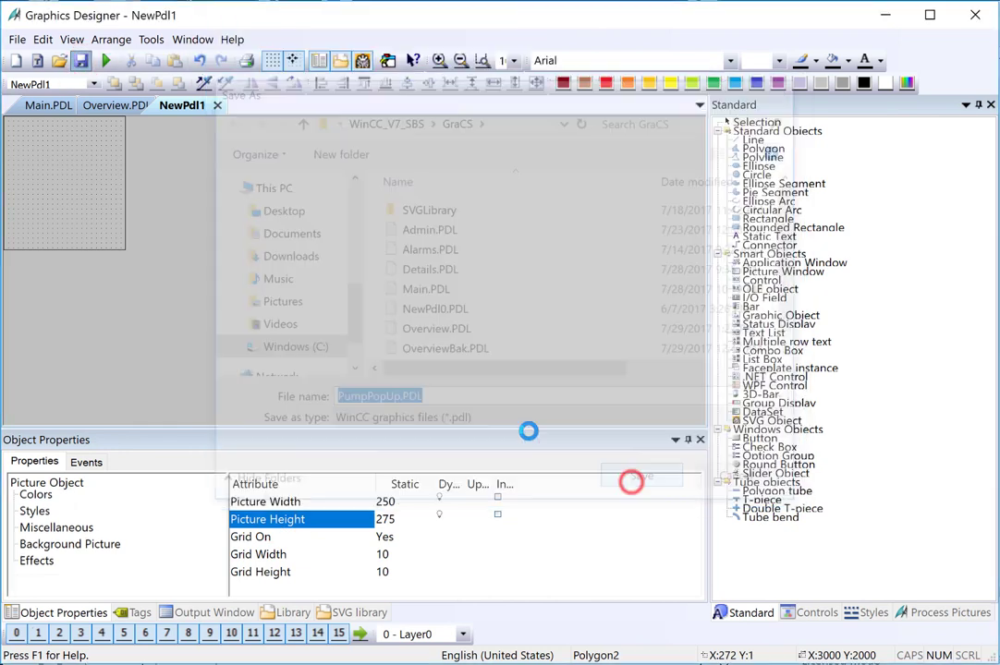
Add a 100 by 40 static text label reading Power and duplicate it into a column of four labels
{"action": "left_click", "coordinate": [763, 236]}
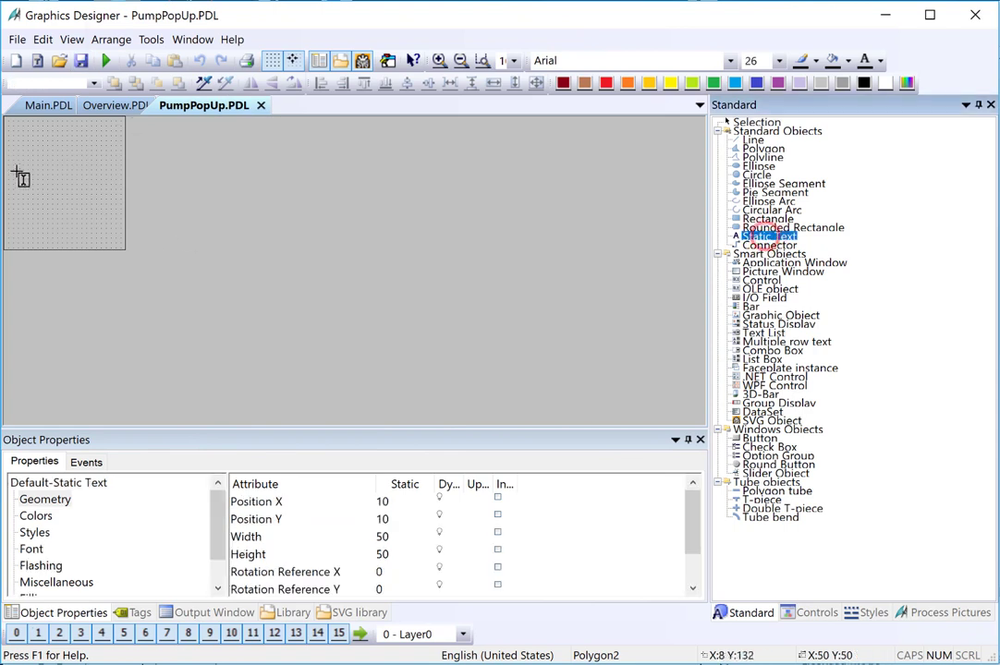
{"action": "left_click_drag", "start_coordinate": [15, 136], "coordinate": [62, 155]}
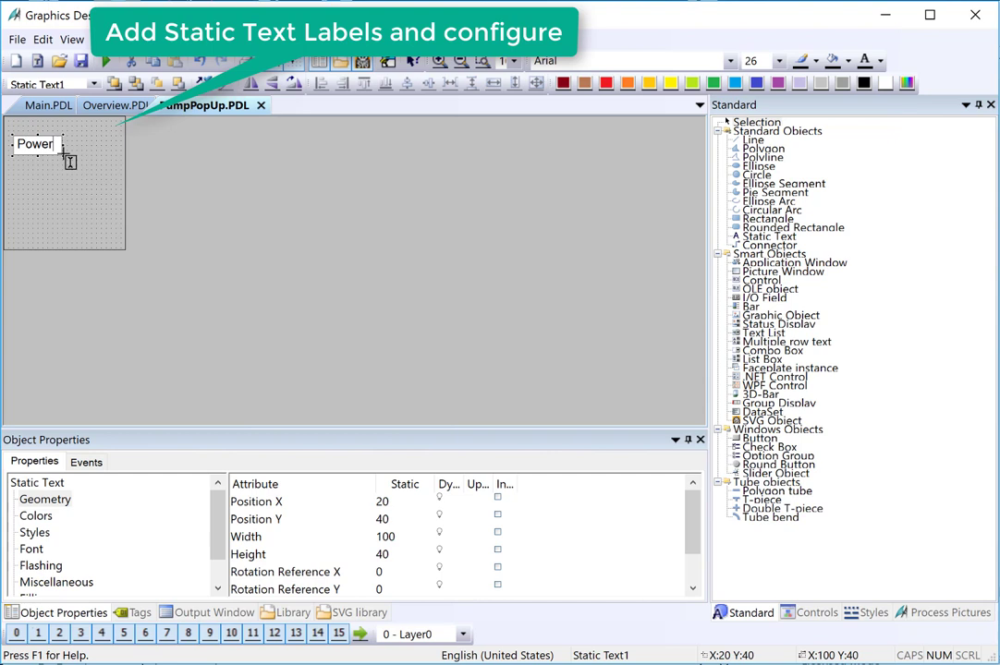
{"action": "right_click", "coordinate": [37, 143]}
{"action": "left_click", "coordinate": [55, 172]}
{"action": "left_click_drag", "start_coordinate": [38, 157], "coordinate": [33, 192]}
{"action": "right_click", "coordinate": [32, 131]}
{"action": "left_click", "coordinate": [49, 177]}
{"action": "left_click", "coordinate": [98, 147]}
Change the text of the three duplicate labels below Power to ON, Status and FAIL
{"action": "left_click", "coordinate": [49, 182]}
{"action": "type", "text": "Status"}
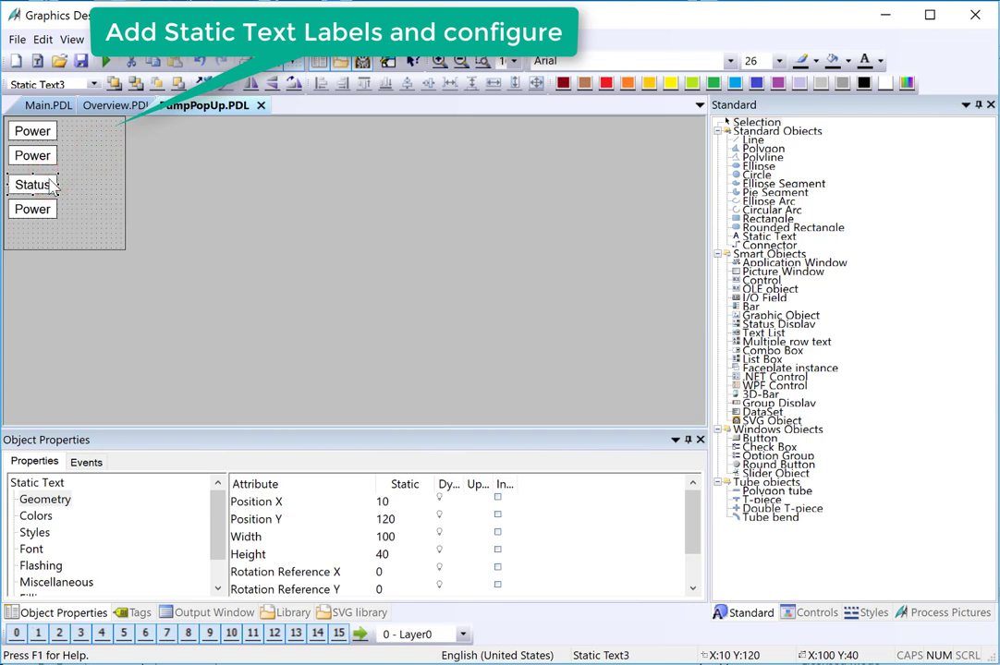
{"action": "left_click", "coordinate": [32, 157]}
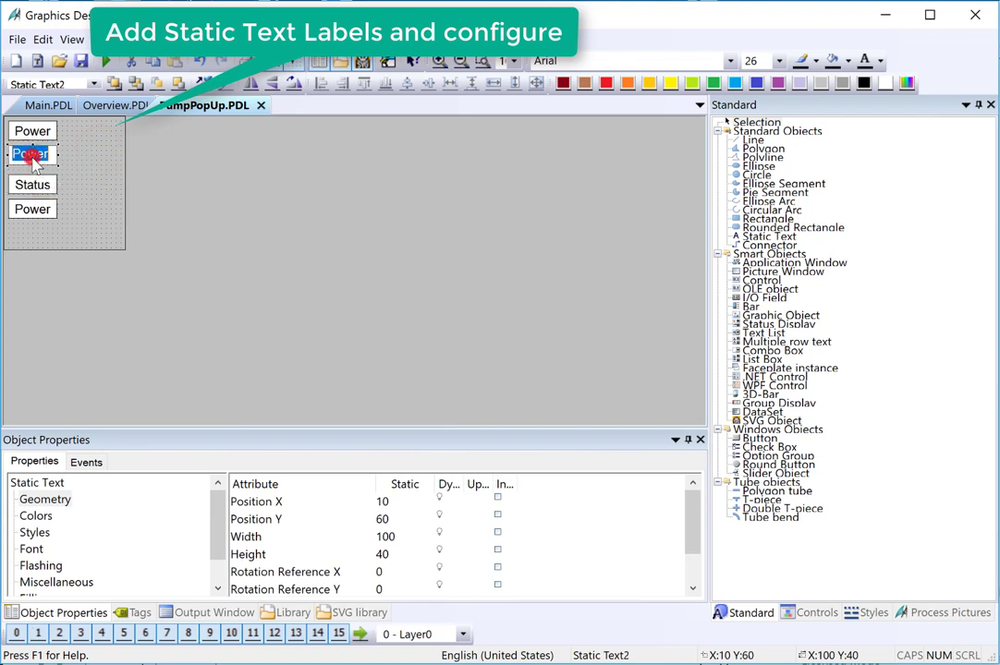
{"action": "double_click", "coordinate": [32, 157]}
{"action": "type", "text": "ON"}
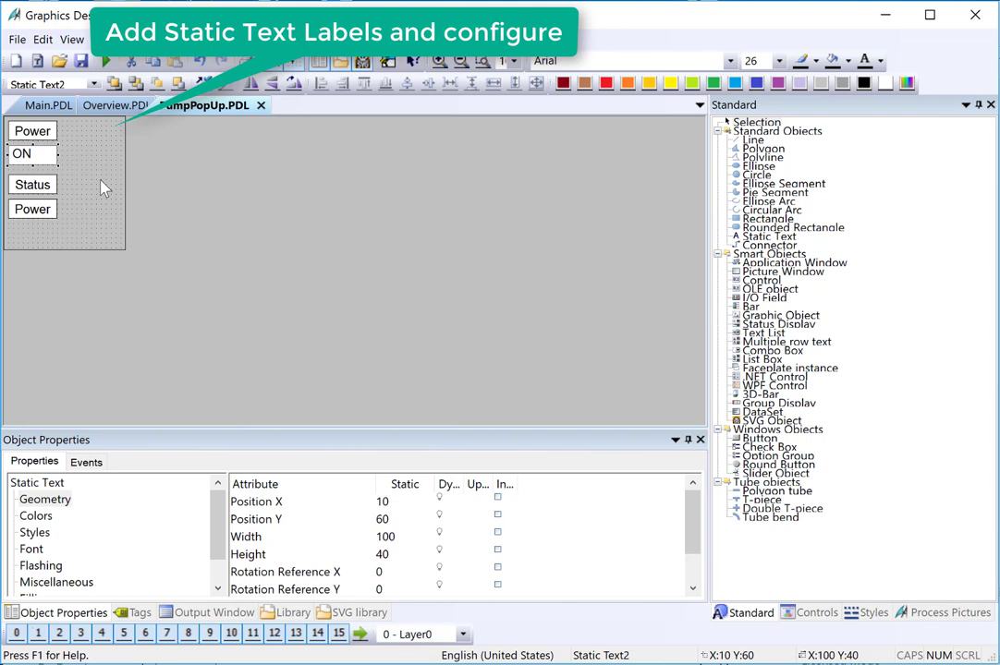
{"action": "left_click", "coordinate": [102, 175]}
{"action": "double_click", "coordinate": [28, 210]}
{"action": "type", "text": "FAIL"}
Fill the ON label with green and the FAIL label with yellow
{"action": "left_click", "coordinate": [32, 155]}
{"action": "left_click", "coordinate": [713, 84]}
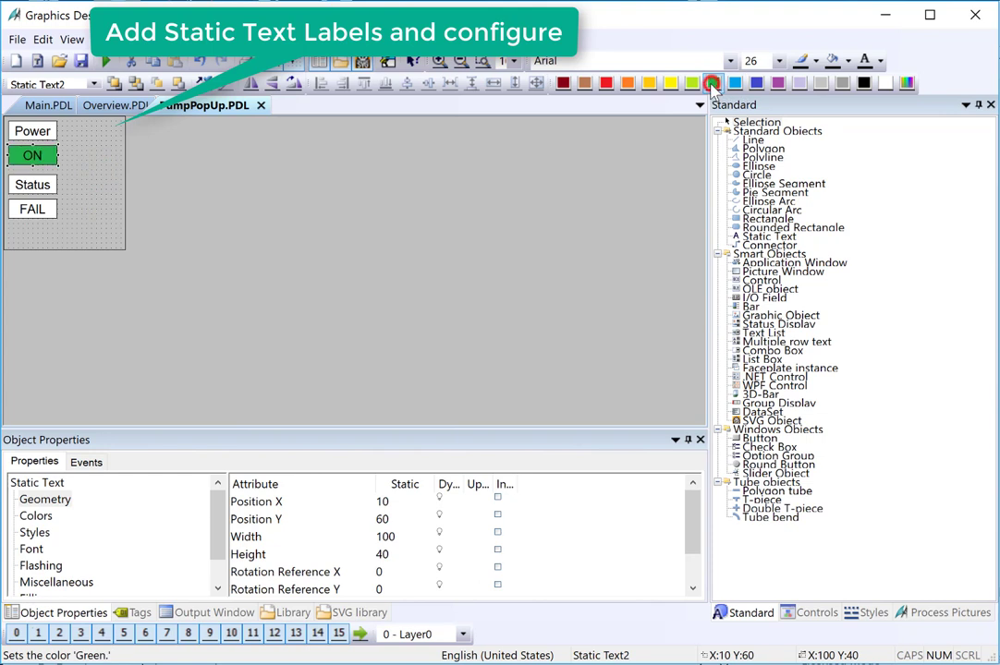
{"action": "left_click", "coordinate": [37, 210]}
{"action": "left_click", "coordinate": [669, 83]}
{"action": "left_click", "coordinate": [67, 173]}
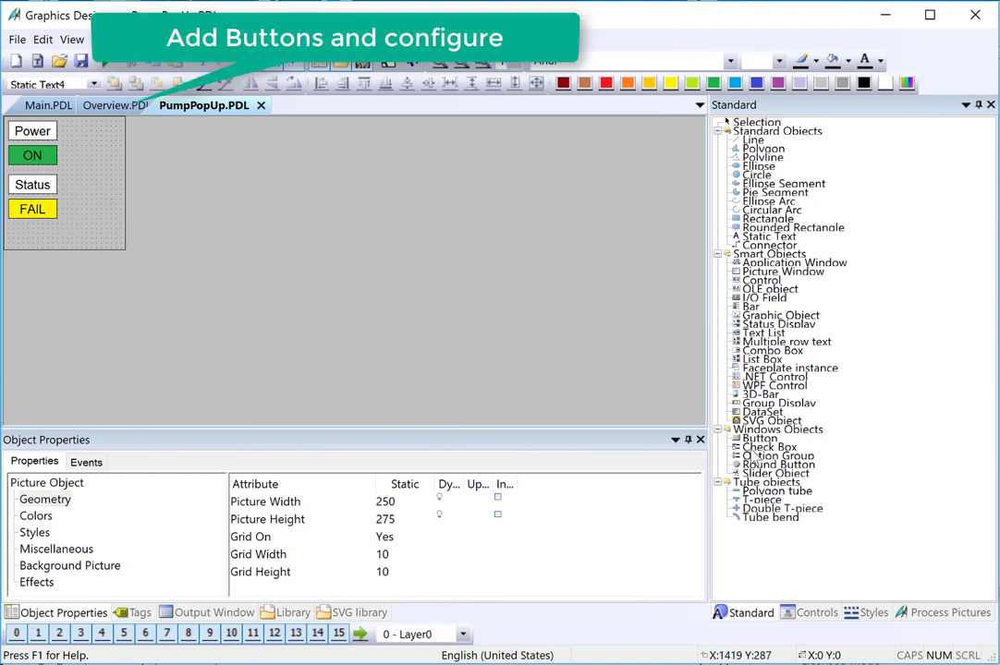
Add a 110 by 40 button beside the Power label with the text START and font size 22
{"action": "left_click", "coordinate": [68, 122]}
{"action": "left_click_drag", "start_coordinate": [88, 129], "coordinate": [119, 141]}
{"action": "left_click", "coordinate": [481, 196]}
{"action": "double_click", "coordinate": [480, 196]}
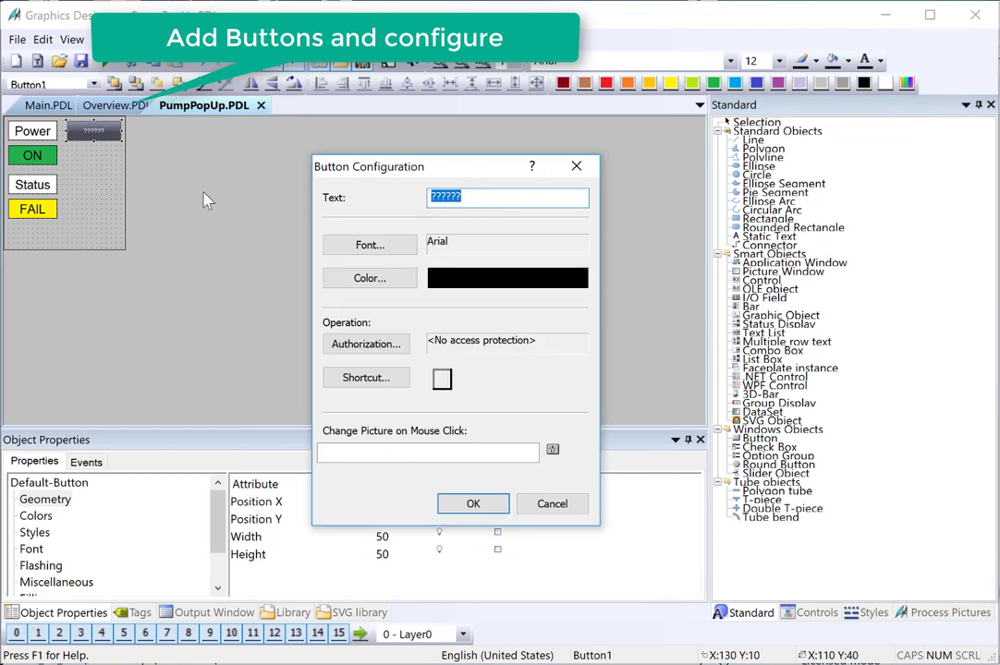
{"action": "key", "text": "Return"}
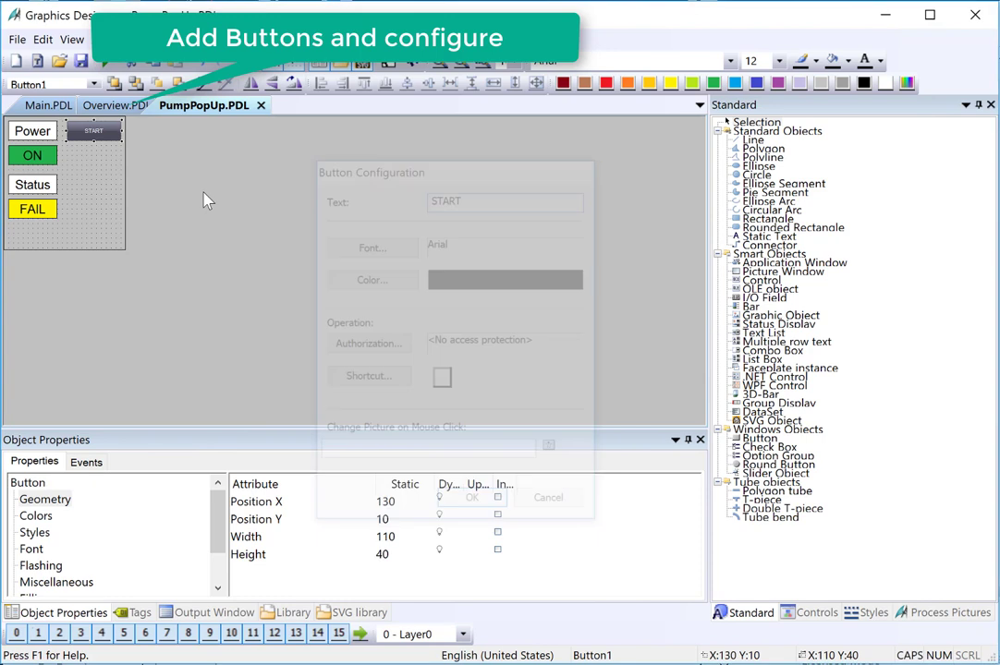
{"action": "left_click", "coordinate": [778, 60]}
{"action": "left_click", "coordinate": [750, 218]}
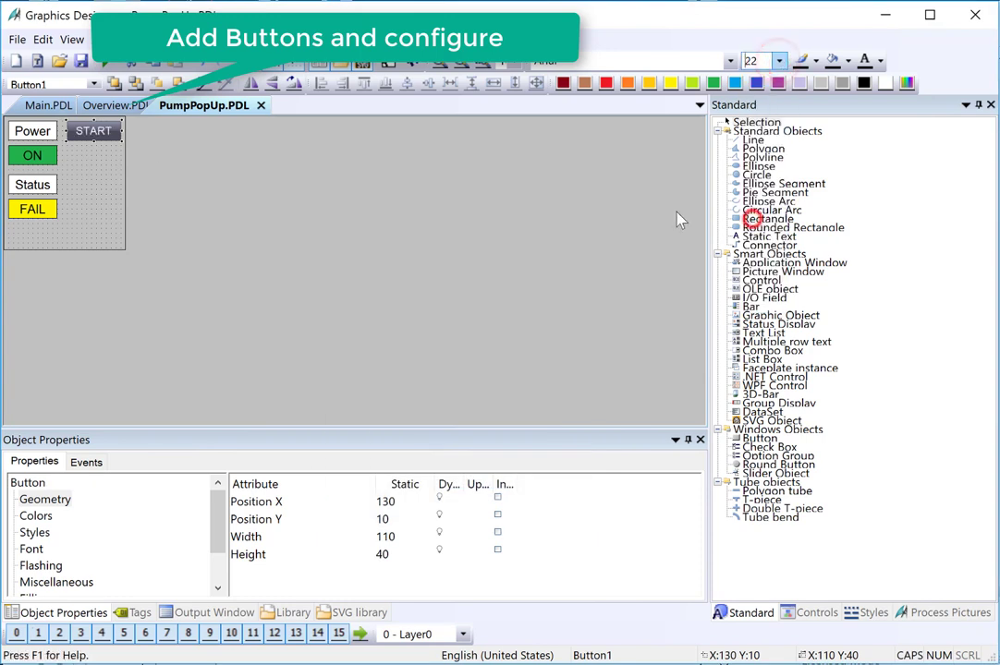
Duplicate the START button, place the copy directly below it and set its text to STOP
{"action": "right_click", "coordinate": [84, 130]}
{"action": "left_click", "coordinate": [111, 174]}
{"action": "mouse_move", "coordinate": [99, 146]}
{"action": "left_mouse_down"}
{"action": "mouse_move", "coordinate": [102, 164]}
{"action": "mouse_move", "coordinate": [97, 157]}
{"action": "left_mouse_up"}
{"action": "right_click", "coordinate": [105, 152]}
{"action": "left_click", "coordinate": [131, 332]}
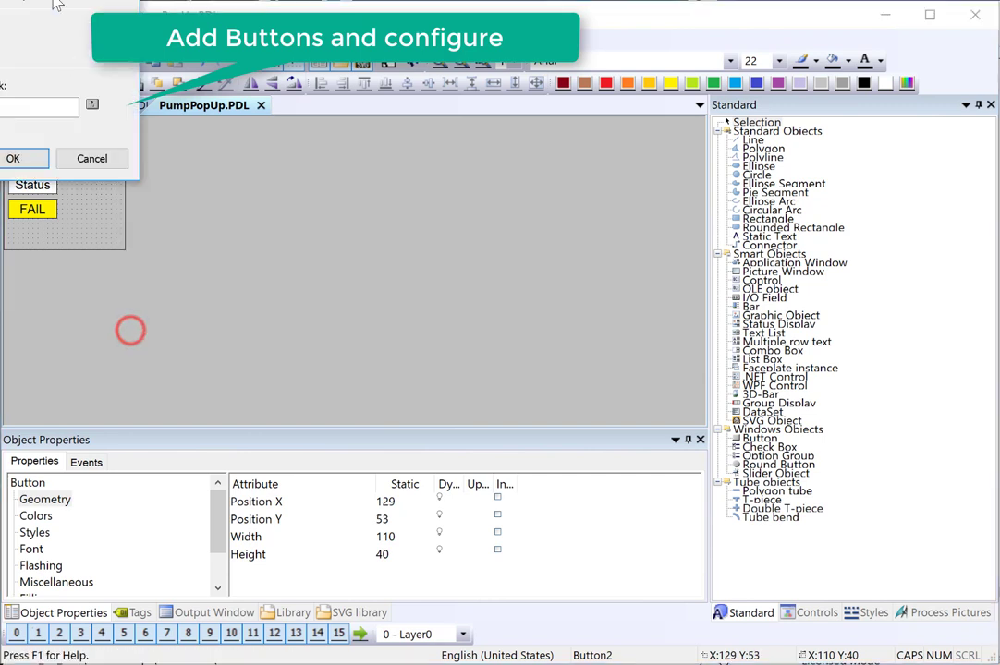
{"action": "type", "text": "STOP"}
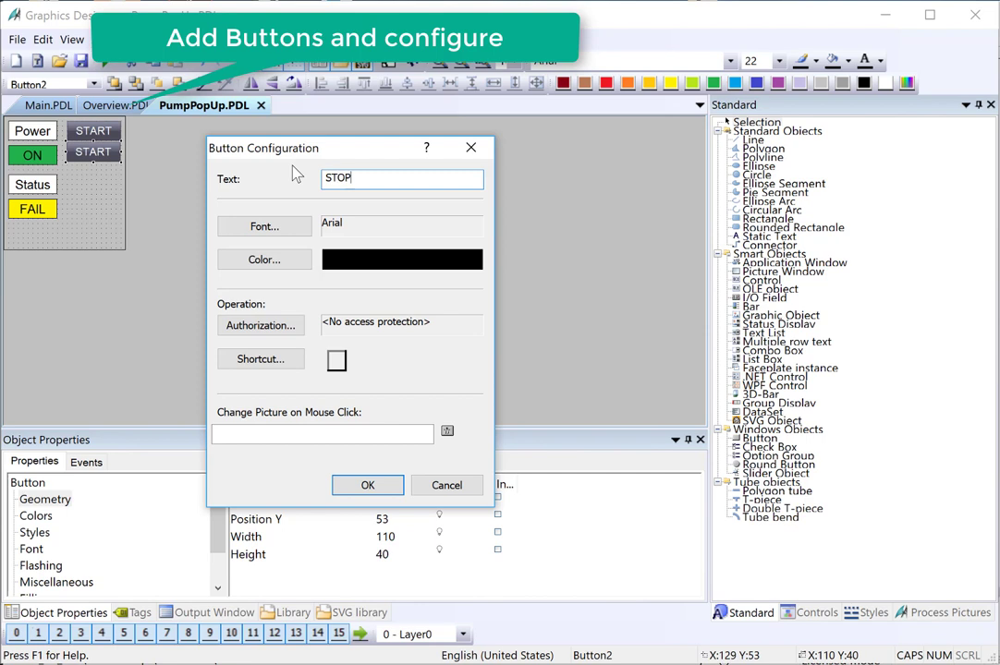
{"action": "key", "text": "Return"}
Turn off the global color scheme for both the START and STOP buttons
{"action": "left_click", "coordinate": [35, 584]}
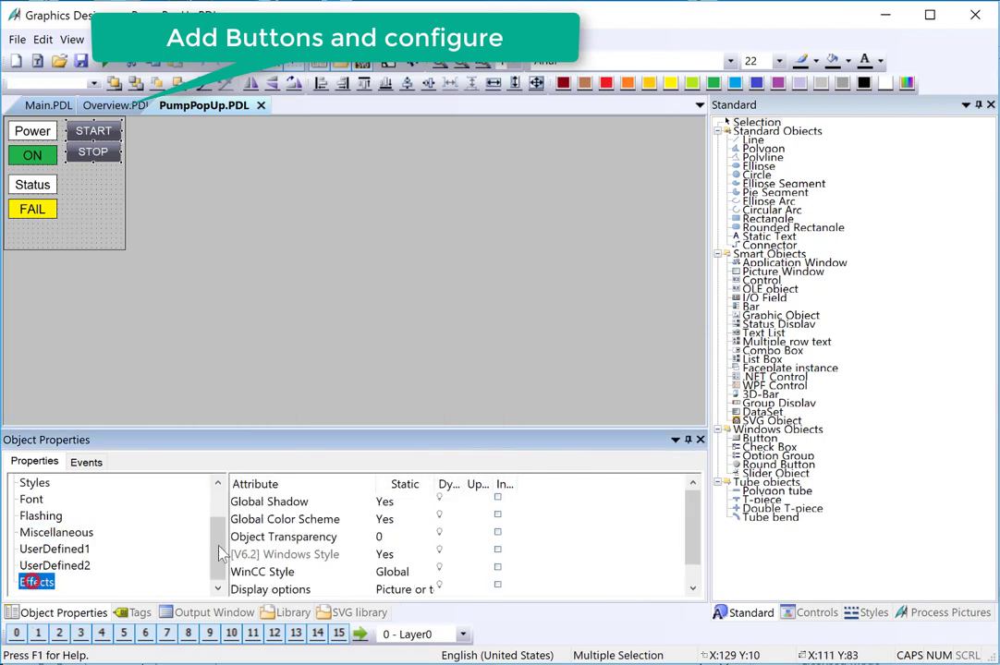
{"action": "double_click", "coordinate": [265, 520]}
{"action": "left_click", "coordinate": [85, 205]}
Color the START button red and the STOP button green
{"action": "left_click", "coordinate": [99, 130]}
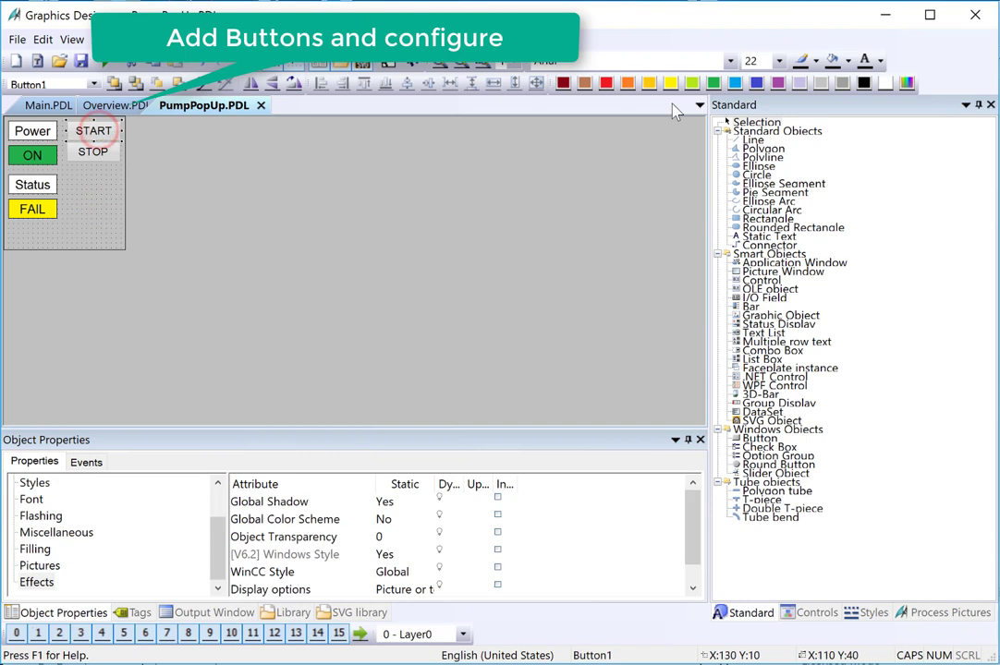
{"action": "left_click", "coordinate": [605, 82]}
{"action": "left_click", "coordinate": [94, 151]}
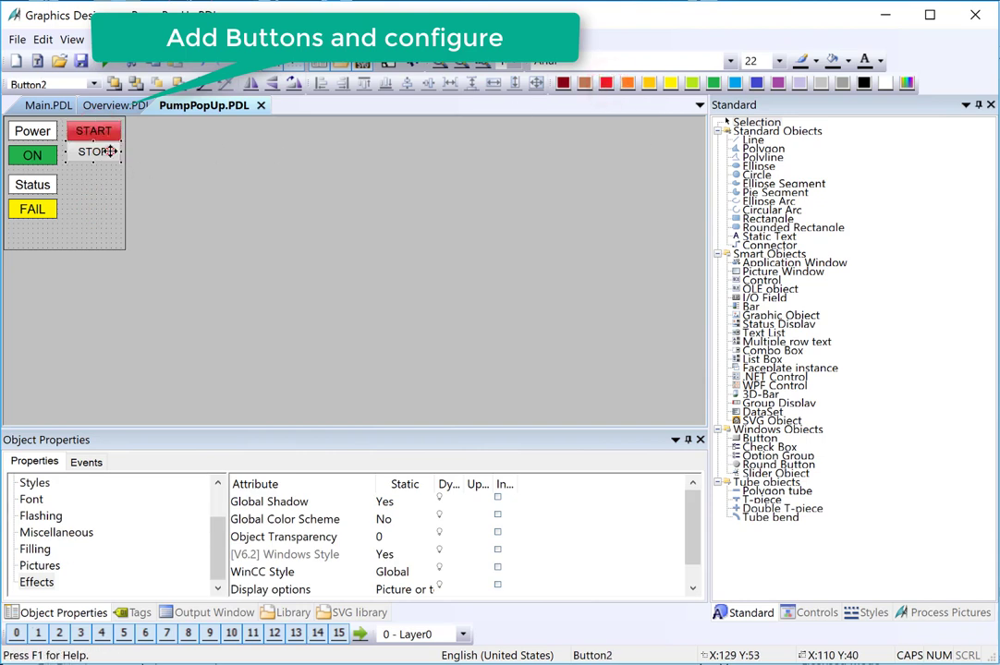
{"action": "left_click", "coordinate": [712, 83]}
Duplicate the START and STOP buttons together and place the copies beside the Status and FAIL labels
{"action": "left_click", "coordinate": [81, 130], "text": "shift"}
{"action": "right_click", "coordinate": [79, 128]}
{"action": "left_click", "coordinate": [117, 170]}
{"action": "left_click_drag", "start_coordinate": [102, 172], "coordinate": [103, 203]}
{"action": "left_click", "coordinate": [88, 240]}
Set the text of the START copy beside the Status label to TEST and color that button yellow
{"action": "left_click", "coordinate": [94, 186]}
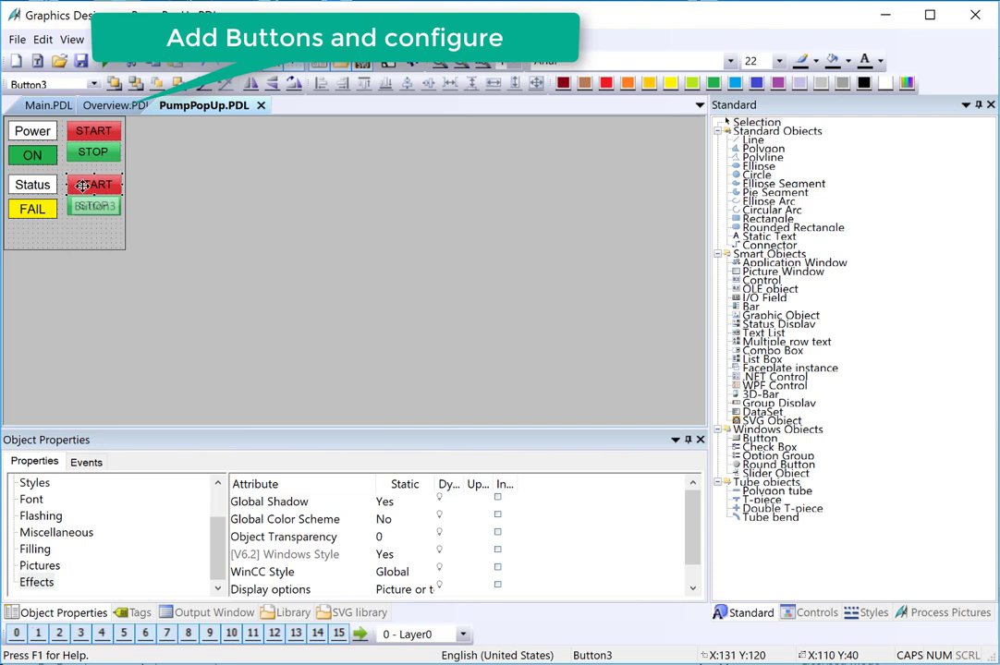
{"action": "right_click", "coordinate": [85, 187]}
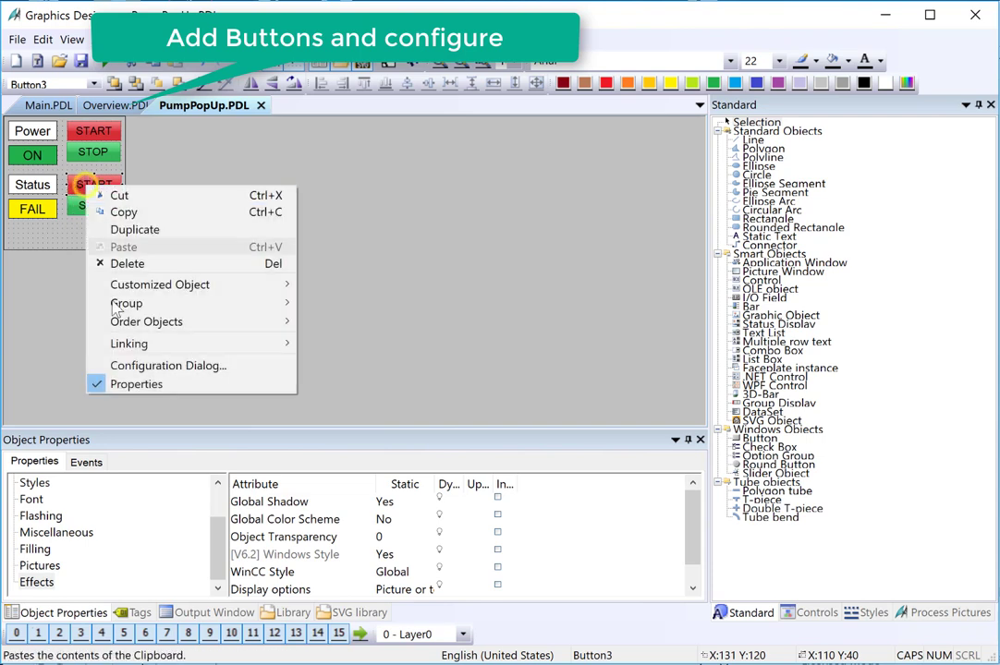
{"action": "left_click", "coordinate": [102, 366]}
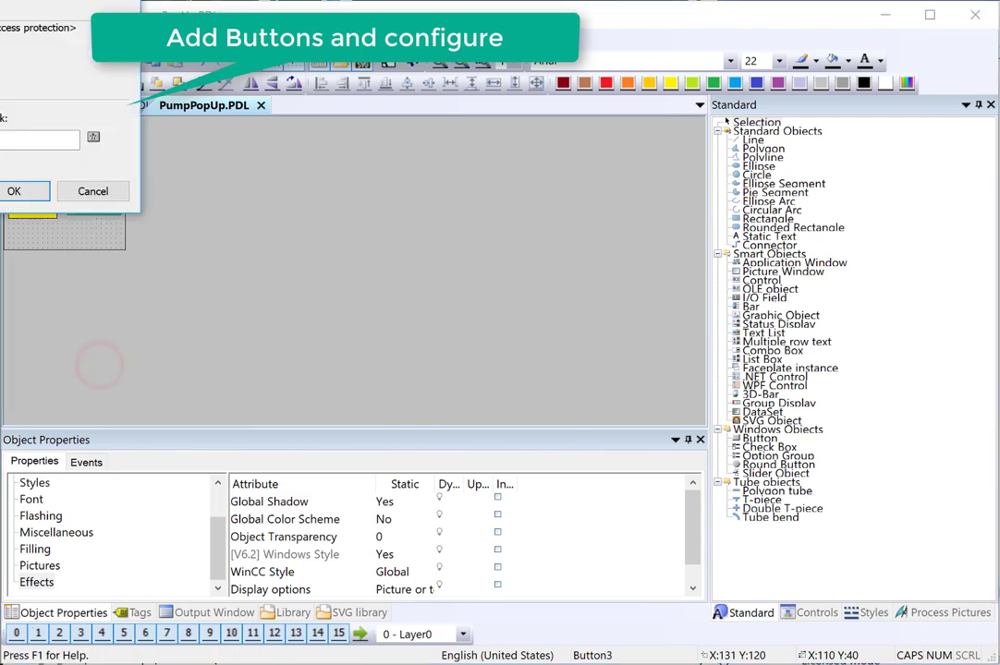
{"action": "double_click", "coordinate": [390, 196]}
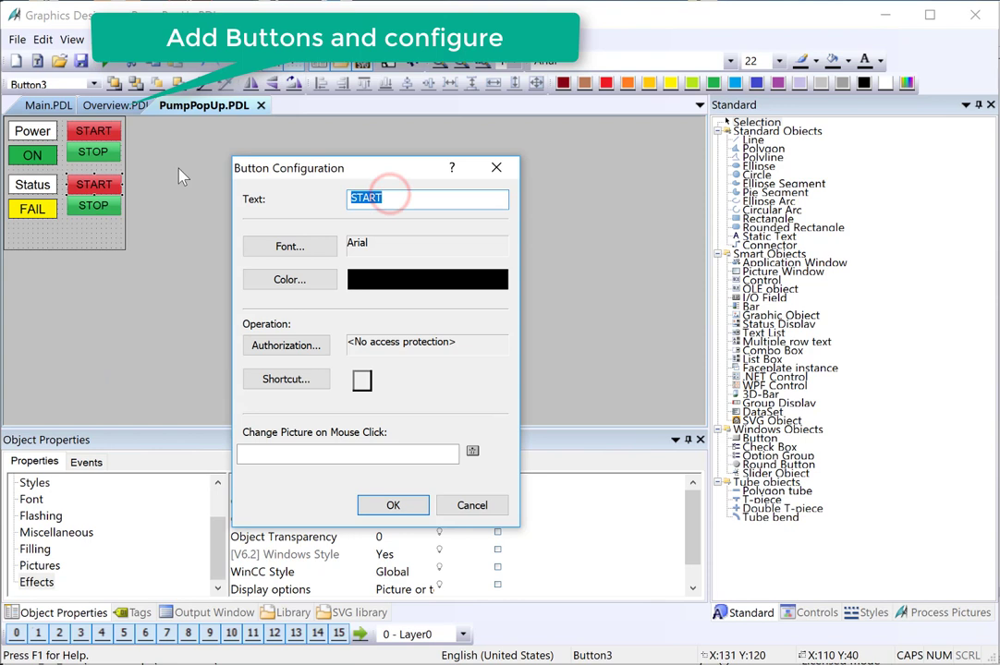
{"action": "type", "text": "TEST"}
{"action": "key", "text": "Return"}
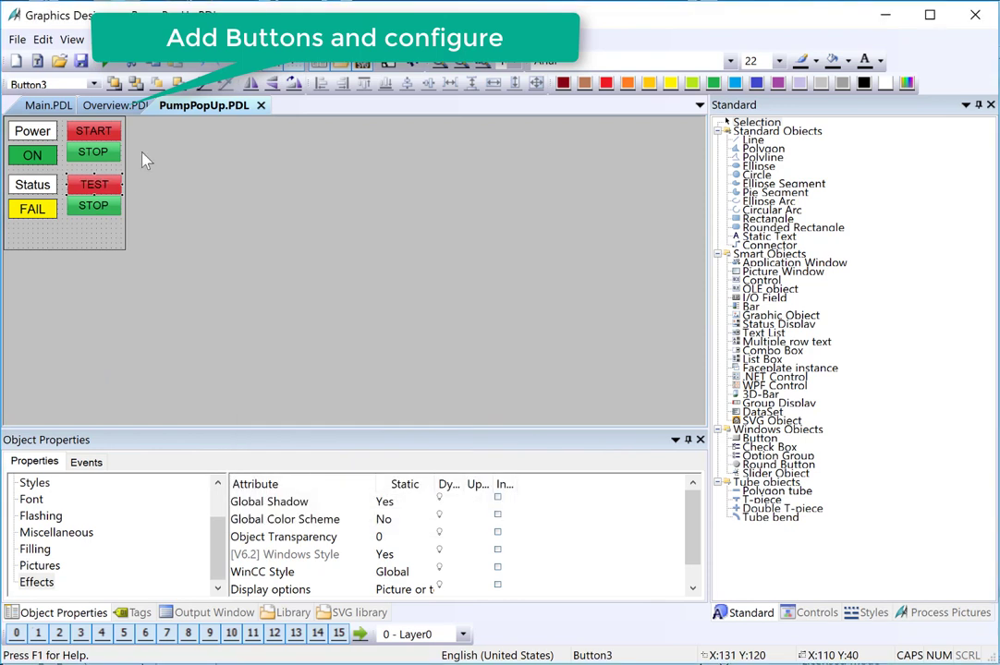
{"action": "left_click", "coordinate": [670, 82]}
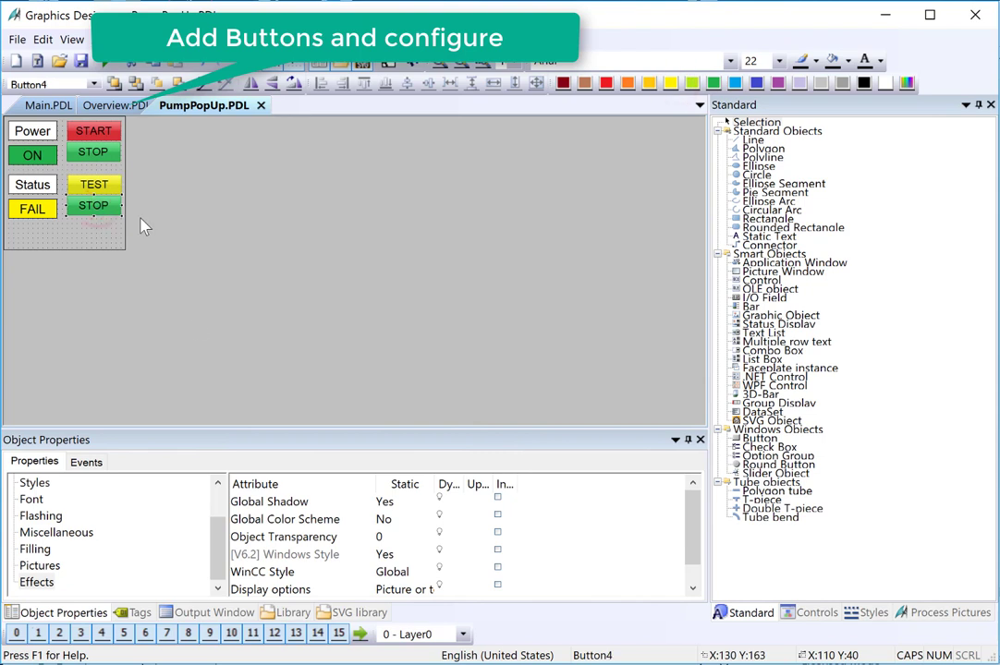
Set the text of the STOP copy beside the FAIL label to RESET and color that button light blue
{"action": "left_click", "coordinate": [31, 499]}
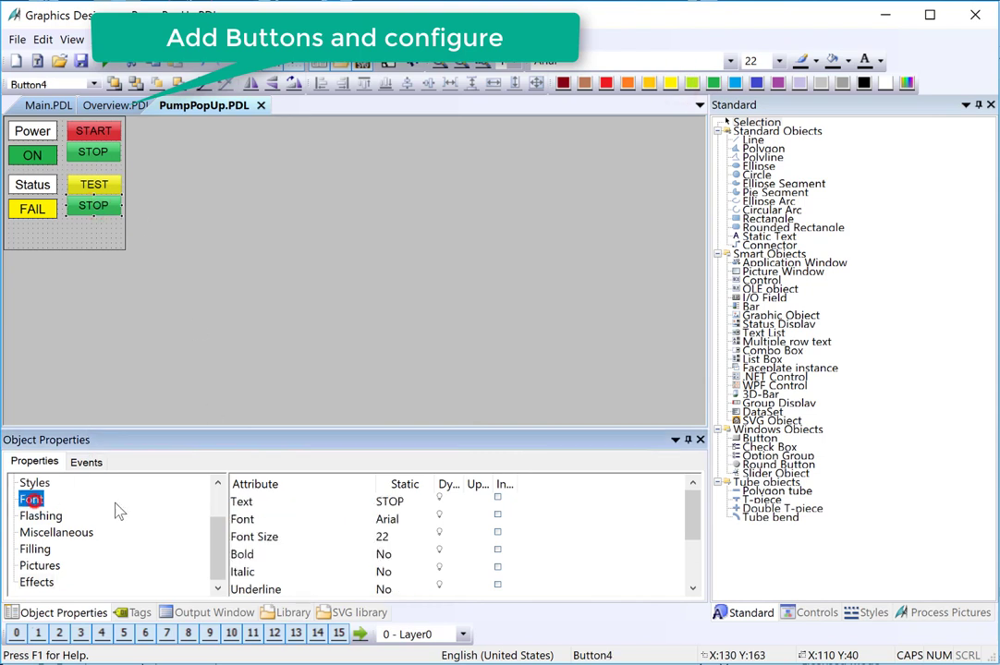
{"action": "left_click", "coordinate": [241, 504]}
{"action": "double_click", "coordinate": [241, 504]}
{"action": "left_click_drag", "start_coordinate": [381, 523], "coordinate": [341, 376]}
{"action": "left_click", "coordinate": [399, 392]}
{"action": "left_click", "coordinate": [431, 394]}
{"action": "type", "text": "RESE"}
{"action": "key", "text": "Return"}
{"action": "left_click", "coordinate": [426, 566]}
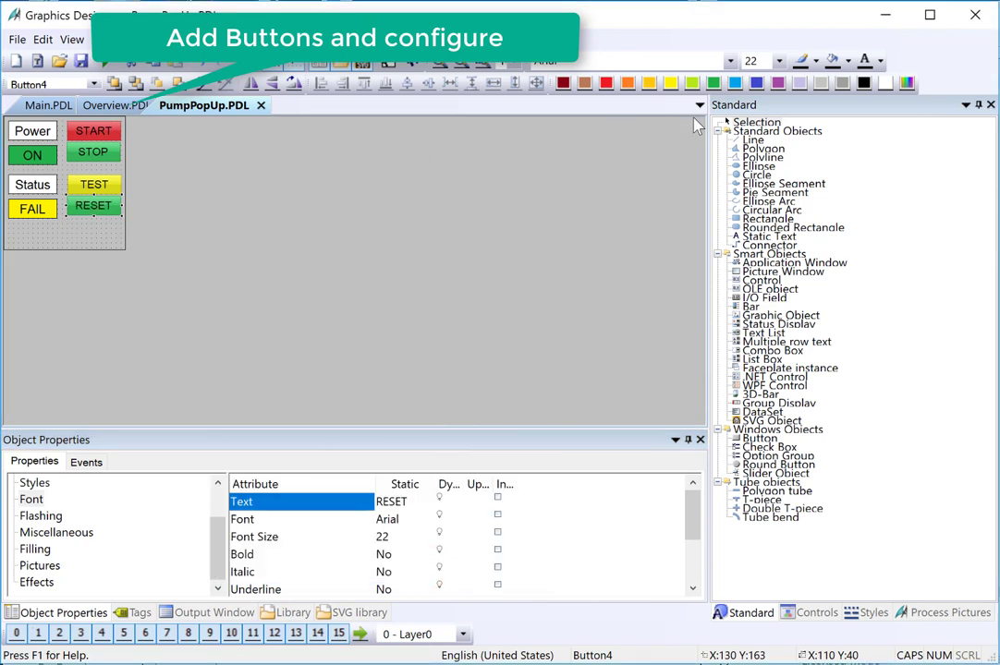
{"action": "left_click", "coordinate": [734, 83]}
{"action": "left_click", "coordinate": [83, 232]}
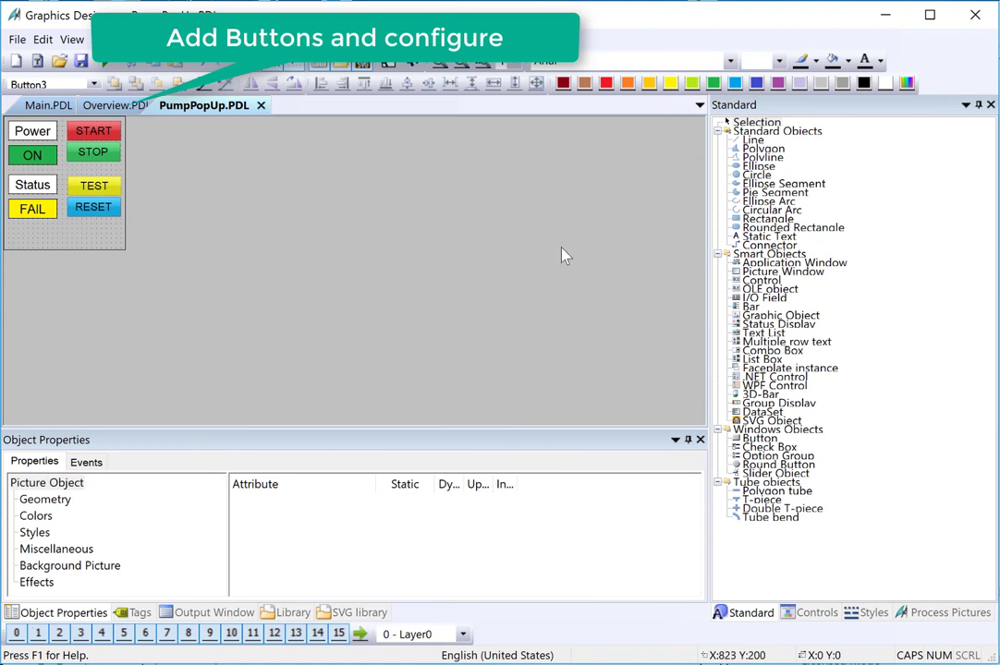
Duplicate the red START button and stretch the copy to about 240 by 40 along the picture's lower edge
{"action": "left_click", "coordinate": [92, 131]}
{"action": "right_click", "coordinate": [89, 137]}
{"action": "left_click", "coordinate": [129, 171]}
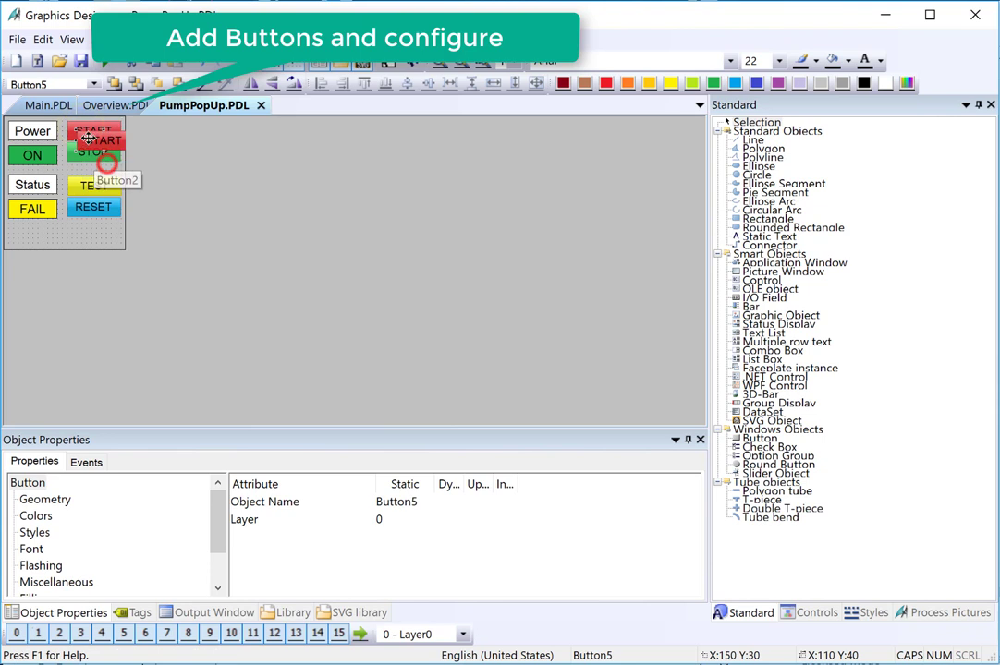
{"action": "left_click_drag", "start_coordinate": [100, 140], "coordinate": [121, 233]}
Set the text of the wide red button at the picture's lower edge to CLOSE
{"action": "left_click", "coordinate": [31, 549]}
{"action": "double_click", "coordinate": [393, 501]}
{"action": "type", "text": "close"}
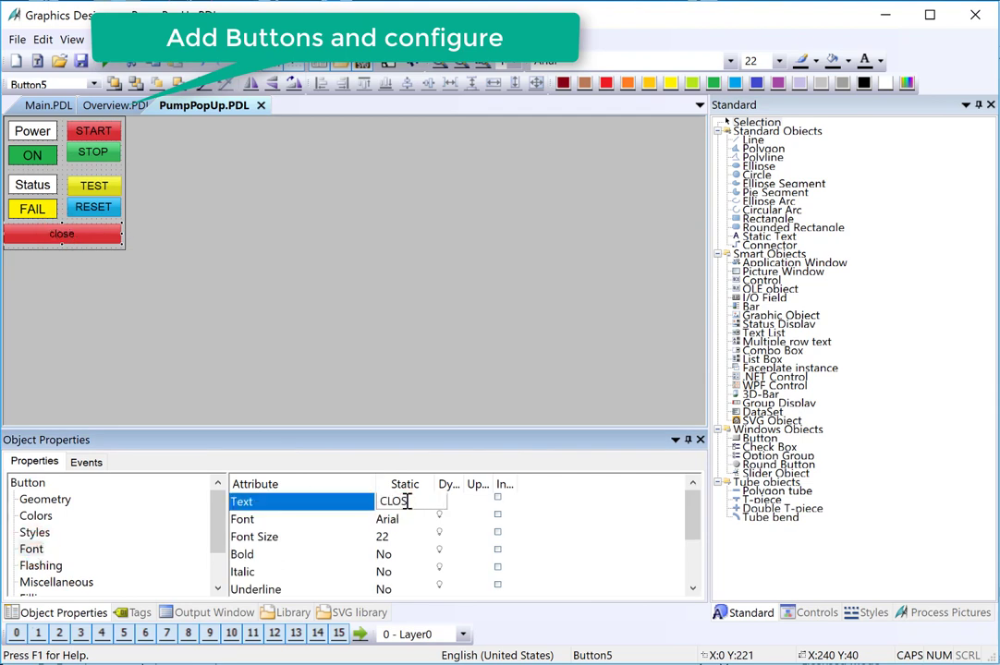
{"action": "key", "text": "Return"}
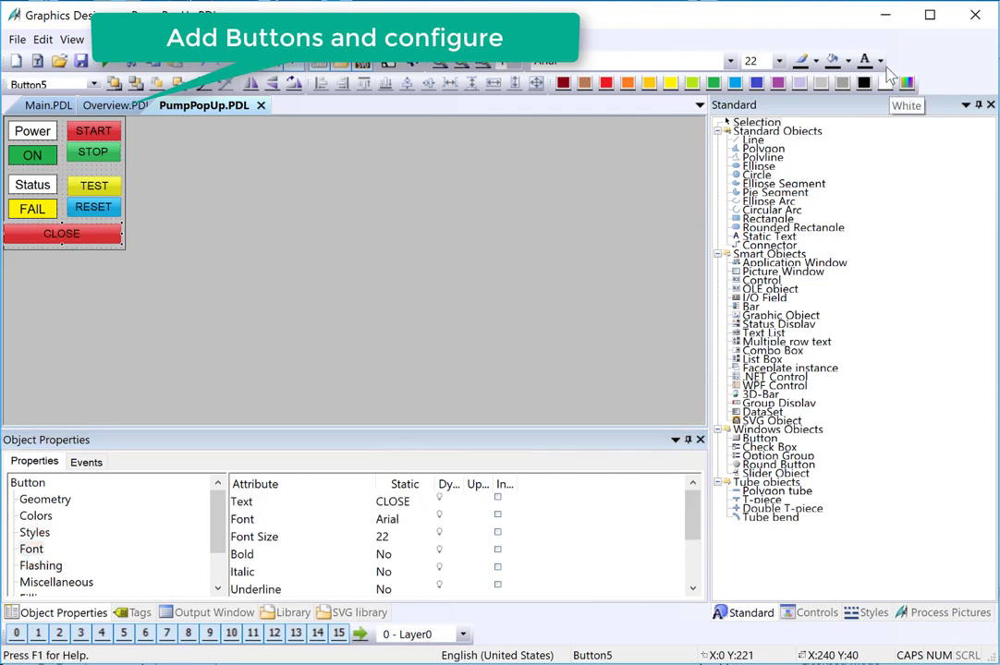
Change the text color of the wide CLOSE button to white
{"action": "left_click", "coordinate": [880, 61]}
{"action": "left_click", "coordinate": [918, 162]}
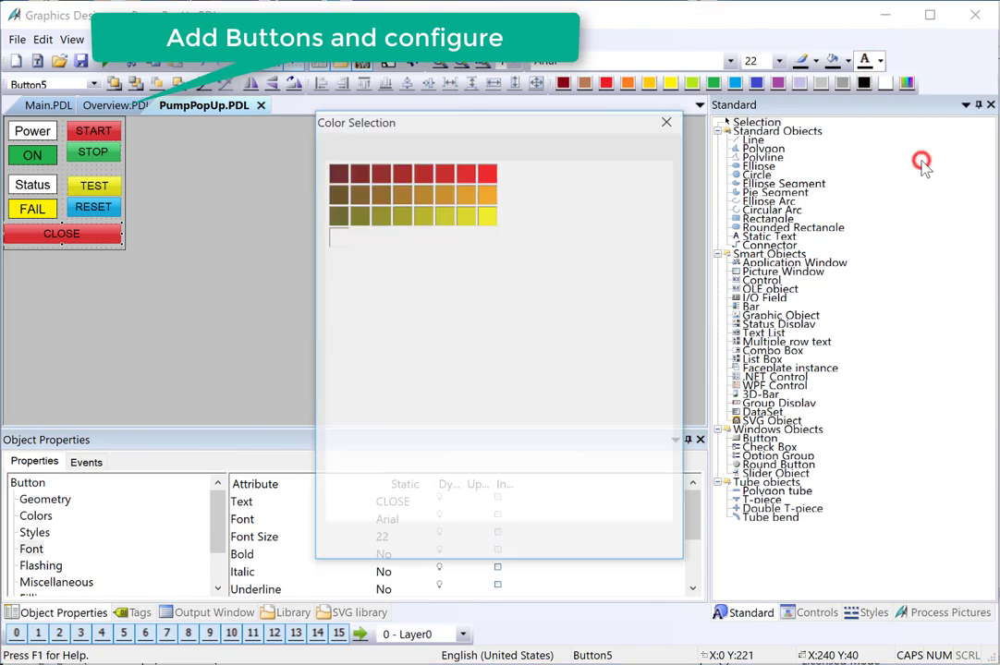
{"action": "left_click", "coordinate": [487, 322]}
{"action": "left_click", "coordinate": [562, 543]}
{"action": "left_click", "coordinate": [129, 238]}
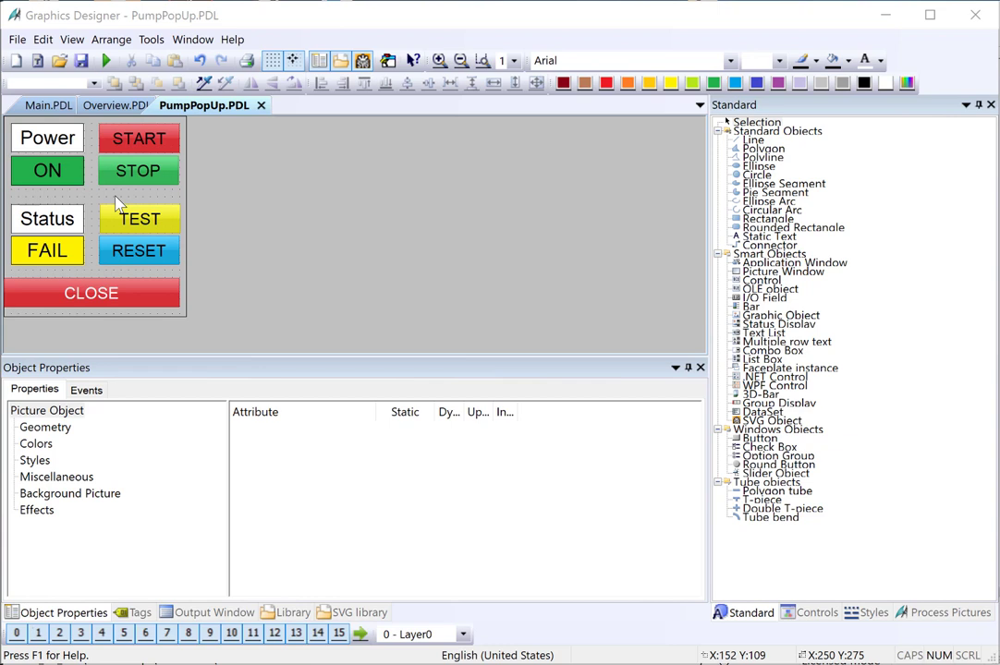
Add a dynamic dialog to the ON label's Background Color, using the internal tag Blue.PUMP_ON as its expression
{"action": "left_click", "coordinate": [80, 178]}
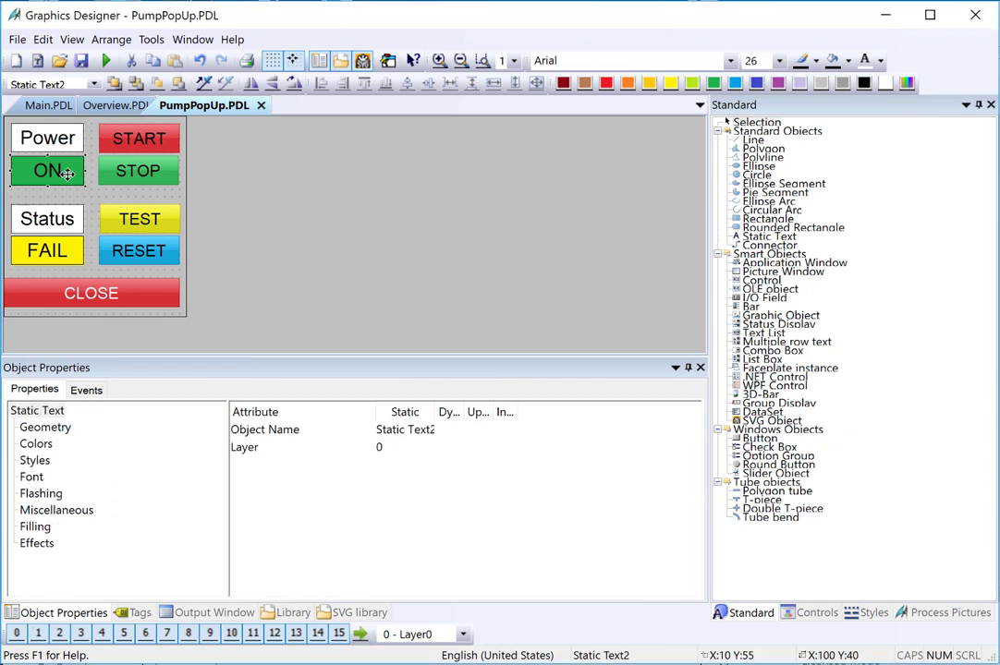
{"action": "left_click", "coordinate": [40, 447]}
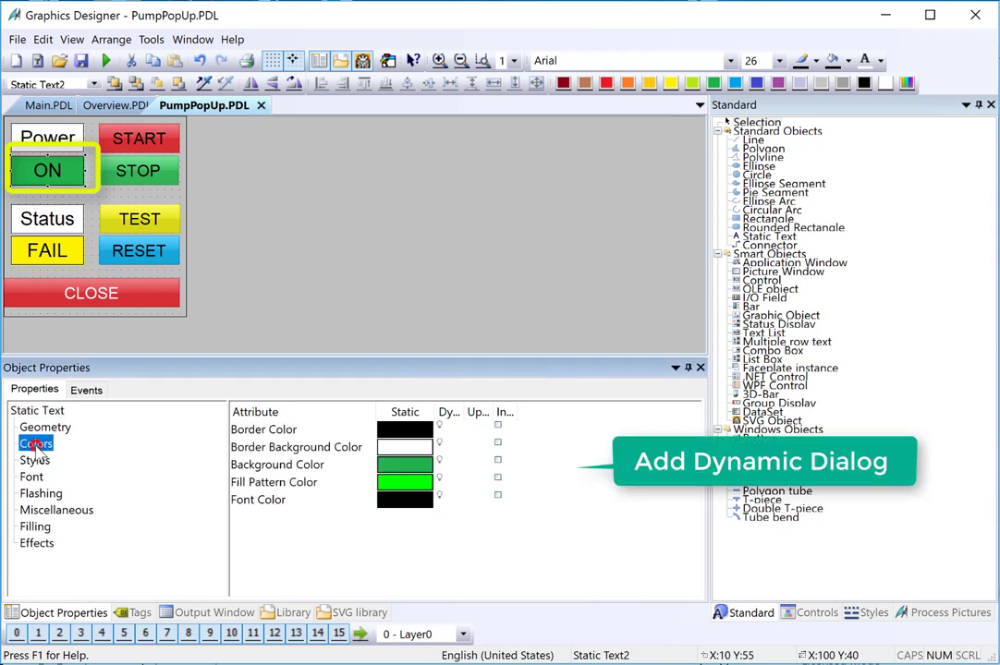
{"action": "right_click", "coordinate": [438, 462]}
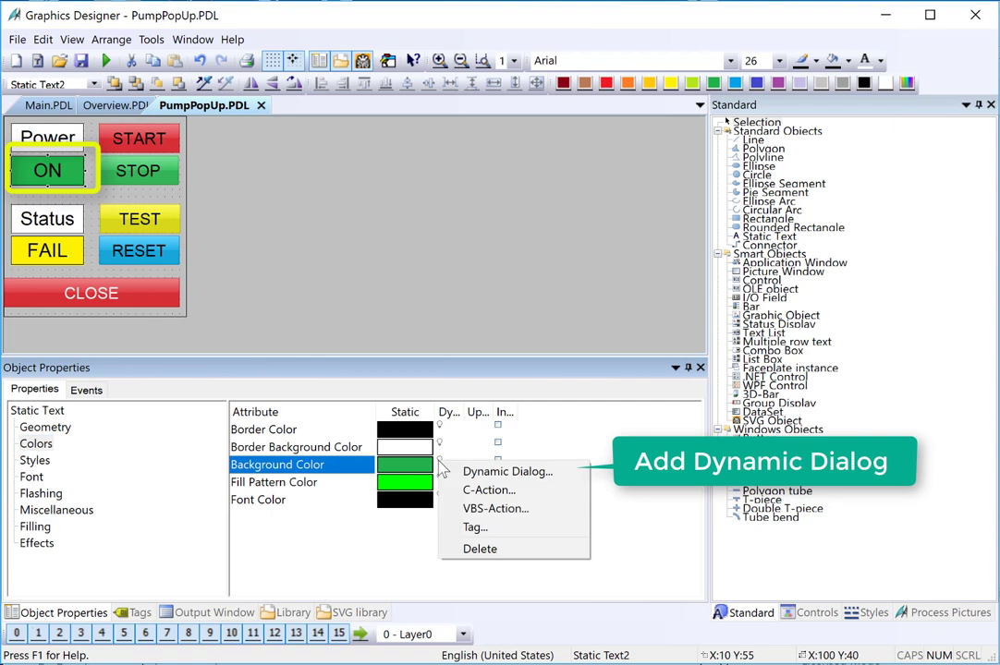
{"action": "left_click", "coordinate": [507, 472]}
{"action": "left_click", "coordinate": [688, 181]}
{"action": "left_click", "coordinate": [716, 192]}
{"action": "left_click", "coordinate": [330, 188]}
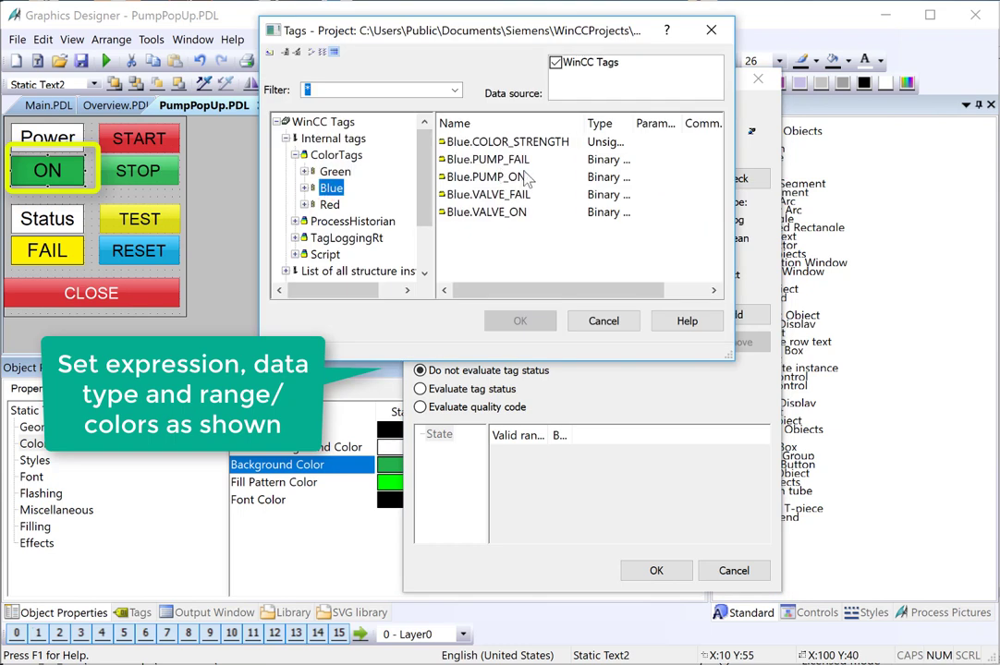
{"action": "double_click", "coordinate": [636, 122]}
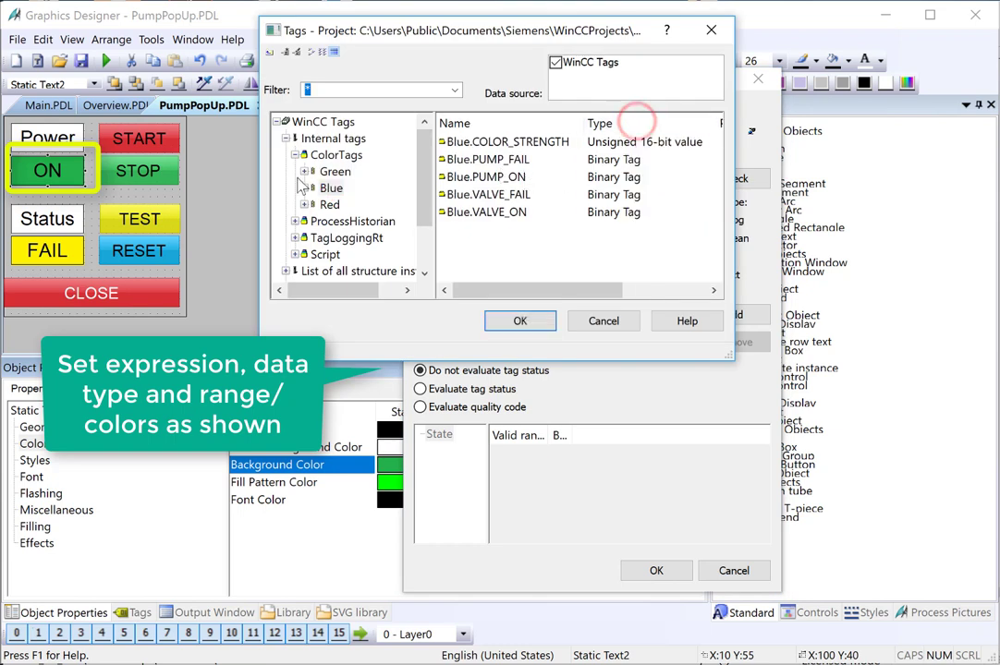
{"action": "left_click", "coordinate": [483, 178]}
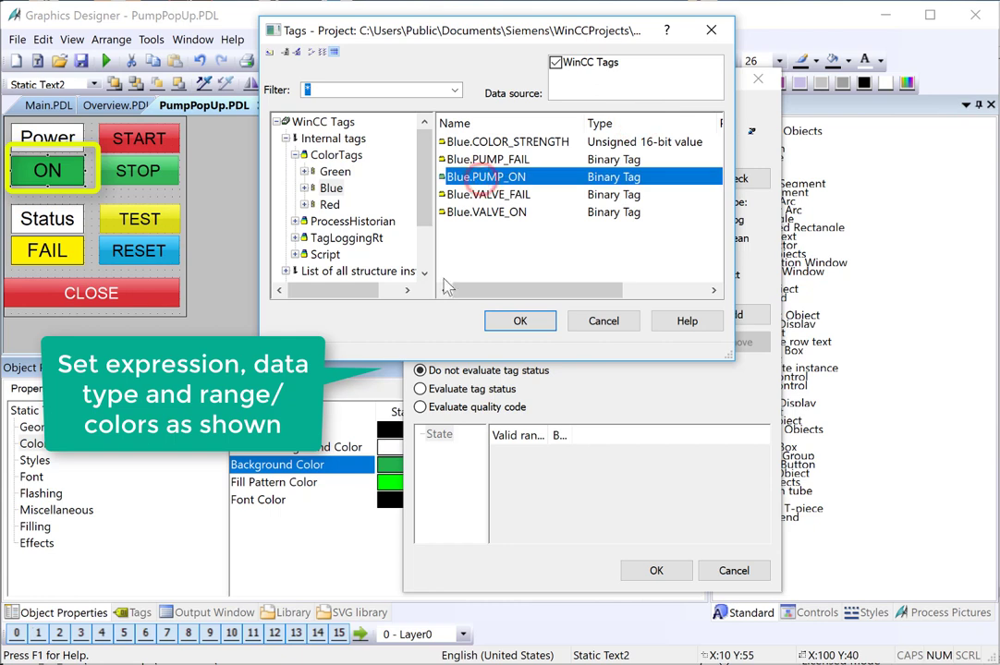
{"action": "left_click", "coordinate": [519, 323]}
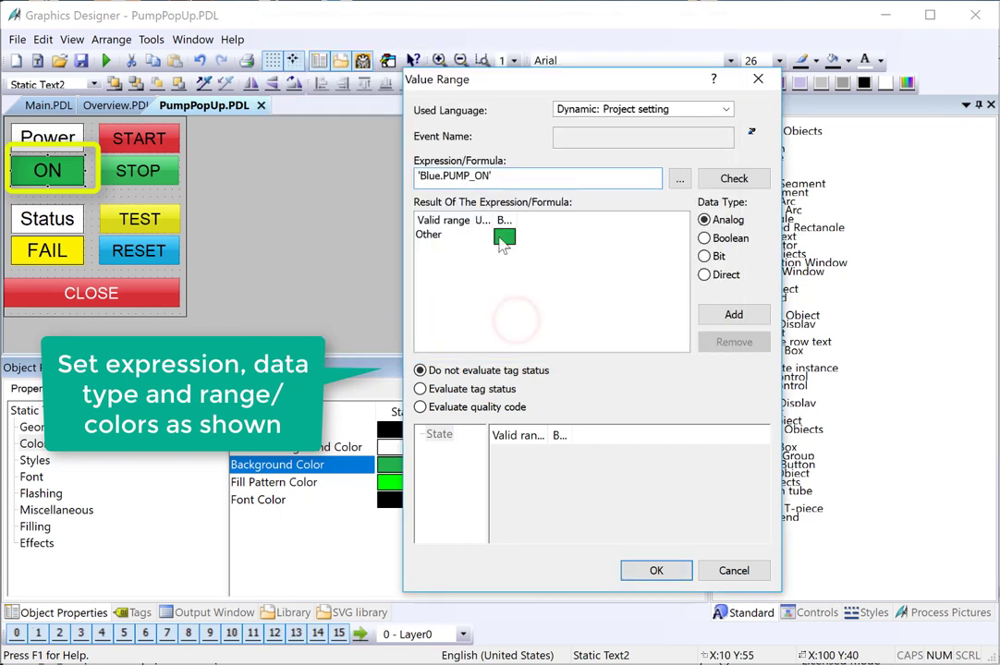
Set the dynamic's data type to Boolean and its Yes / TRUE background color to dark red
{"action": "left_click_drag", "start_coordinate": [514, 218], "coordinate": [577, 222]}
{"action": "left_click", "coordinate": [704, 237]}
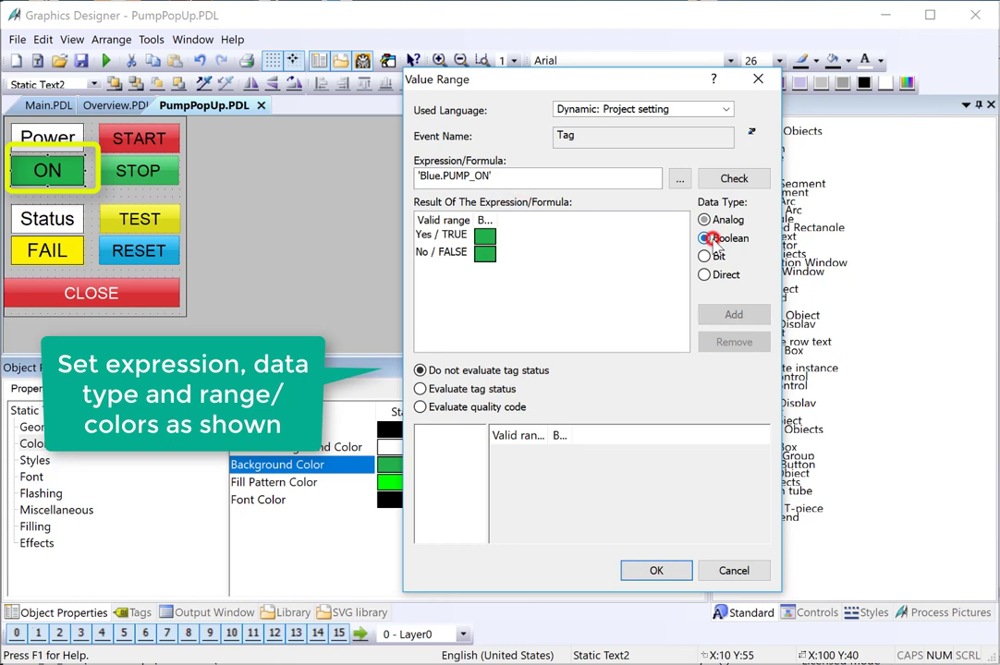
{"action": "left_click_drag", "start_coordinate": [495, 219], "coordinate": [638, 225]}
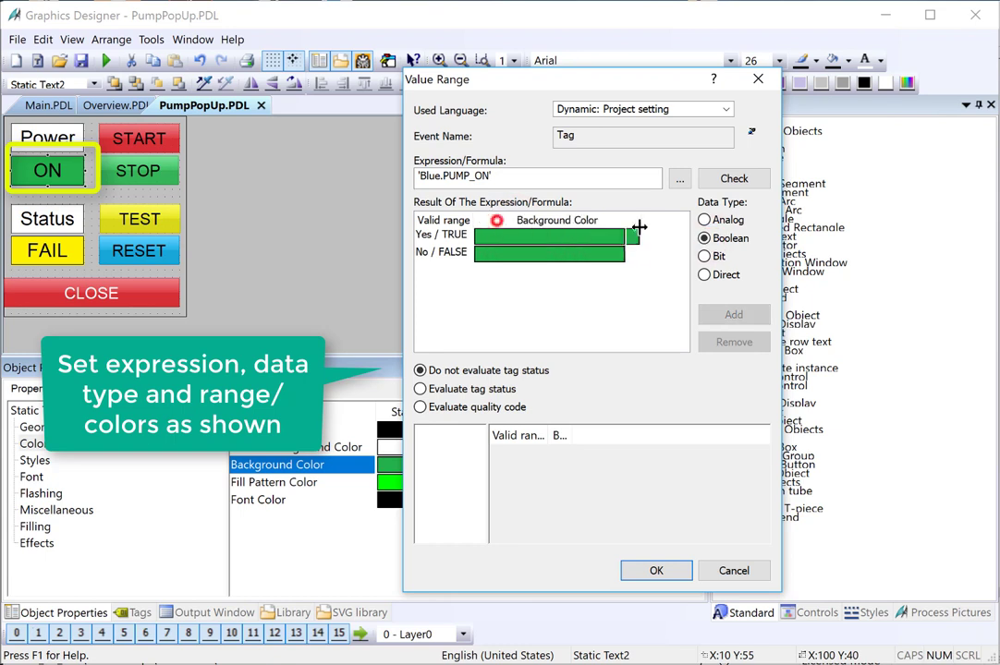
{"action": "left_click", "coordinate": [561, 238]}
{"action": "left_click", "coordinate": [629, 305]}
{"action": "left_click", "coordinate": [820, 662]}
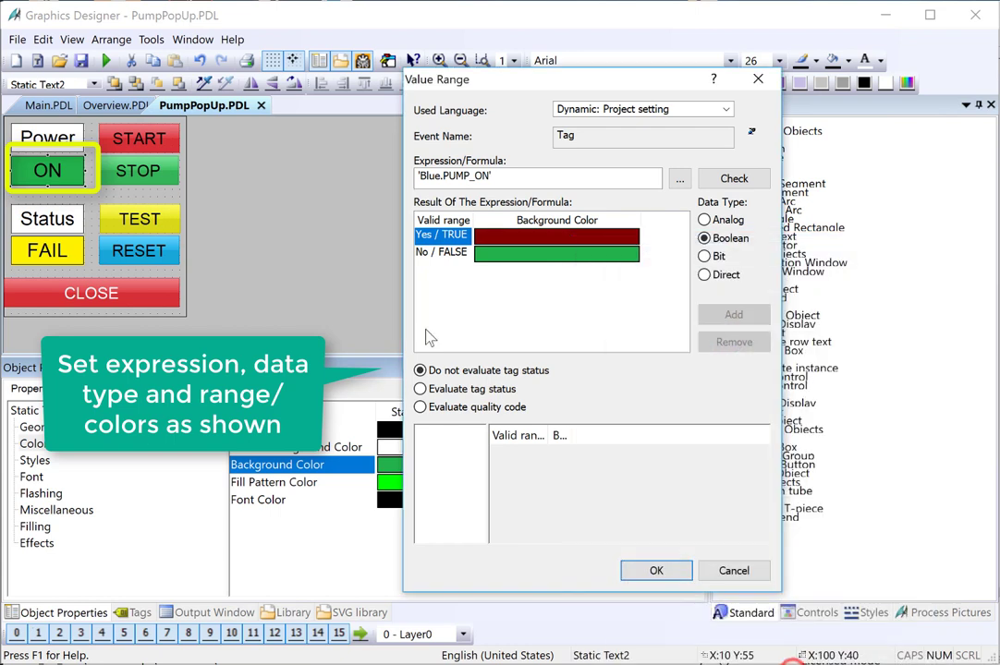
Shorten the background color expression to '.PUMP_ON' and accept the dynamic, ignoring the missing tag
{"action": "left_click_drag", "start_coordinate": [420, 175], "coordinate": [439, 177]}
{"action": "key", "text": "Delete"}
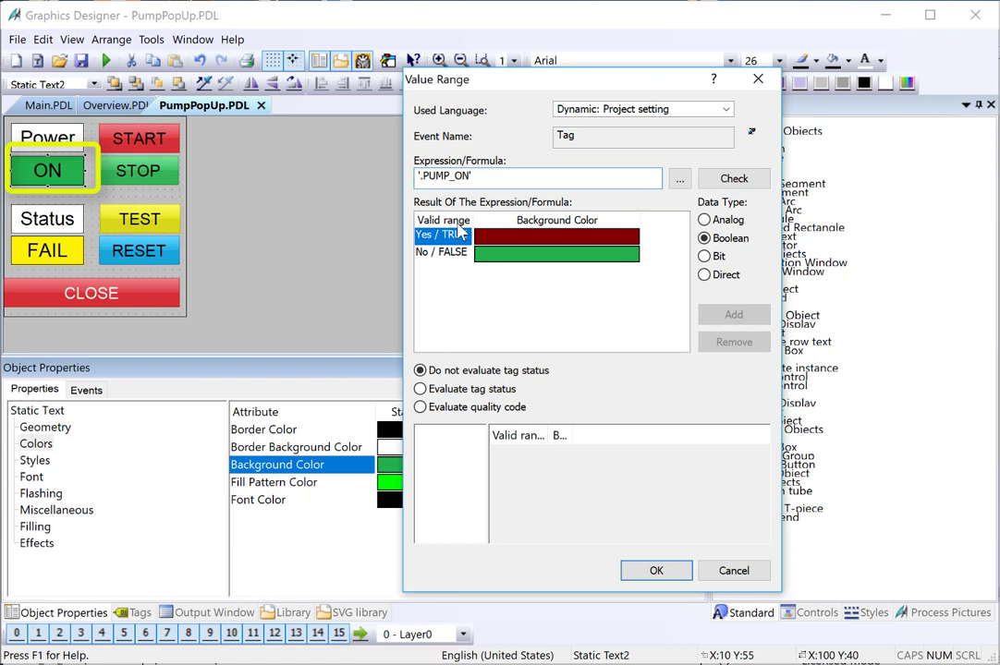
{"action": "left_click", "coordinate": [653, 571]}
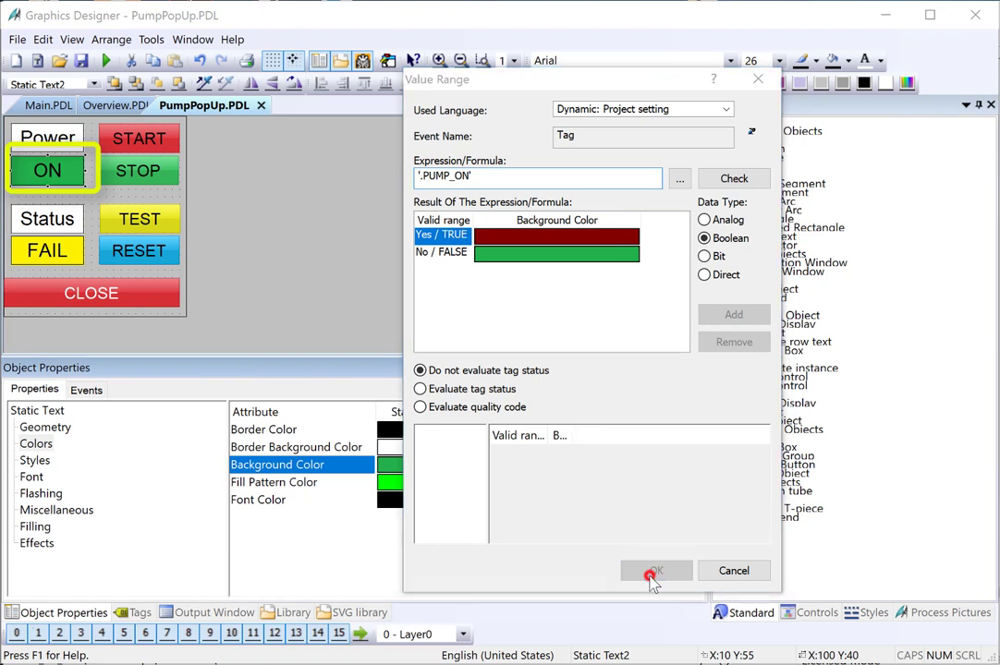
{"action": "left_click_drag", "start_coordinate": [531, 242], "coordinate": [383, 303]}
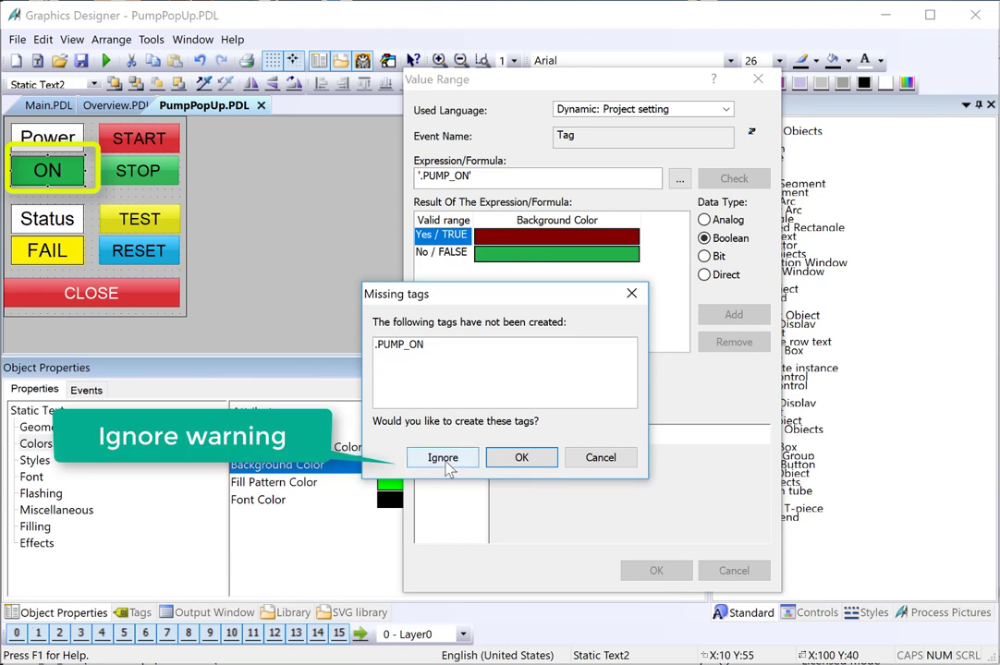
{"action": "left_click", "coordinate": [443, 458]}
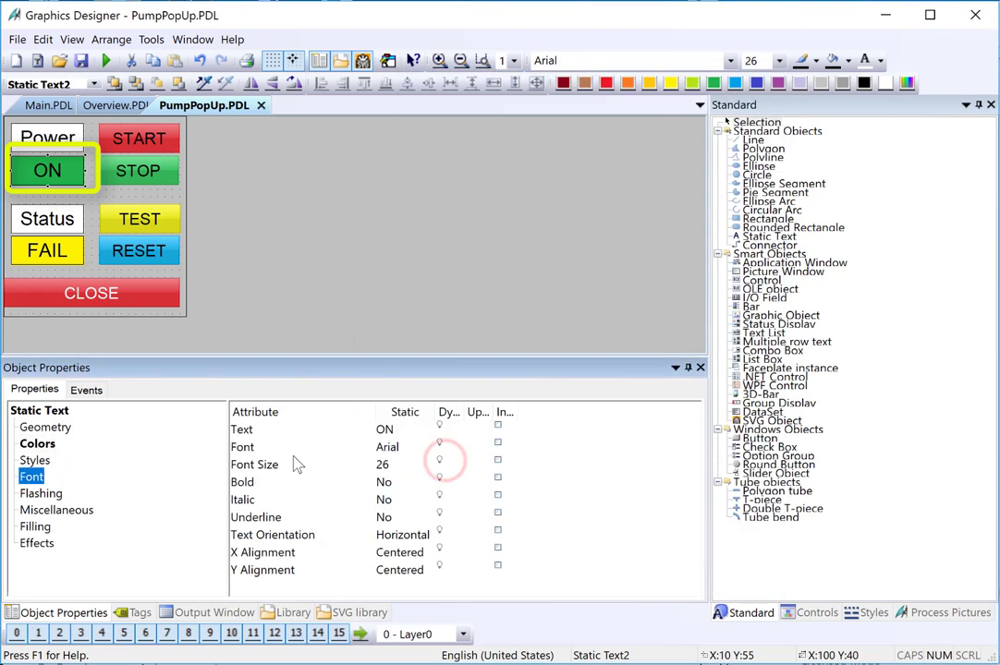
Add a dynamic dialog to the ON label's Text attribute with the tag Blue.PUMP_ON and the Boolean data type
{"action": "left_click", "coordinate": [243, 431]}
{"action": "right_click", "coordinate": [446, 432]}
{"action": "left_click", "coordinate": [451, 435]}
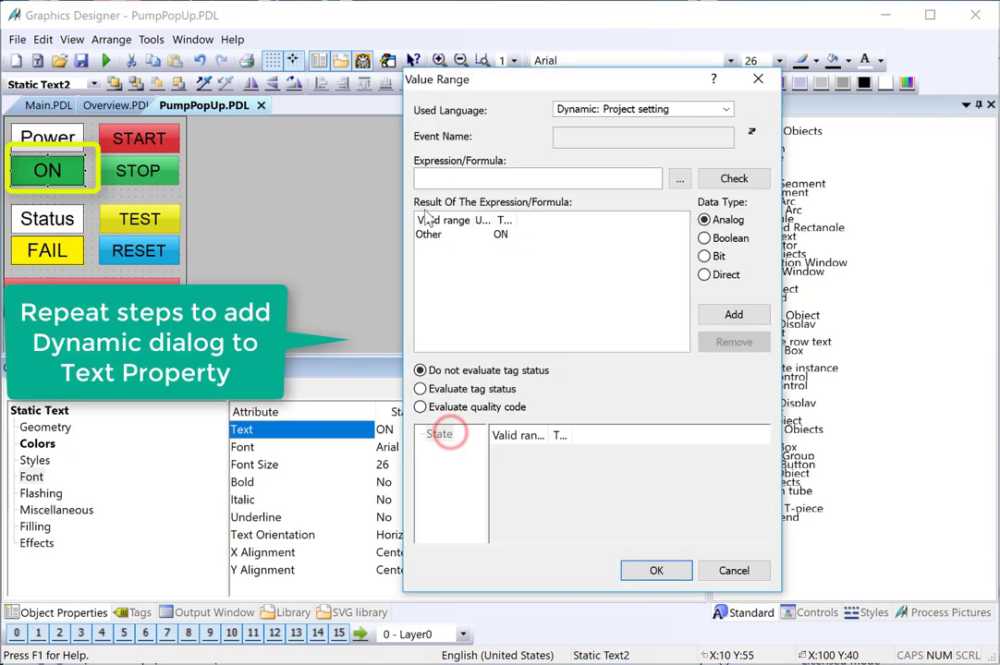
{"action": "left_click", "coordinate": [675, 177]}
{"action": "left_click", "coordinate": [691, 189]}
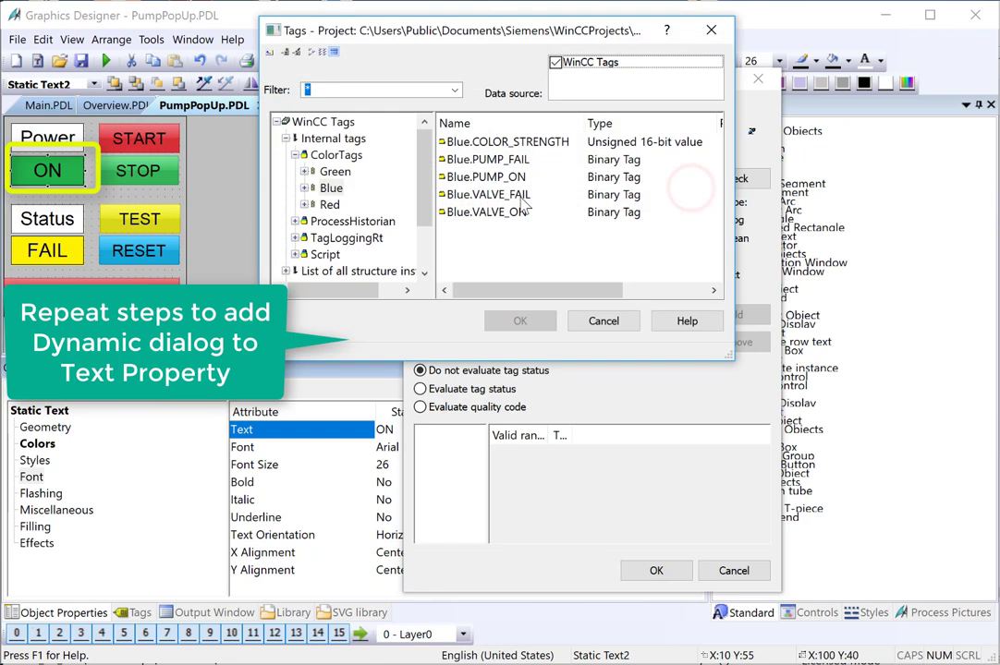
{"action": "left_click", "coordinate": [475, 178]}
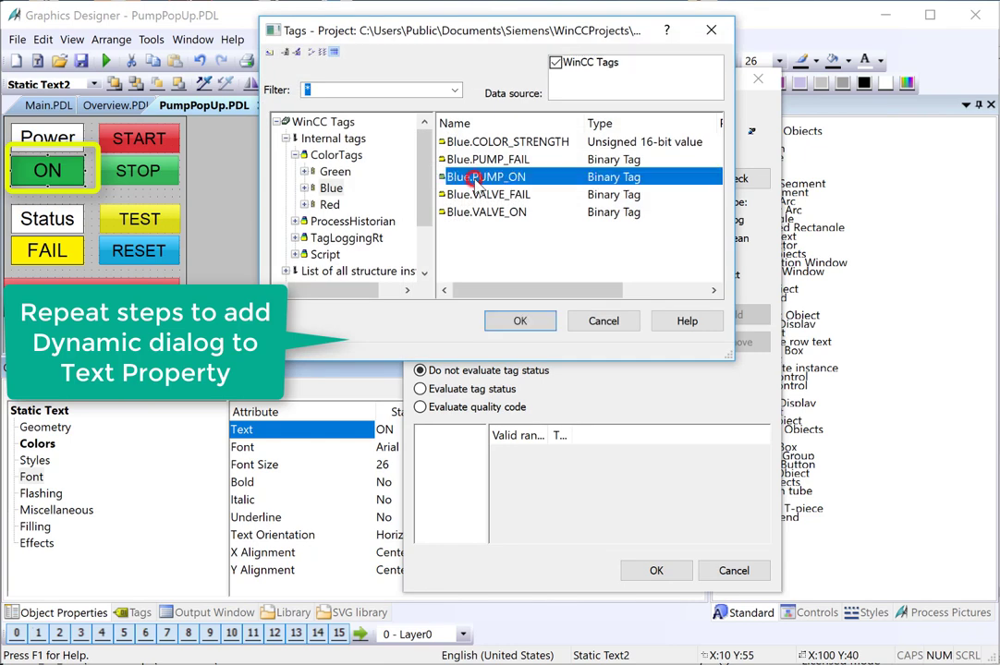
{"action": "left_click", "coordinate": [520, 320]}
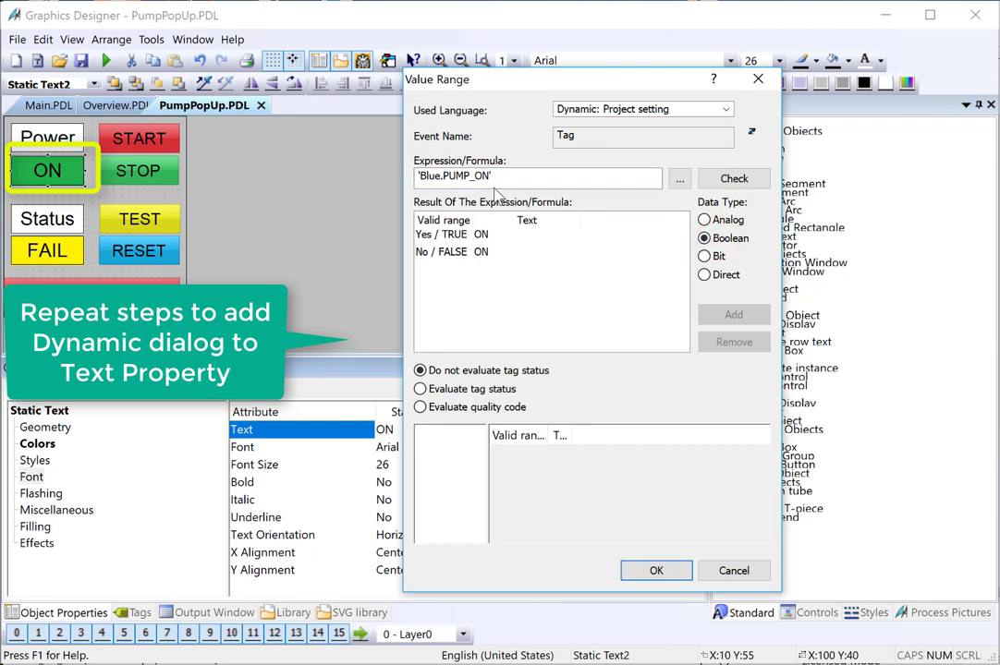
Set the No / FALSE text of the ON label's dynamic to OFF
{"action": "double_click", "coordinate": [481, 252]}
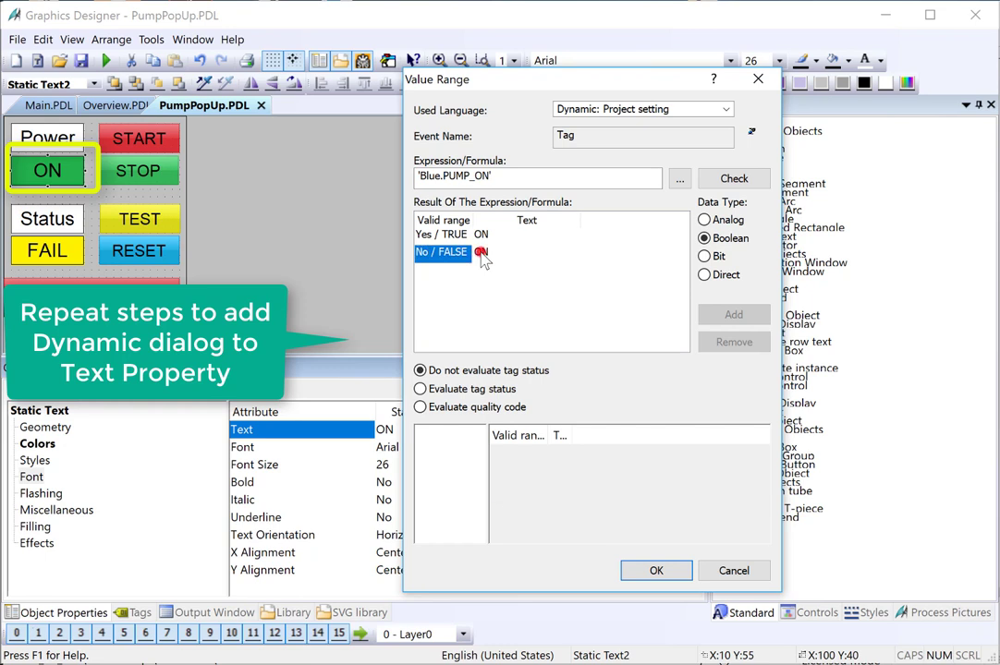
{"action": "type", "text": "OFF"}
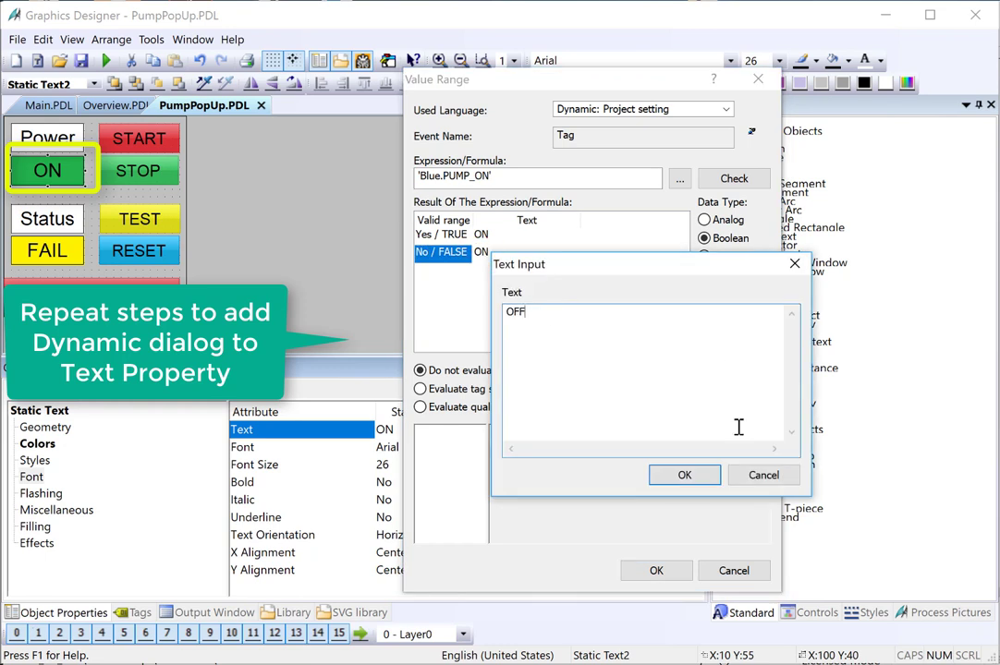
{"action": "left_click", "coordinate": [681, 477]}
Shorten the ON label's text expression to '.PUMP_ON' and accept the dynamic, ignoring the missing tag
{"action": "left_click_drag", "start_coordinate": [440, 179], "coordinate": [420, 179]}
{"action": "key", "text": "Delete"}
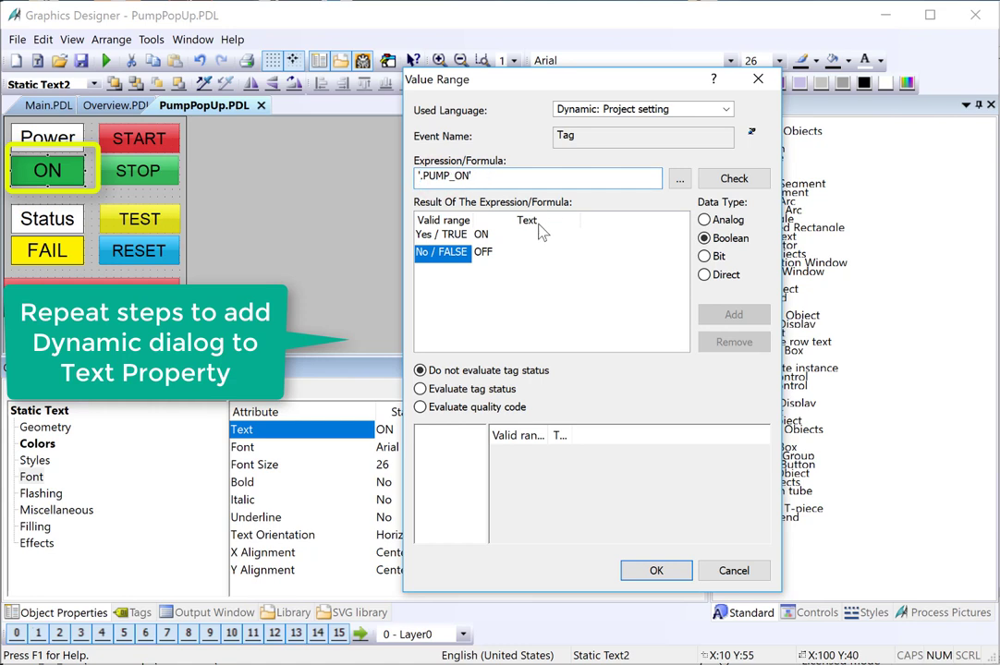
{"action": "left_click", "coordinate": [650, 571]}
{"action": "left_click", "coordinate": [510, 407]}
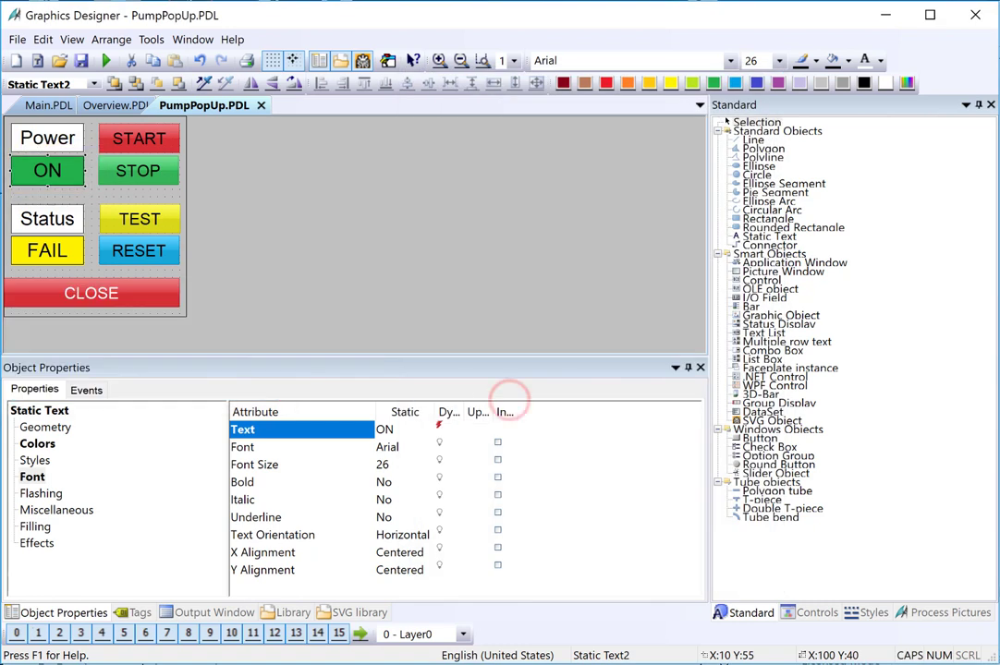
Add a direct connection to the START button's Release Left mouse event with the constant 1 as its source
{"action": "left_click", "coordinate": [129, 139]}
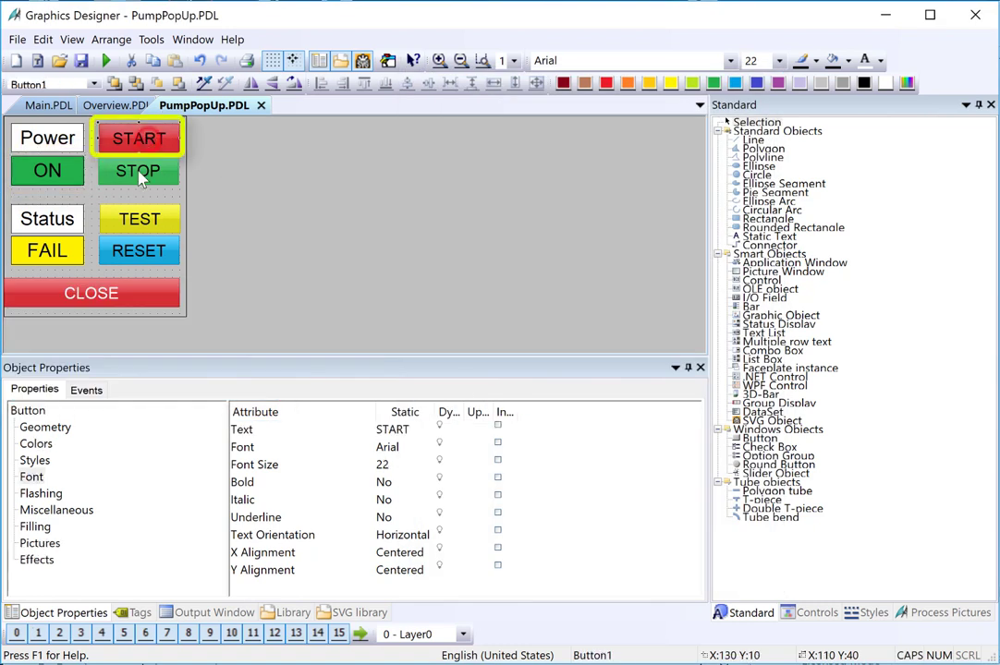
{"action": "left_click", "coordinate": [86, 389]}
{"action": "left_click_drag", "start_coordinate": [134, 477], "coordinate": [130, 434]}
{"action": "left_click", "coordinate": [39, 429]}
{"action": "left_click", "coordinate": [182, 470]}
{"action": "right_click", "coordinate": [255, 466]}
{"action": "left_click", "coordinate": [305, 514]}
{"action": "left_click", "coordinate": [297, 205]}
{"action": "type", "text": "1"}
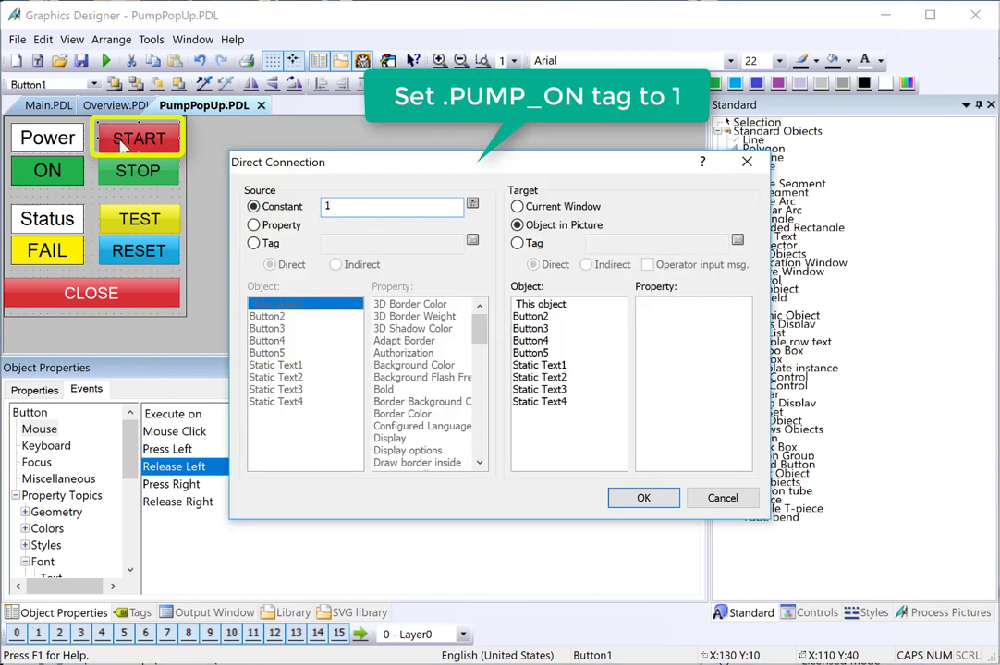
Target the connection at tag Blue.PUMP_ON, strip the Blue prefix to leave .PUMP_ON, and accept it
{"action": "left_click", "coordinate": [516, 243]}
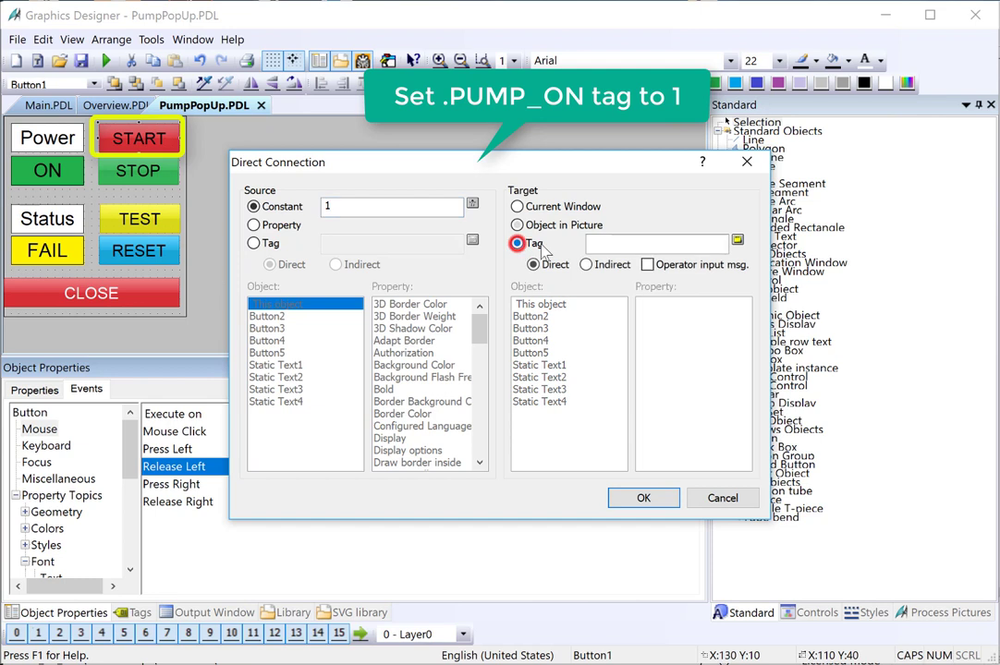
{"action": "left_click", "coordinate": [737, 240]}
{"action": "left_click", "coordinate": [480, 176]}
{"action": "left_click", "coordinate": [520, 321]}
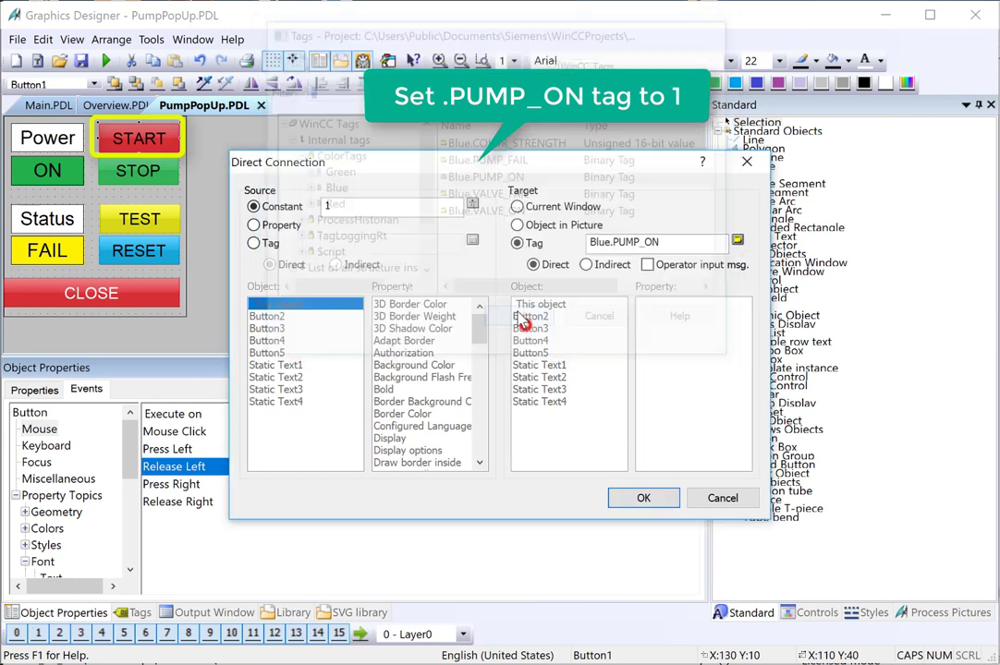
{"action": "double_click", "coordinate": [602, 242]}
{"action": "key", "text": "BackSpace"}
{"action": "left_click", "coordinate": [640, 499]}
{"action": "left_click", "coordinate": [145, 181]}
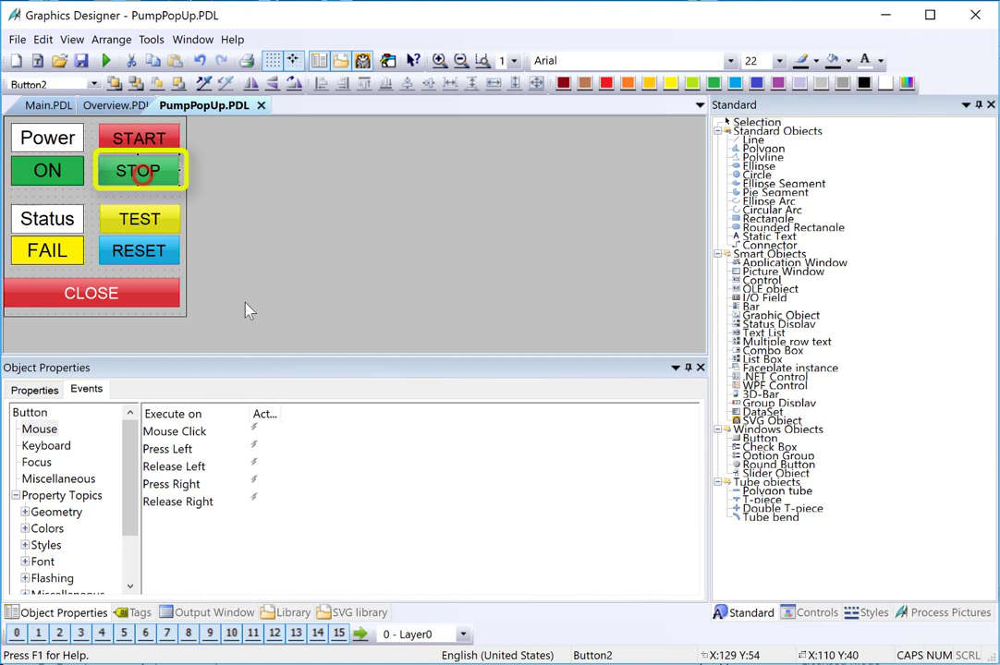
{"action": "left_click", "coordinate": [167, 449]}
{"action": "right_click", "coordinate": [255, 450]}
{"action": "left_click", "coordinate": [281, 491]}
{"action": "left_click", "coordinate": [296, 205]}
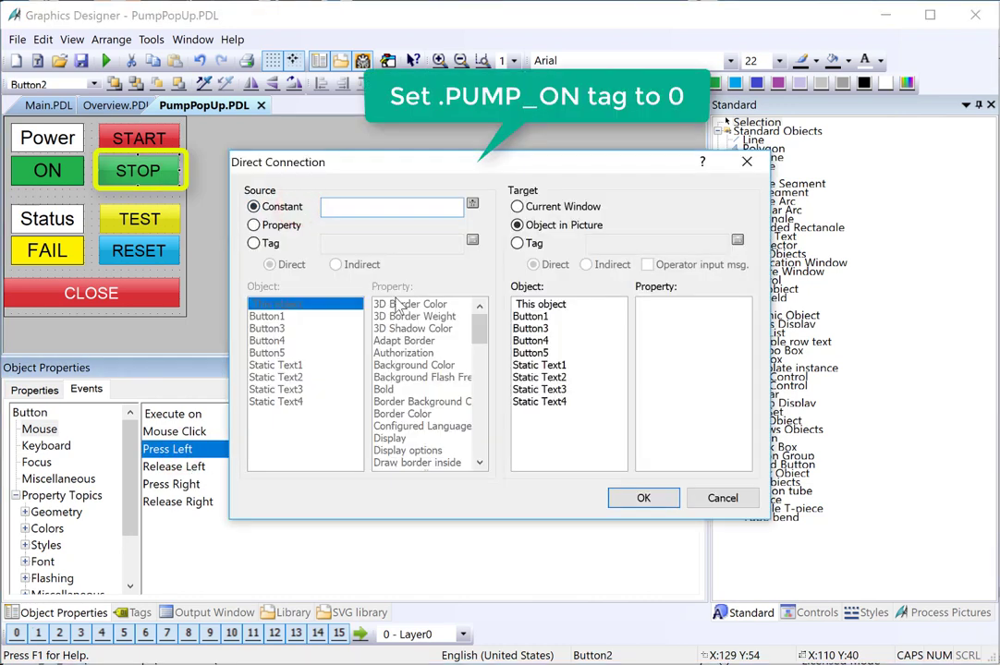
Set the STOP button's Release Left direct connection to write the constant 0 to the tag Blue.PUMP_ON
{"action": "left_click", "coordinate": [517, 244]}
{"action": "left_click", "coordinate": [737, 239]}
{"action": "left_click", "coordinate": [487, 176]}
{"action": "left_click", "coordinate": [520, 321]}
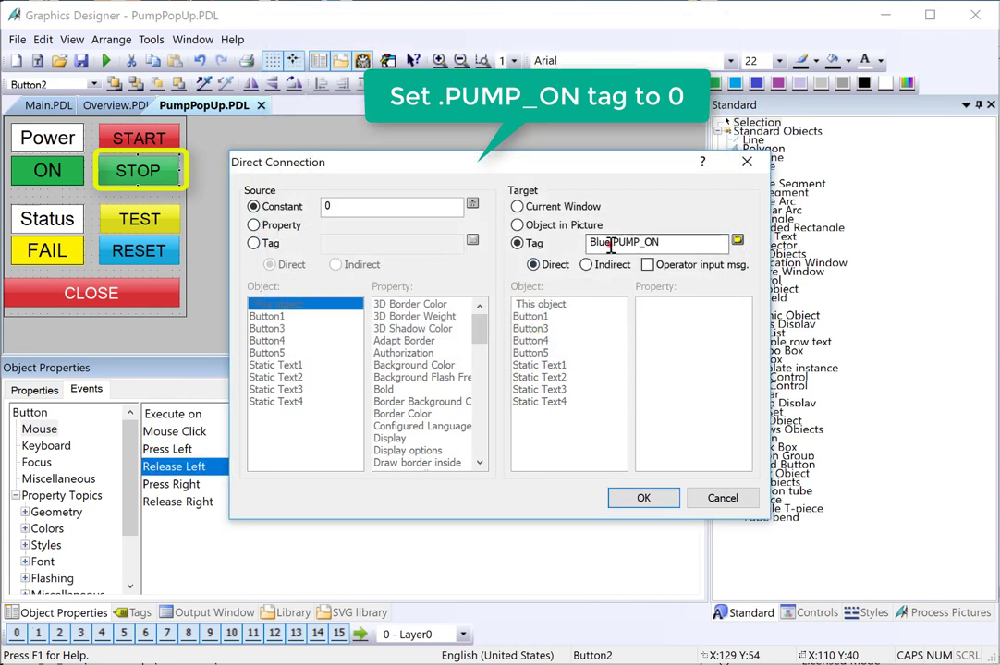
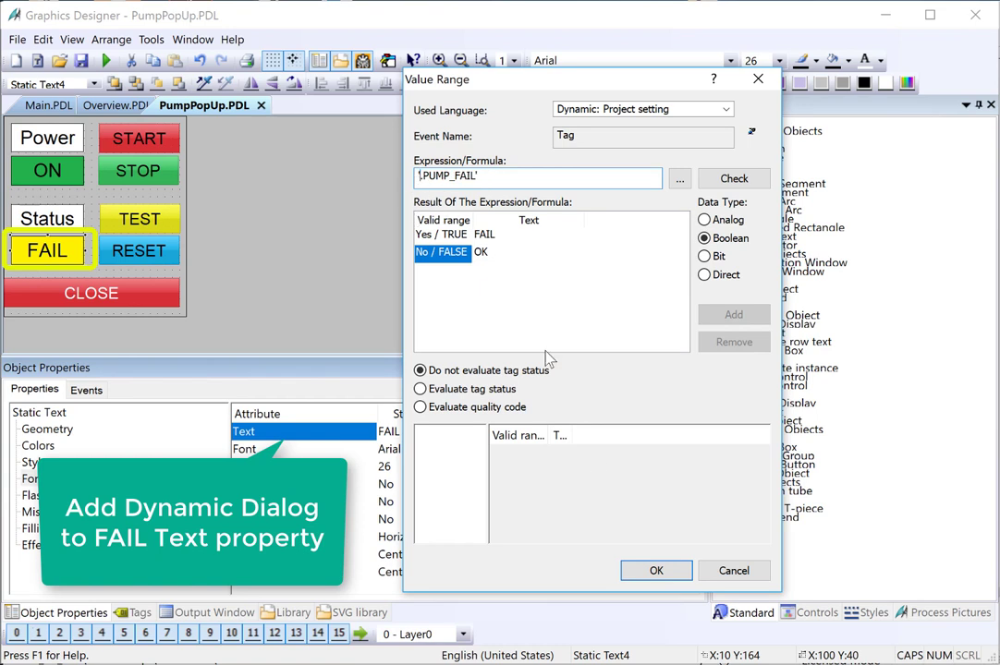
Accept the FAIL label's text dynamic with the expression '.PUMP_FAIL', ignoring the missing tag
{"action": "left_click", "coordinate": [655, 573]}
{"action": "left_click", "coordinate": [534, 406]}
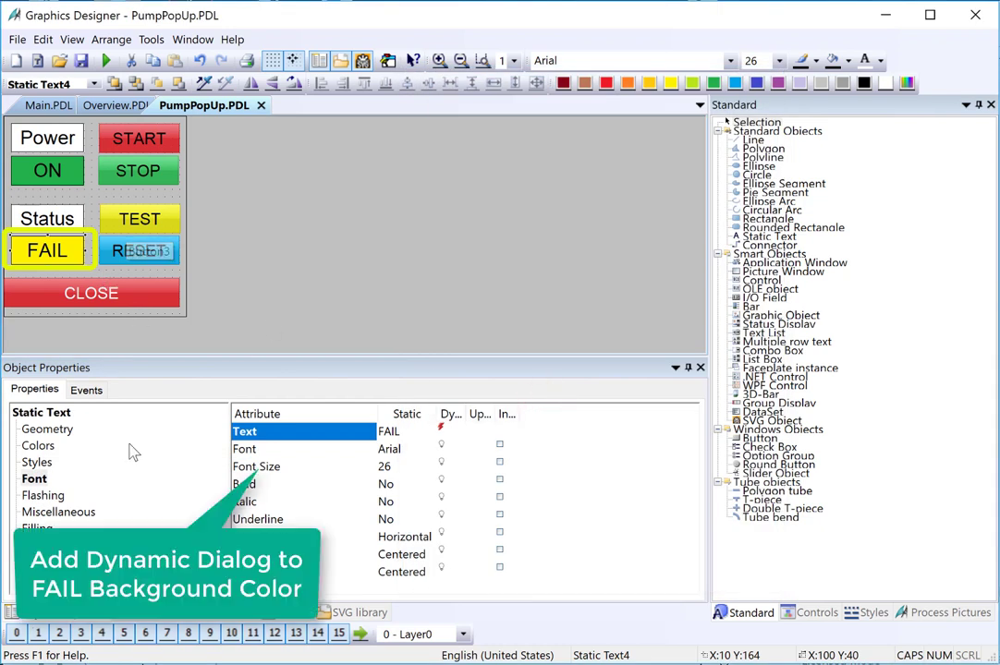
Add a dynamic dialog to the FAIL label's Background Color using tag Blue.PUMP_FAIL and the Boolean data type
{"action": "left_click", "coordinate": [37, 446]}
{"action": "right_click", "coordinate": [443, 466]}
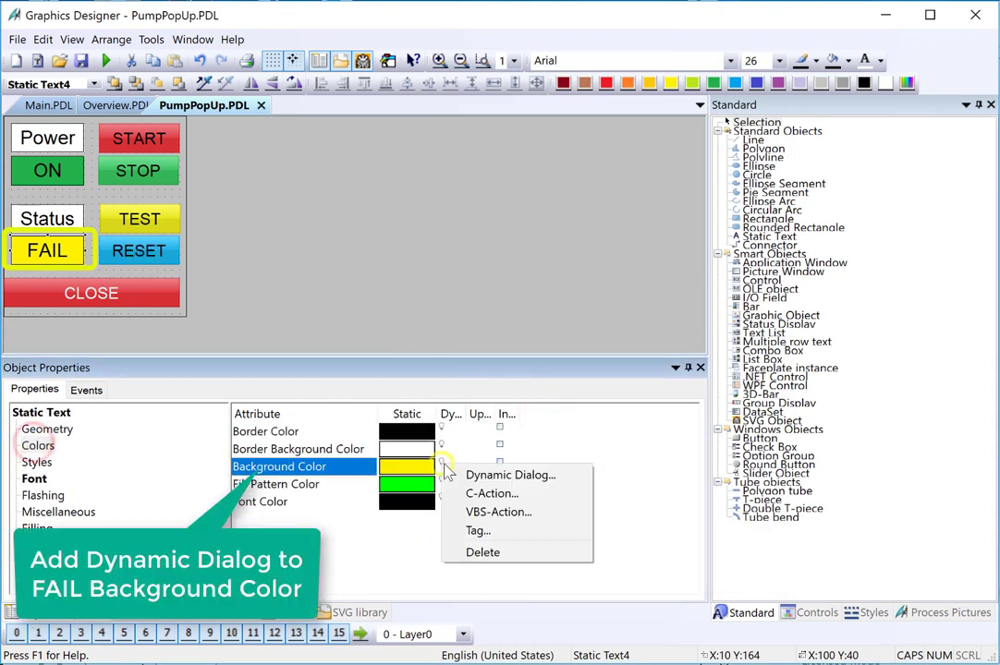
{"action": "left_click", "coordinate": [459, 474]}
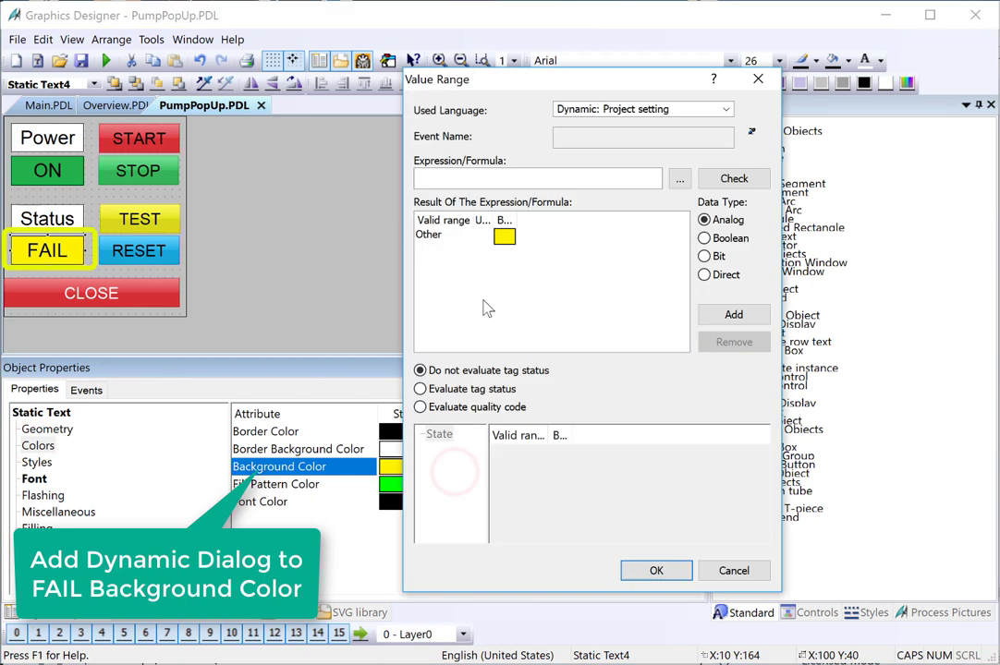
{"action": "left_click", "coordinate": [680, 178]}
{"action": "left_click", "coordinate": [695, 177]}
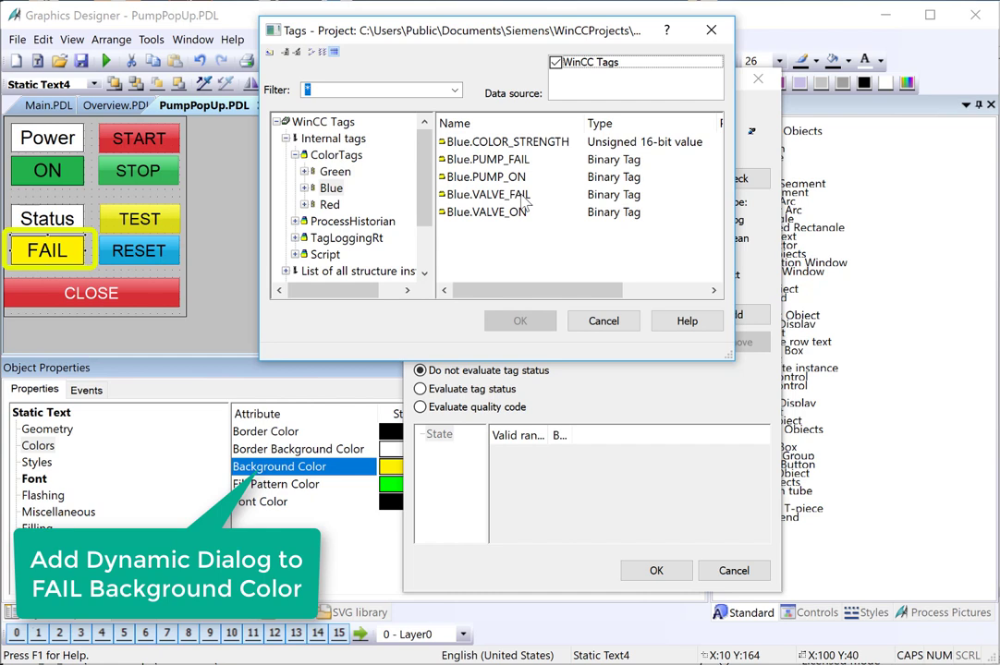
{"action": "left_click", "coordinate": [462, 160]}
{"action": "left_click", "coordinate": [519, 320]}
{"action": "left_click", "coordinate": [704, 237]}
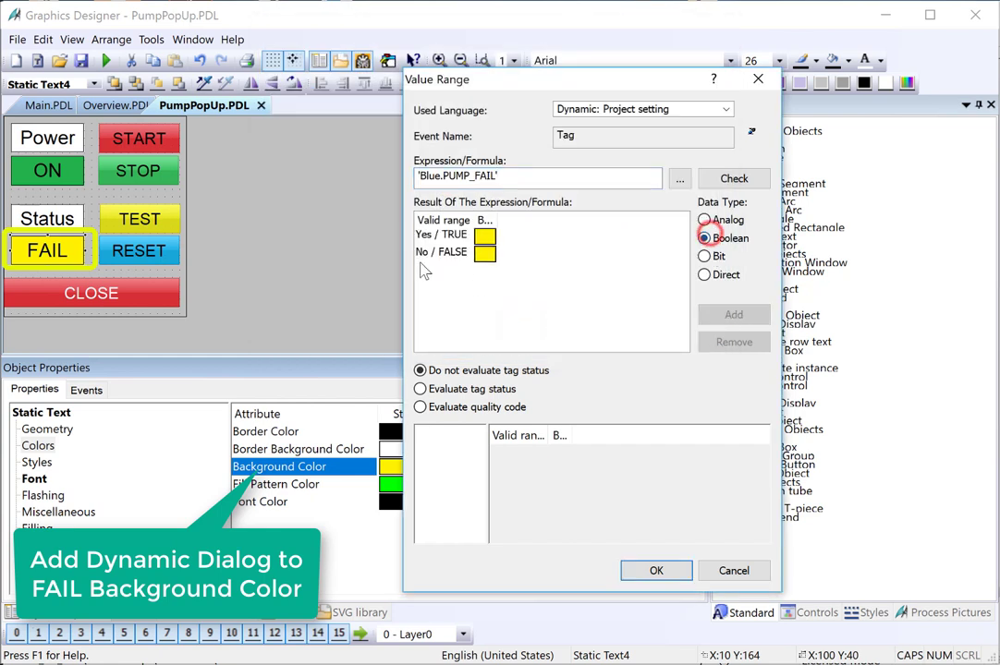
Set the No / FALSE background color of the FAIL label's dynamic to green 009D00
{"action": "double_click", "coordinate": [516, 257]}
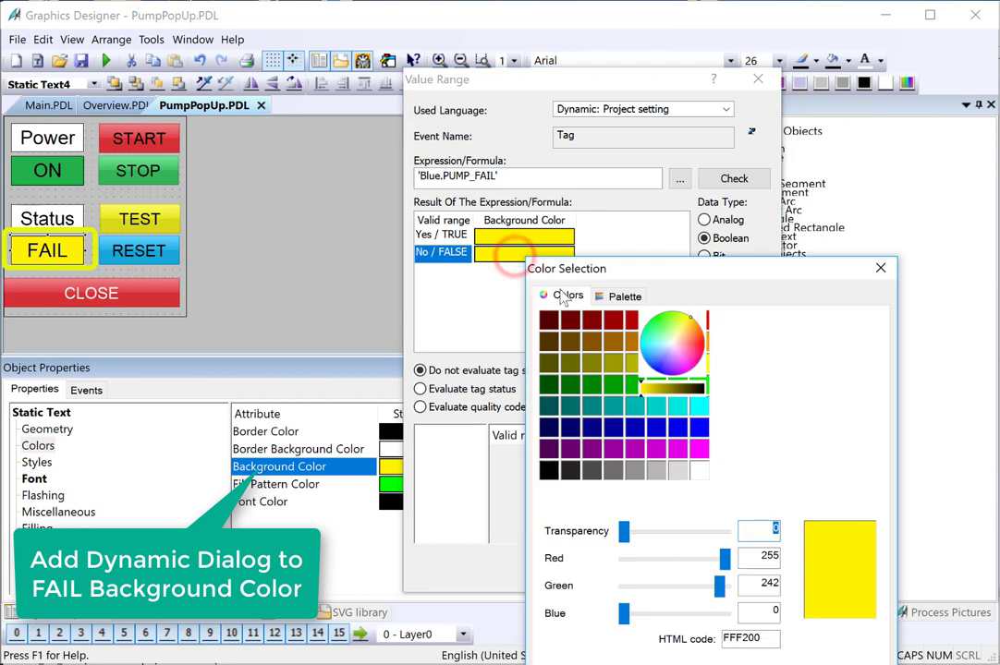
{"action": "left_click", "coordinate": [612, 386]}
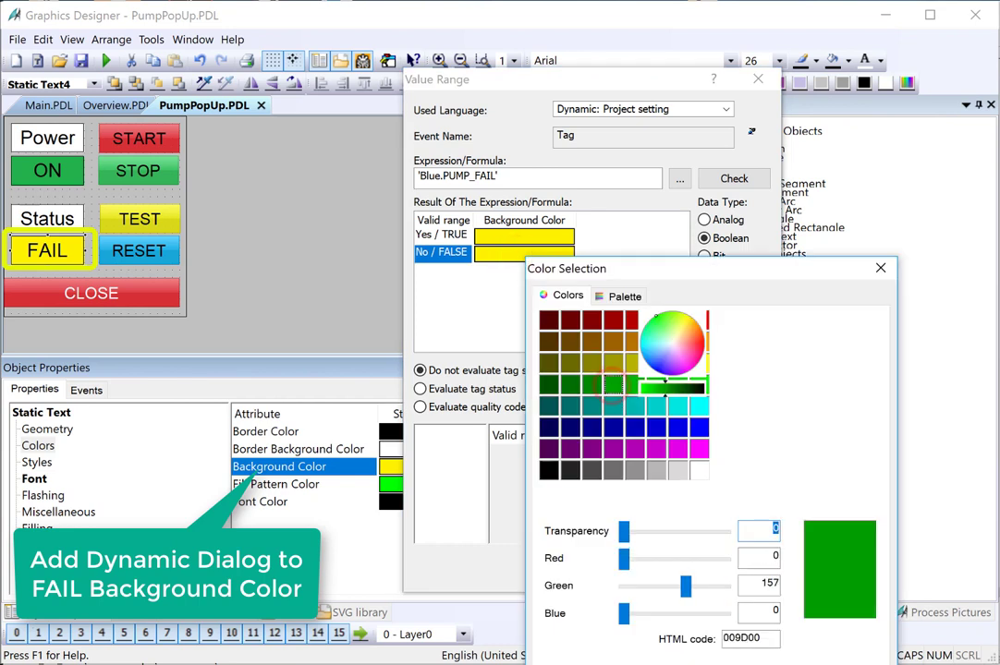
{"action": "left_click", "coordinate": [373, 352]}
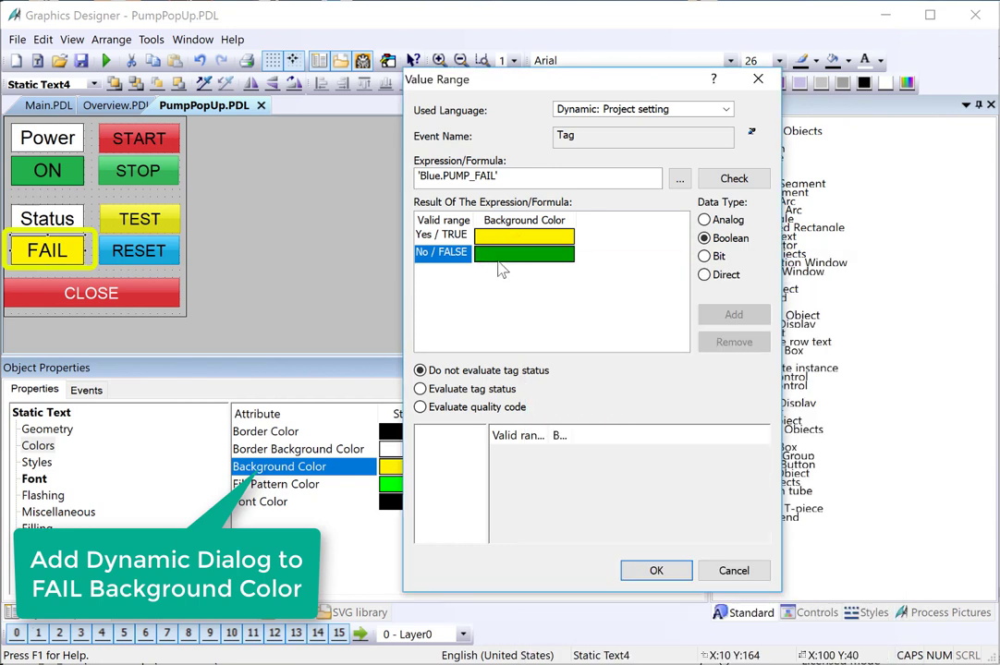
Strip the Blue prefix from the expression to leave '.PUMP_FAIL' and accept the dynamic, ignoring the missing tag
{"action": "key", "text": "BackSpace"}
{"action": "key", "text": "BackSpace"}
{"action": "key", "text": "BackSpace"}
{"action": "key", "text": "BackSpace"}
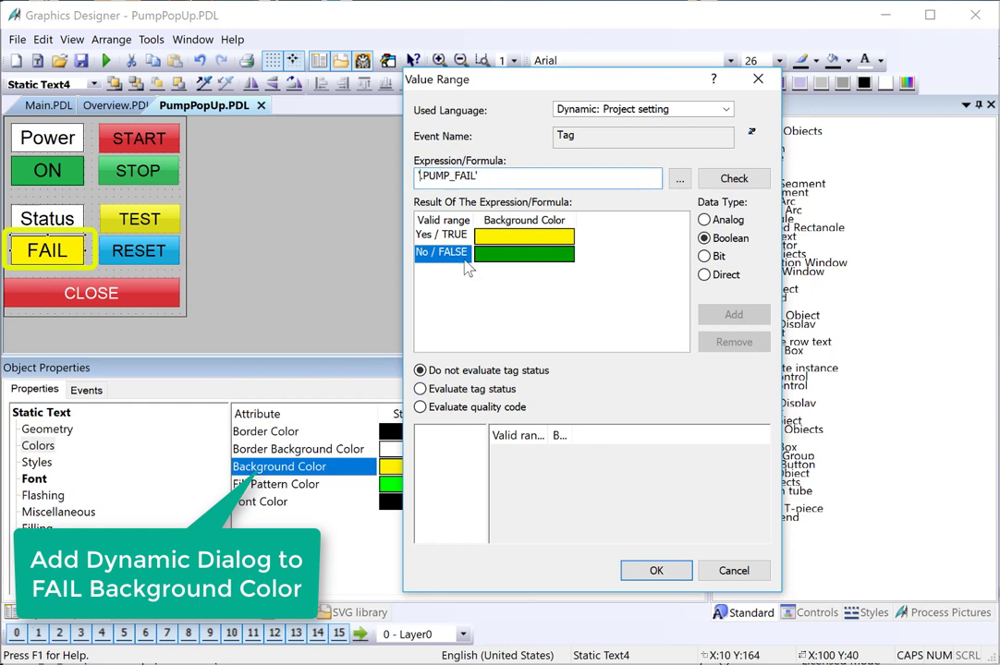
{"action": "left_click", "coordinate": [661, 571]}
{"action": "left_click", "coordinate": [506, 409]}
Add a direct connection to the TEST button's Release Left mouse event with the constant 1 as its source
{"action": "left_click", "coordinate": [124, 216]}
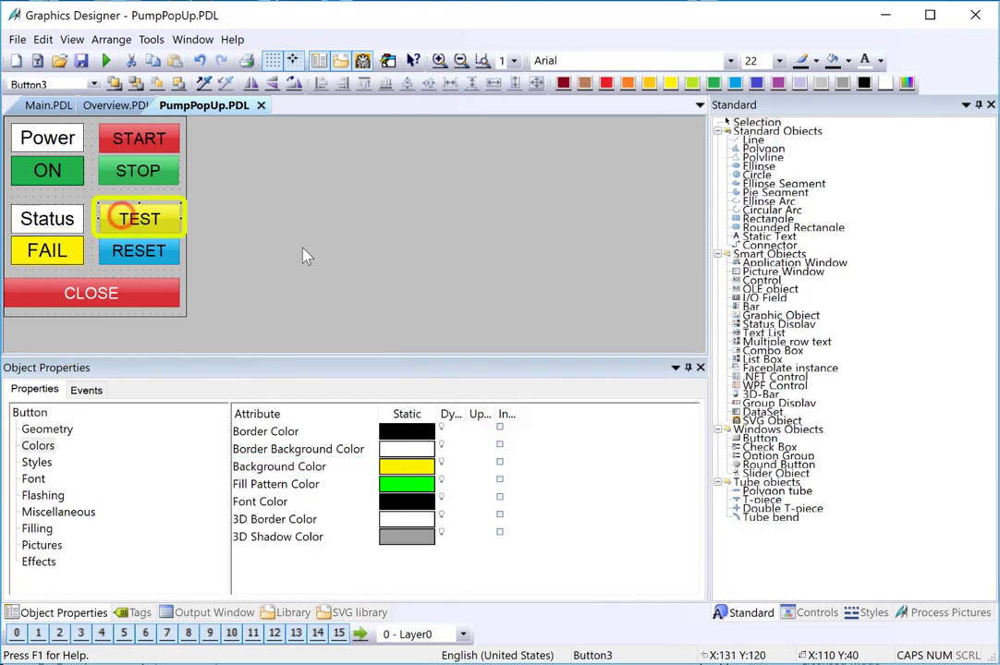
{"action": "left_click", "coordinate": [86, 389]}
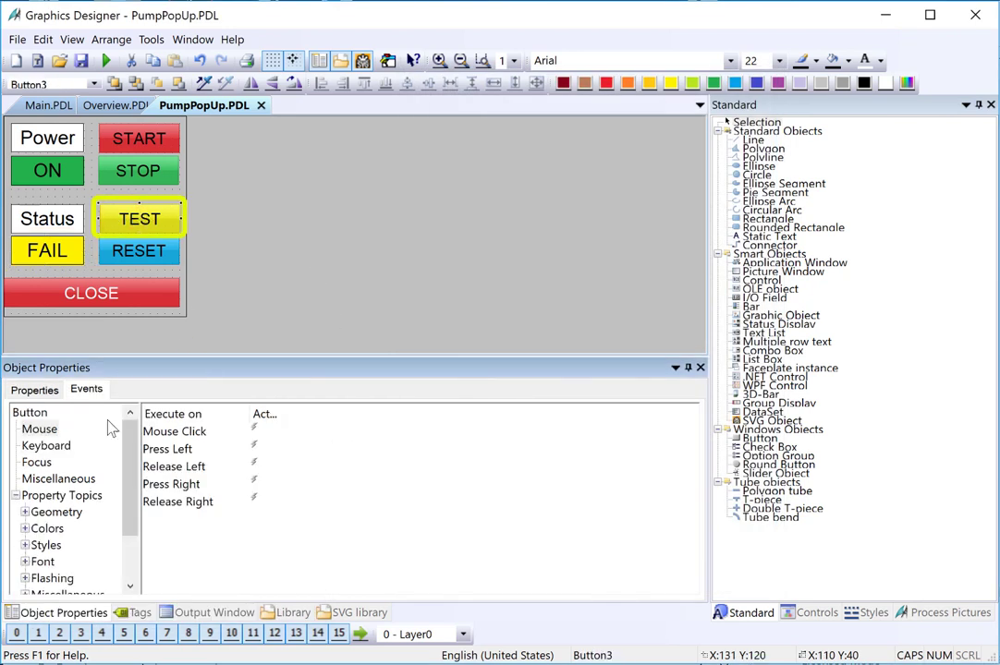
{"action": "right_click", "coordinate": [251, 466]}
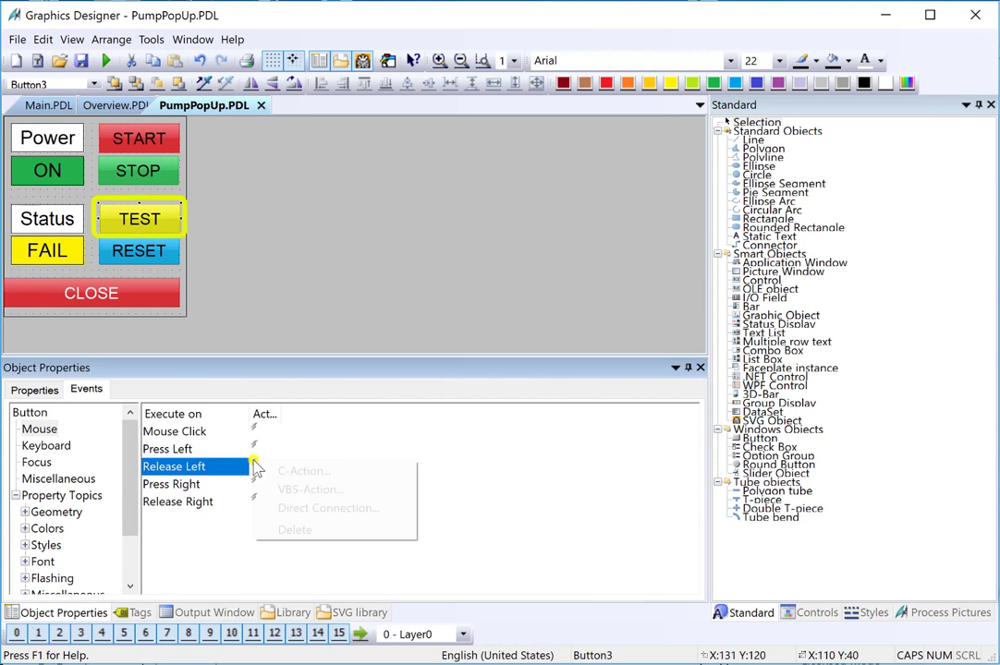
{"action": "left_click", "coordinate": [282, 509]}
{"action": "left_click", "coordinate": [253, 206]}
{"action": "left_click", "coordinate": [323, 207]}
{"action": "type", "text": "1"}
Target the TEST button's connection at tag Blue.PUMP_FAIL, strip the prefix to leave .PUMP_FAIL, and accept it
{"action": "left_click", "coordinate": [517, 243]}
{"action": "left_click", "coordinate": [737, 240]}
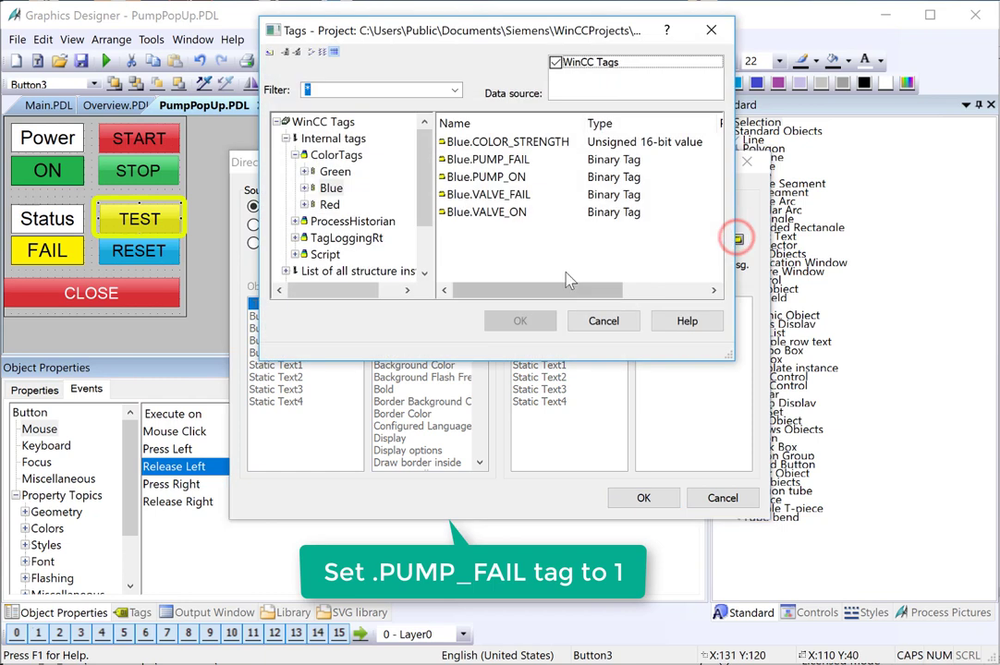
{"action": "left_click", "coordinate": [462, 159]}
{"action": "left_click", "coordinate": [520, 321]}
{"action": "double_click", "coordinate": [609, 242]}
{"action": "key", "text": "BackSpace"}
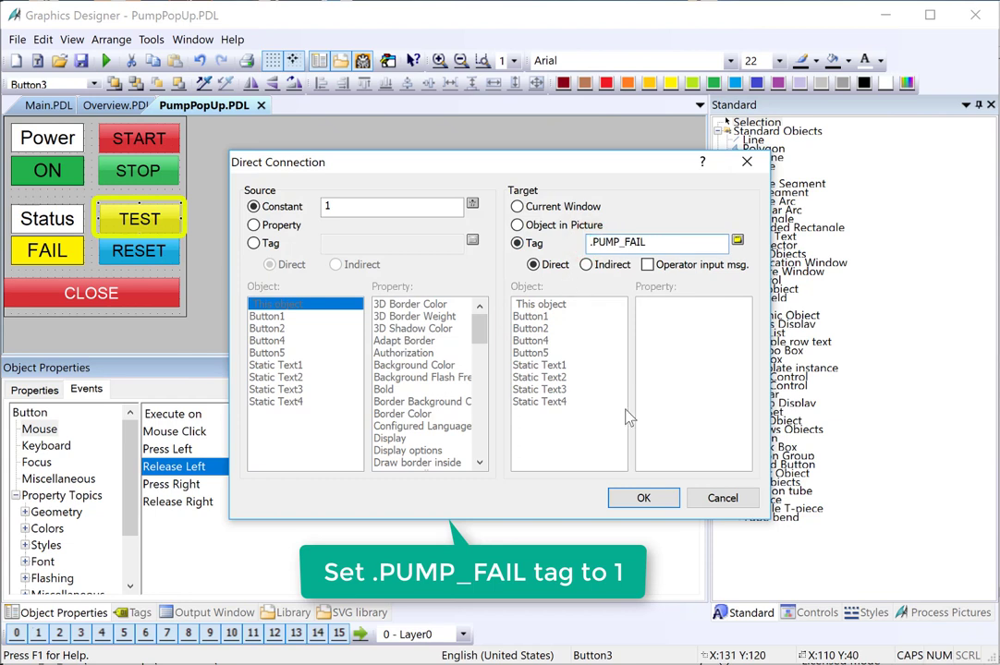
{"action": "left_click", "coordinate": [661, 506]}
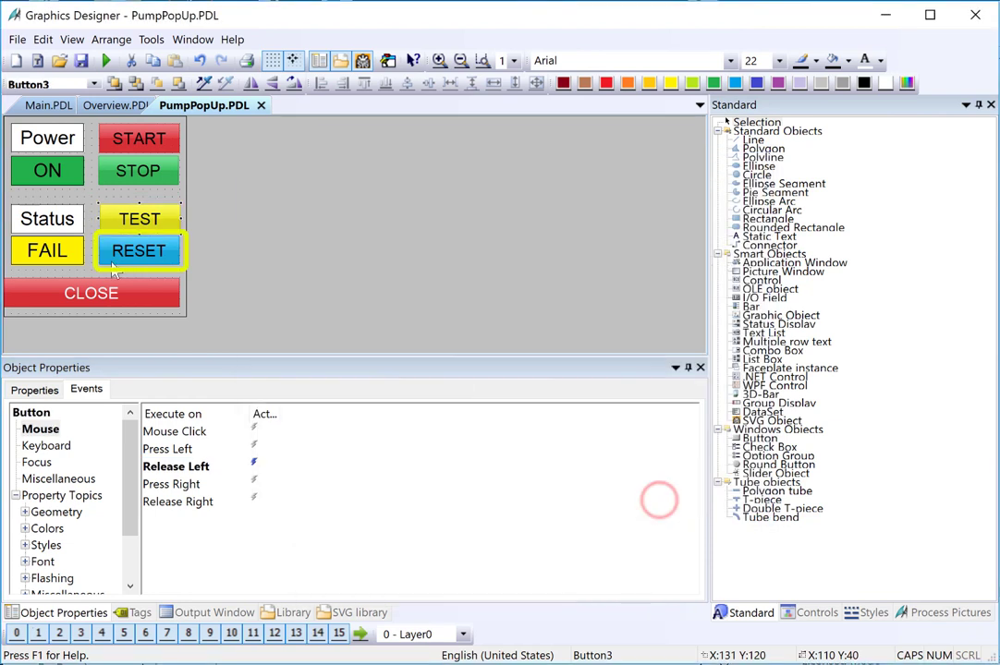
Add a direct connection to the RESET button's Release Left mouse event with the constant 0 as its source
{"action": "left_click", "coordinate": [118, 259]}
{"action": "left_click", "coordinate": [172, 471]}
{"action": "right_click", "coordinate": [251, 462]}
{"action": "left_click", "coordinate": [305, 510]}
{"action": "left_click", "coordinate": [292, 206]}
{"action": "type", "text": "0"}
Target the RESET button's connection at tag Blue.PUMP_FAIL, strip the Blue prefix, and accept it
{"action": "left_click", "coordinate": [516, 242]}
{"action": "left_click", "coordinate": [737, 239]}
{"action": "left_click", "coordinate": [487, 159]}
{"action": "left_click", "coordinate": [519, 320]}
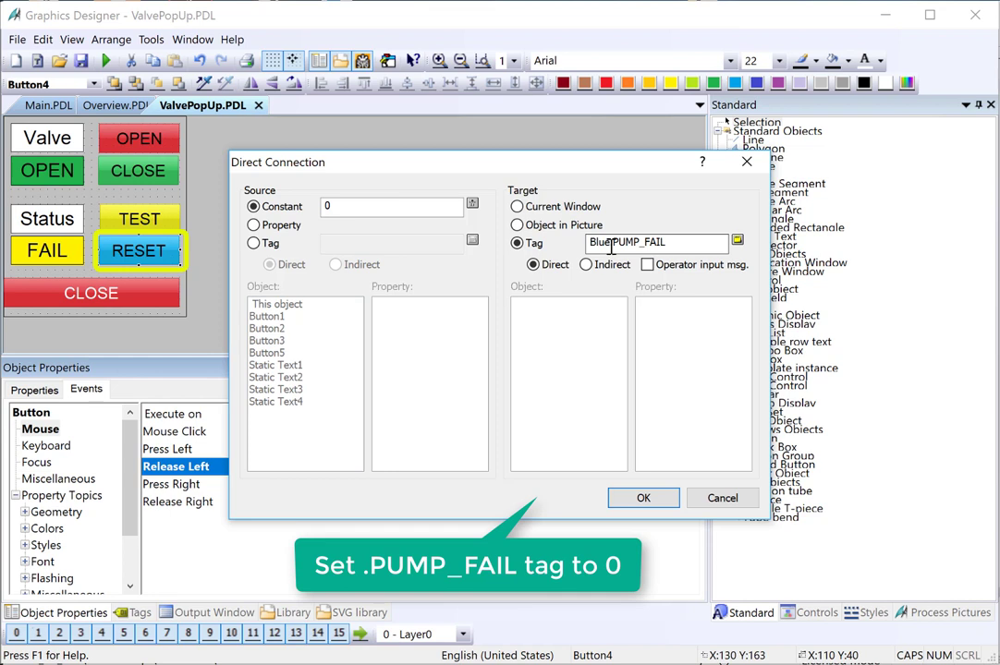
{"action": "double_click", "coordinate": [608, 243]}
{"action": "key", "text": "BackSpace"}
{"action": "left_click", "coordinate": [639, 499]}
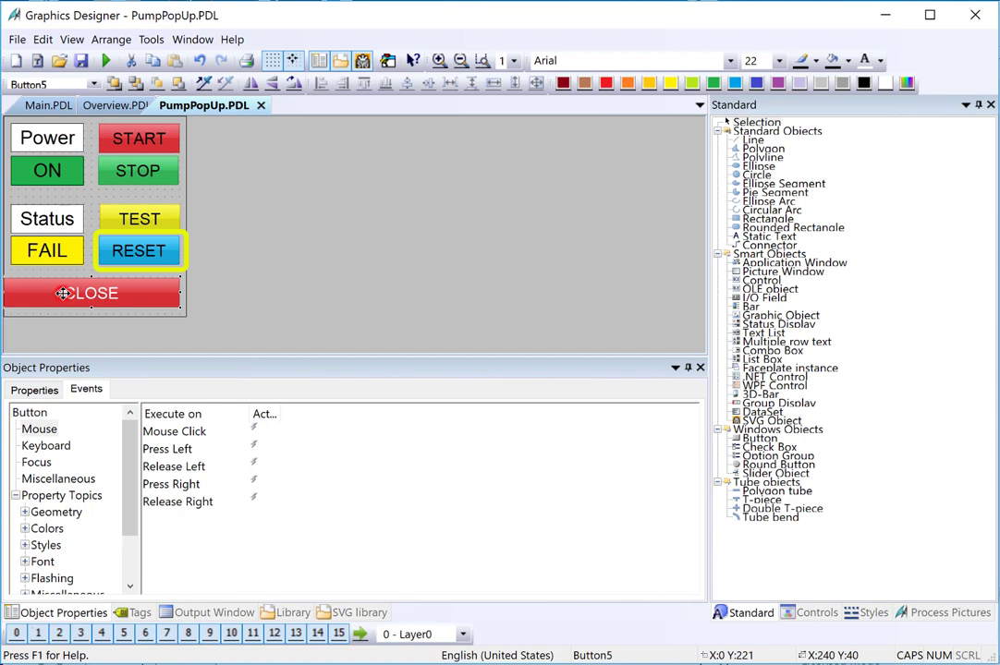
Set the CLOSE button's Release Left direct connection to write the constant 0 to the current window's Display property
{"action": "left_click", "coordinate": [63, 293]}
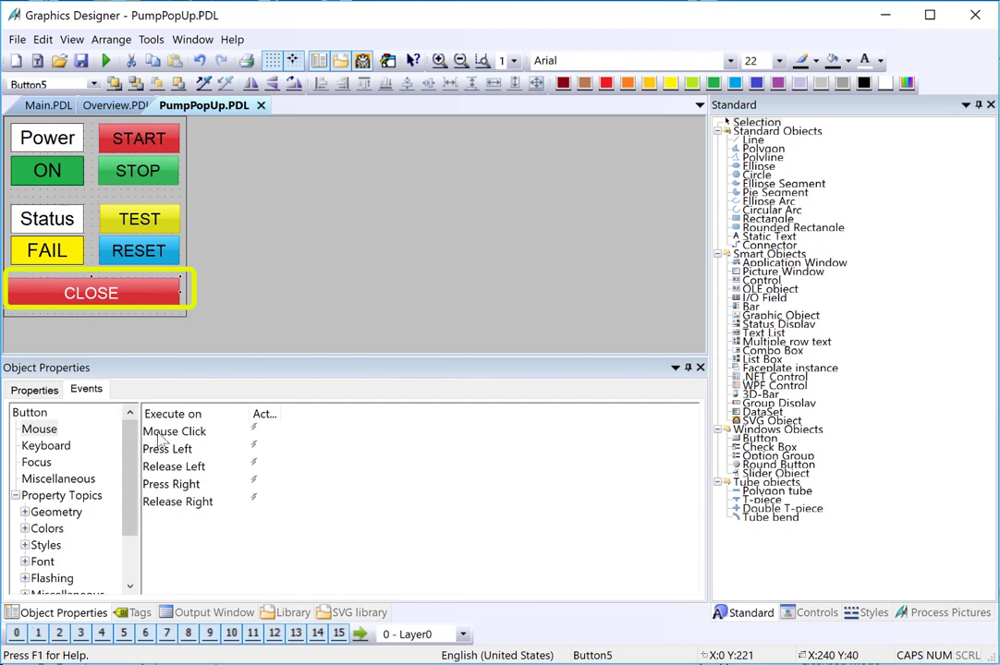
{"action": "right_click", "coordinate": [254, 464]}
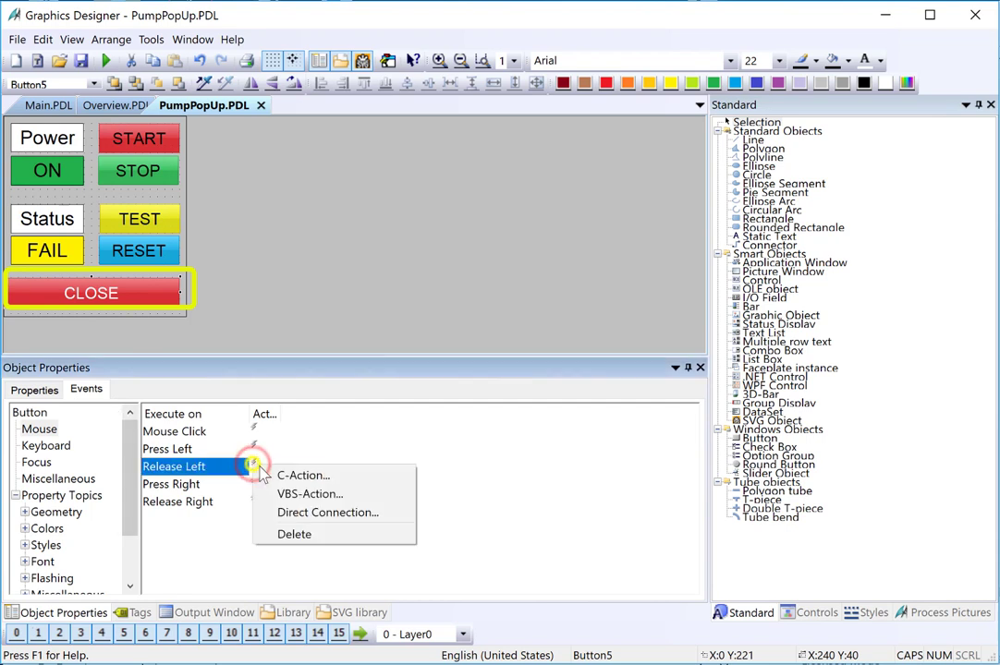
{"action": "left_click", "coordinate": [315, 513]}
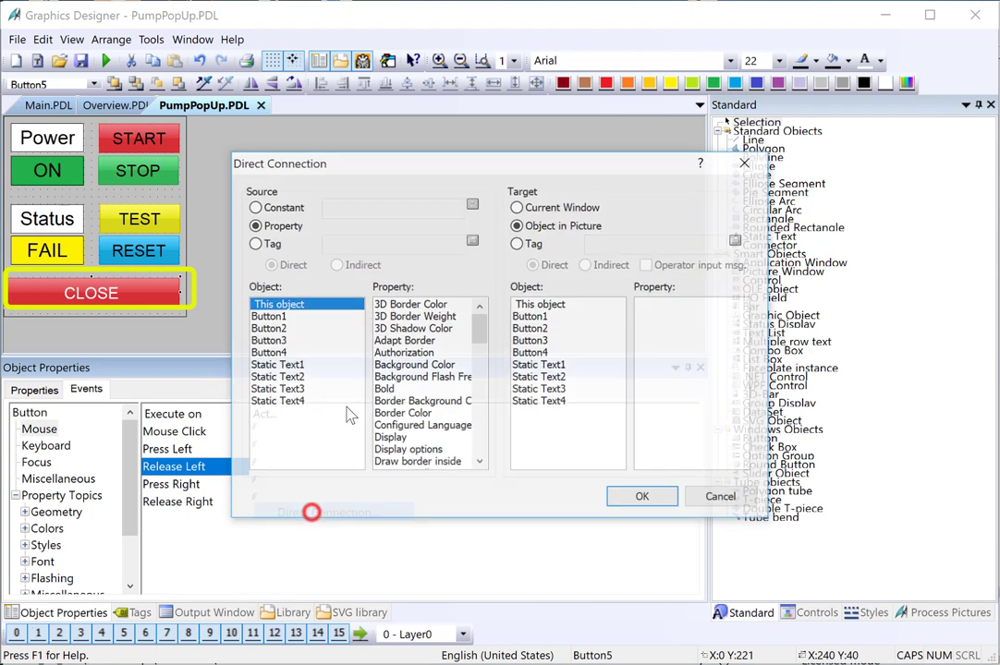
{"action": "left_click", "coordinate": [282, 207]}
{"action": "type", "text": "0"}
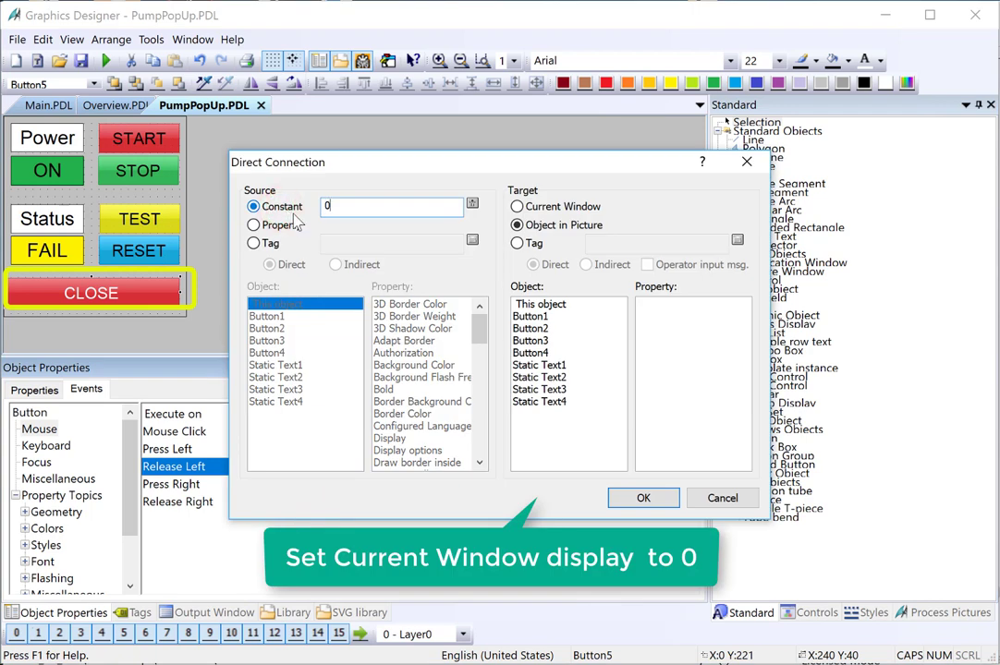
{"action": "left_click", "coordinate": [558, 206]}
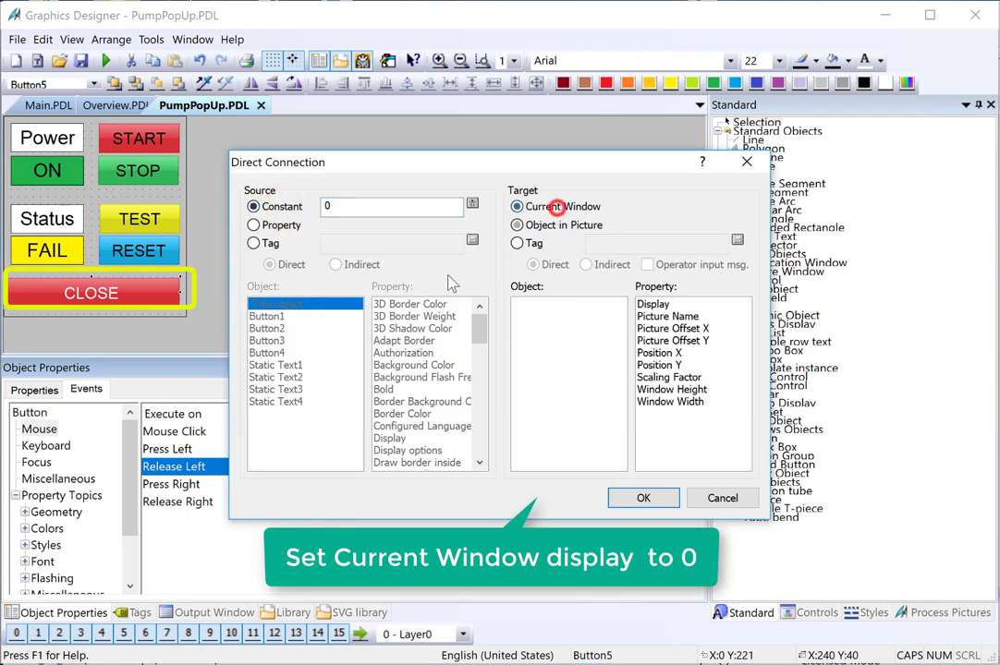
{"action": "left_click", "coordinate": [658, 305]}
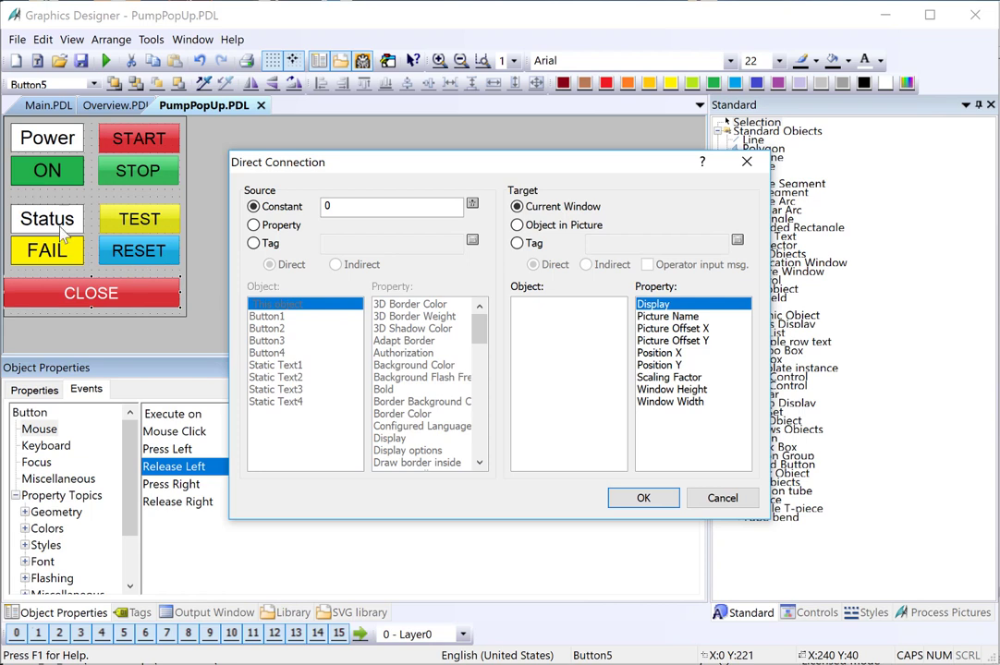
{"action": "left_click", "coordinate": [633, 497]}
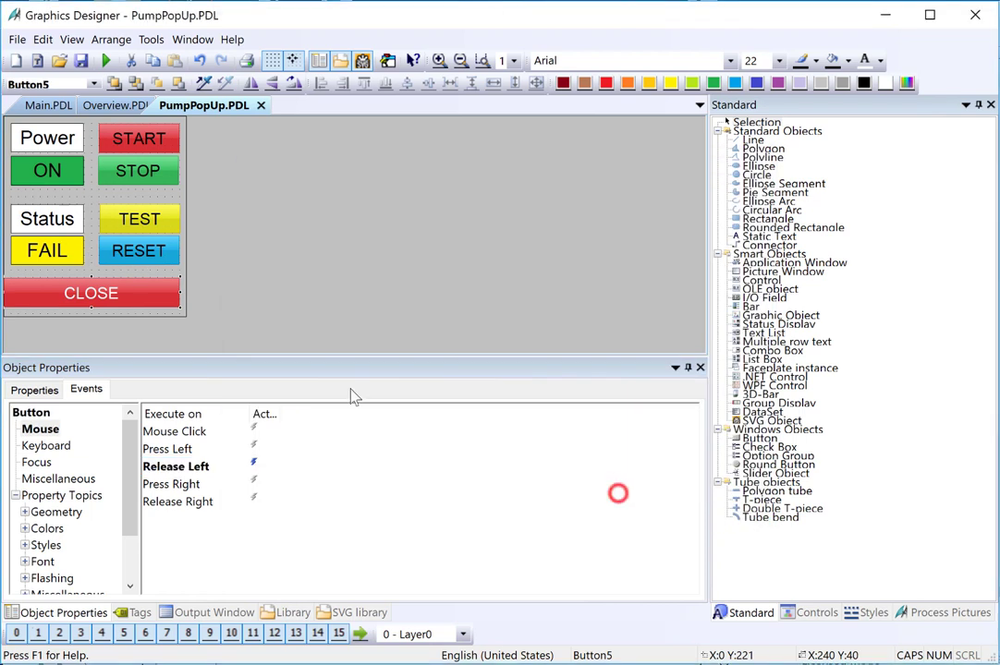
Save the pump pop-up picture and save a copy of it as ValvePopUp.PDL
{"action": "left_click", "coordinate": [82, 62]}
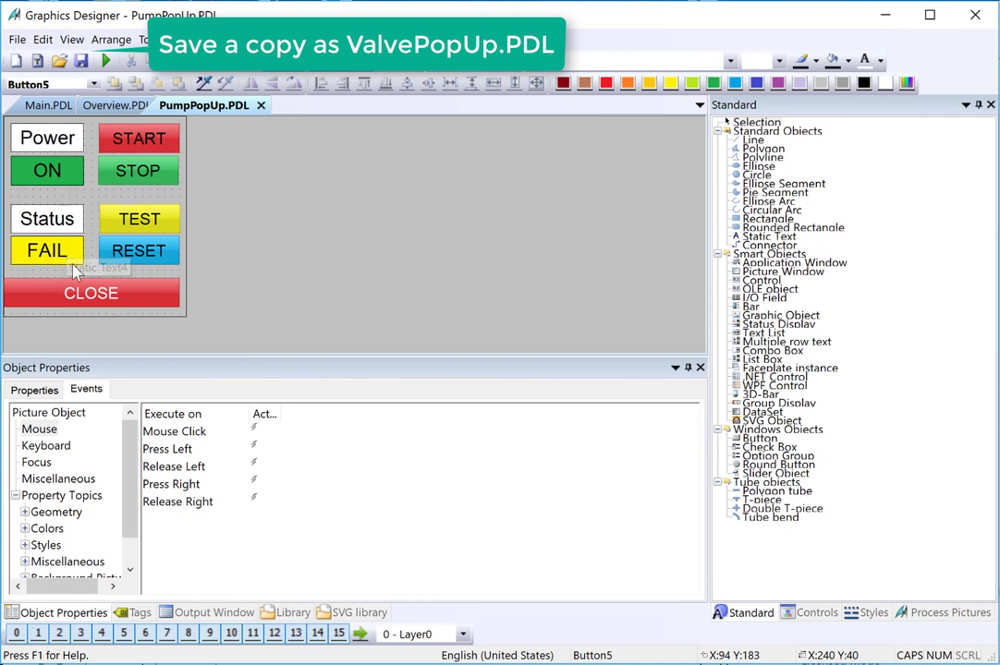
{"action": "left_click", "coordinate": [18, 39]}
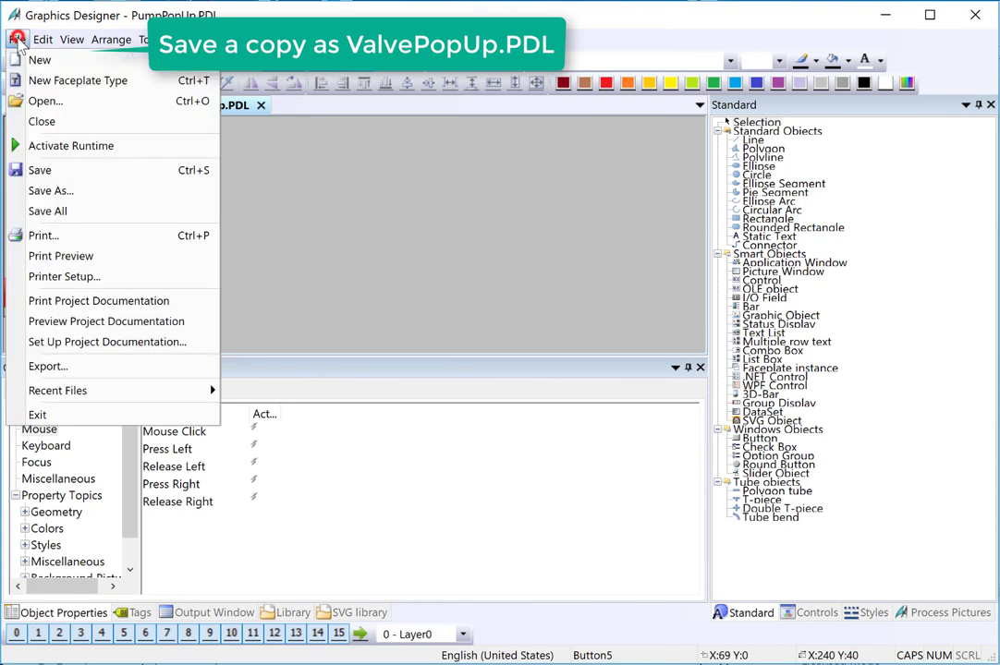
{"action": "left_click", "coordinate": [35, 191]}
{"action": "left_click", "coordinate": [356, 401]}
{"action": "key", "text": "BackSpace"}
{"action": "key", "text": "BackSpace"}
{"action": "key", "text": "BackSpace"}
{"action": "key", "text": "BackSpace"}
{"action": "type", "text": "ValvePopUp.PDL"}
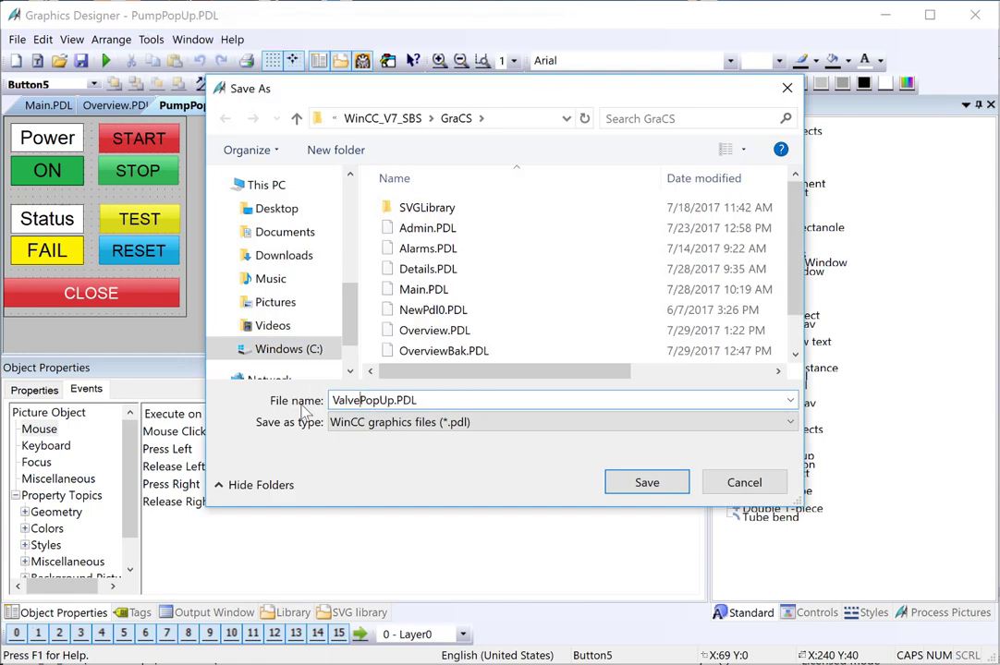
{"action": "left_click", "coordinate": [627, 483]}
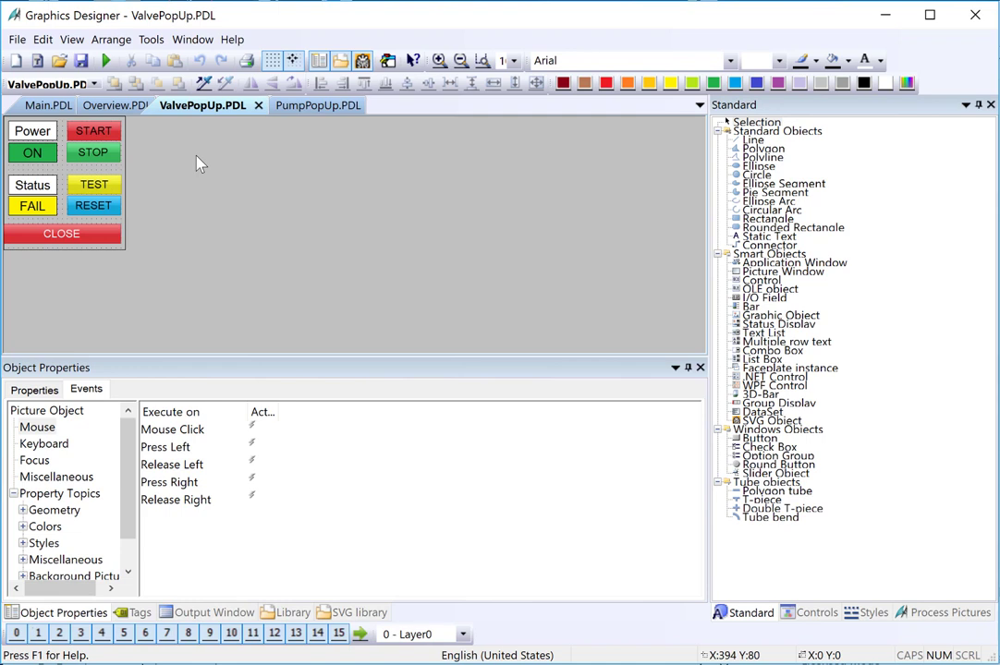
Select all objects in the valve pop-up and open their tag connection linking with the places used by each tag
{"action": "key", "text": "ctrl+a"}
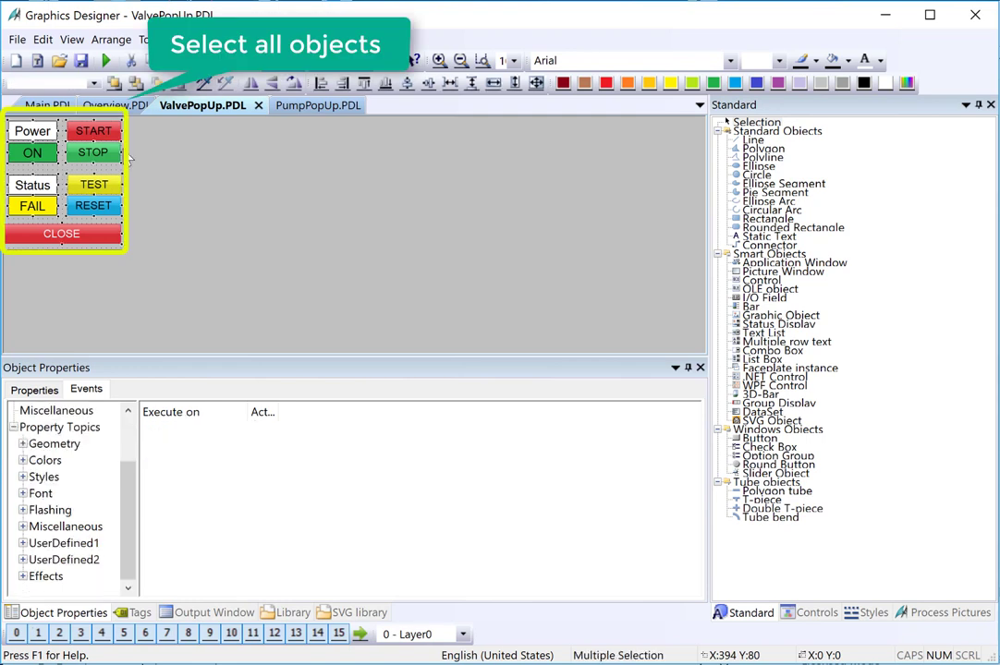
{"action": "right_click", "coordinate": [109, 132]}
{"action": "mouse_move", "coordinate": [152, 289]}
{"action": "left_click", "coordinate": [41, 291]}
{"action": "left_click", "coordinate": [301, 219]}
{"action": "left_click", "coordinate": [302, 287]}
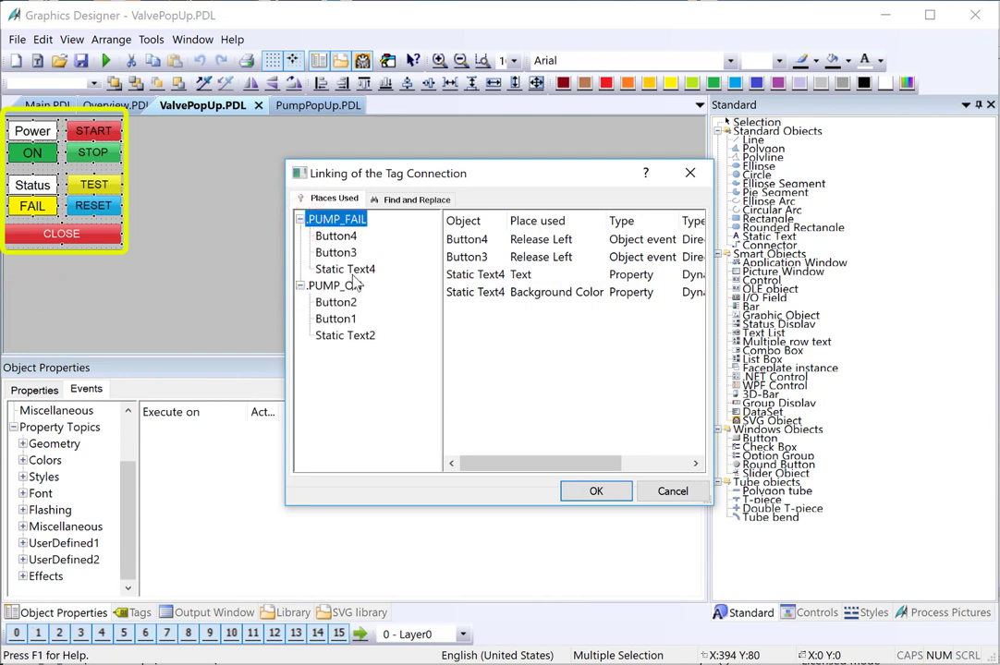
Replace PUMP with VALVE in all linked tag names and accept the new tag connections
{"action": "left_click", "coordinate": [399, 199]}
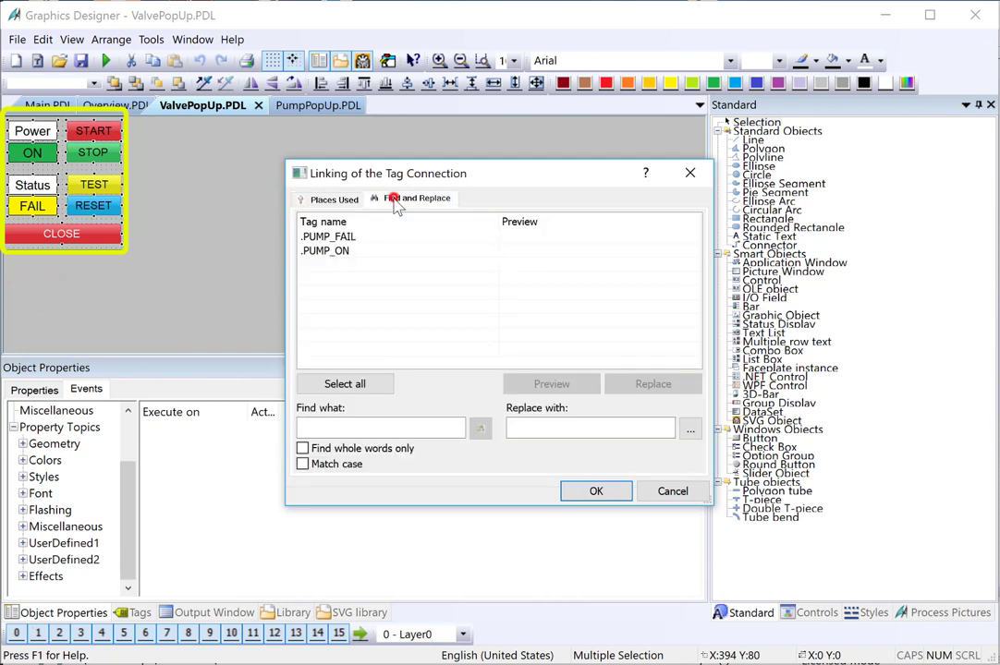
{"action": "left_click", "coordinate": [341, 426]}
{"action": "type", "text": "PUMP"}
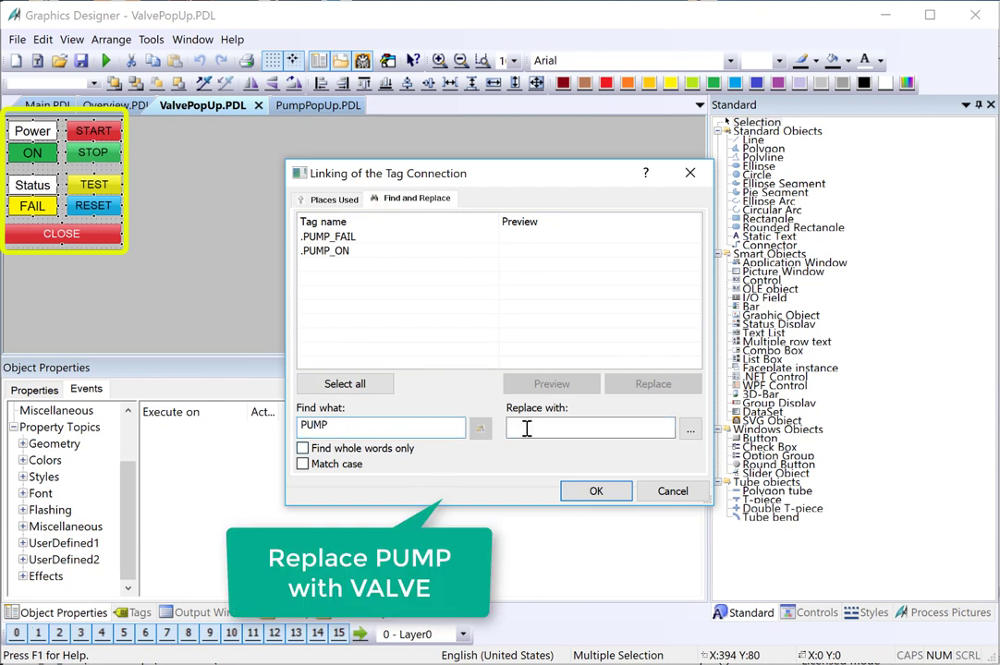
{"action": "left_click", "coordinate": [525, 428]}
{"action": "type", "text": "VALVE"}
{"action": "left_click", "coordinate": [366, 384]}
{"action": "left_click", "coordinate": [532, 384]}
{"action": "left_click", "coordinate": [641, 384]}
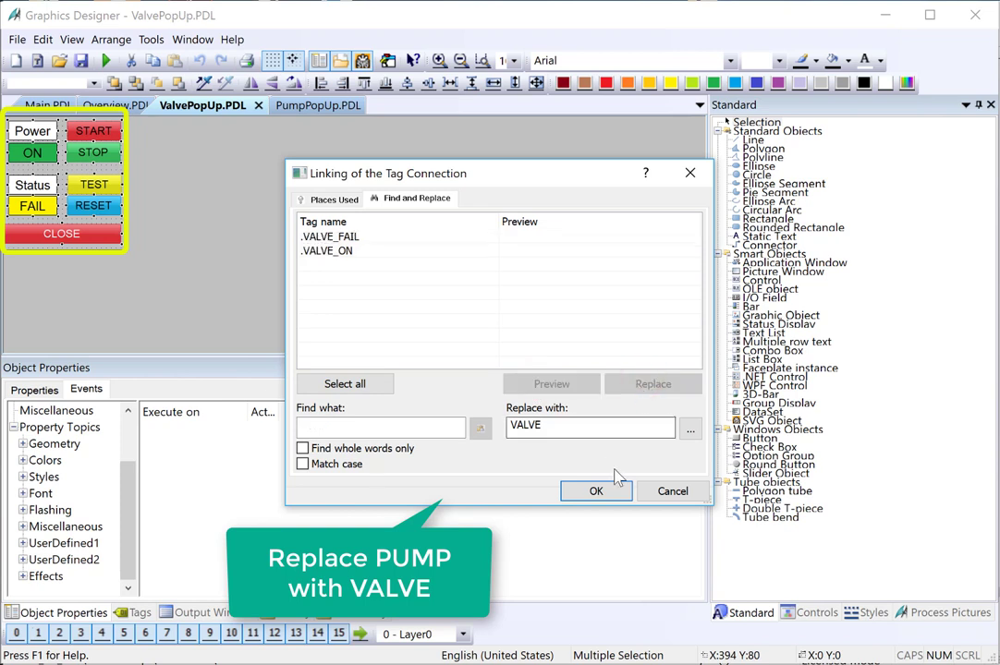
{"action": "left_click", "coordinate": [589, 492]}
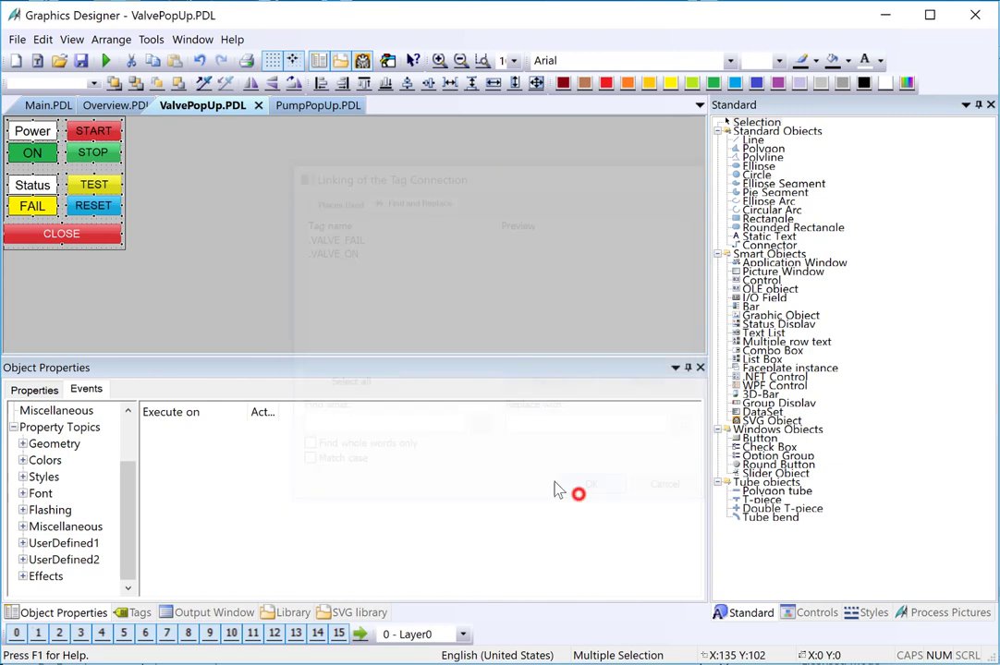
Change the Power label's text to VALVE and the ON label's text to OPEN in the valve pop-up
{"action": "left_click", "coordinate": [31, 181]}
{"action": "double_click", "coordinate": [30, 131]}
{"action": "type", "text": "VALVE"}
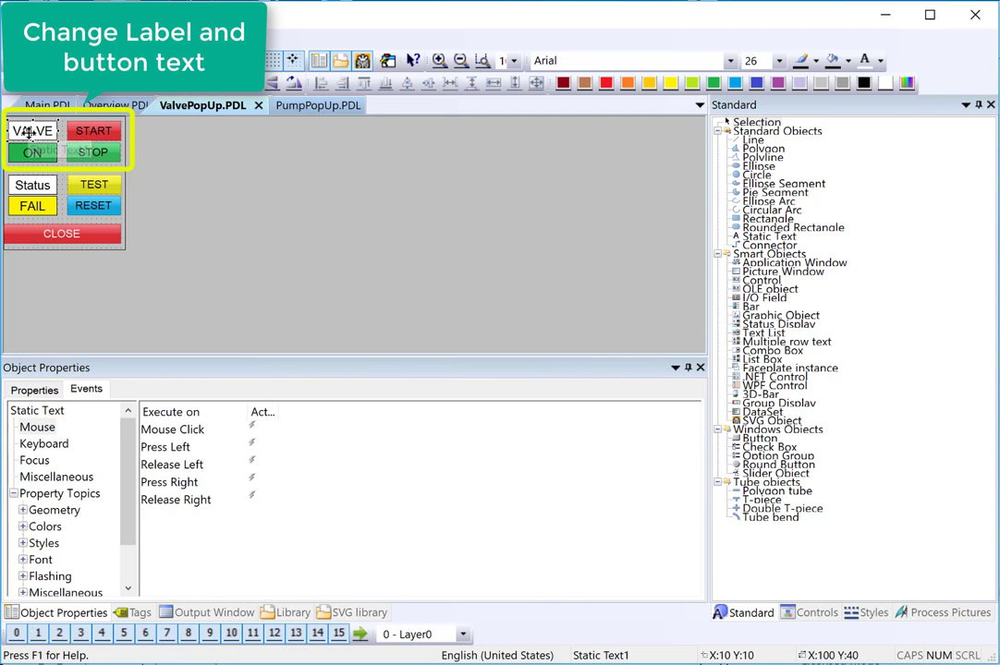
{"action": "double_click", "coordinate": [33, 153]}
{"action": "type", "text": "O"}
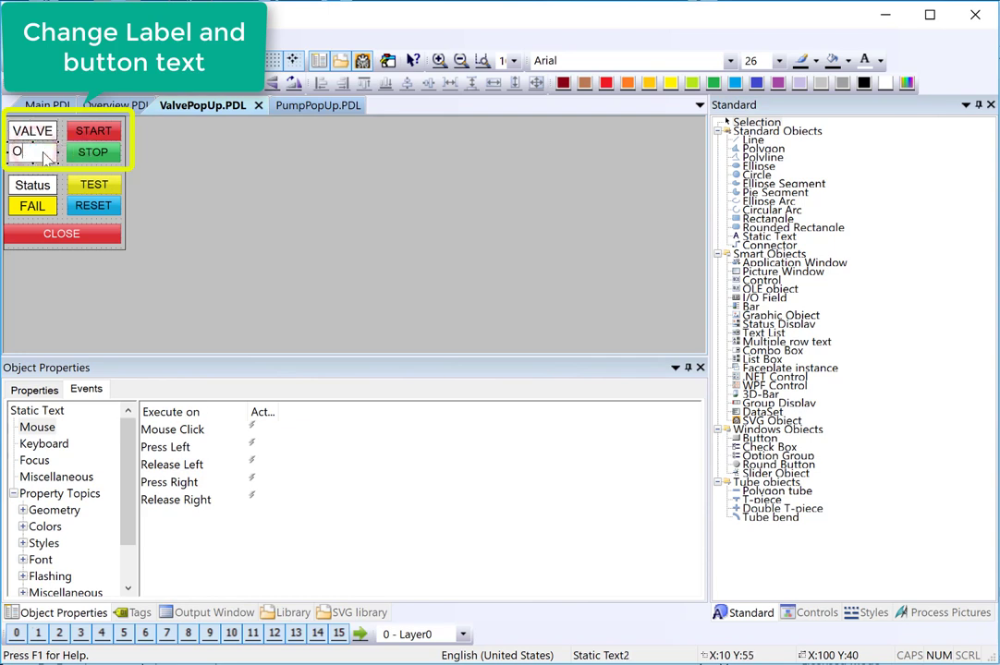
{"action": "type", "text": "PEN"}
{"action": "key", "text": "Return"}
Change the START button's text to OPEN and the STOP button's text to CLOSE
{"action": "left_click", "coordinate": [93, 131]}
{"action": "left_click", "coordinate": [34, 390]}
{"action": "left_click", "coordinate": [33, 479]}
{"action": "double_click", "coordinate": [408, 432]}
{"action": "type", "text": "OPEN"}
{"action": "key", "text": "Return"}
{"action": "left_click", "coordinate": [88, 155]}
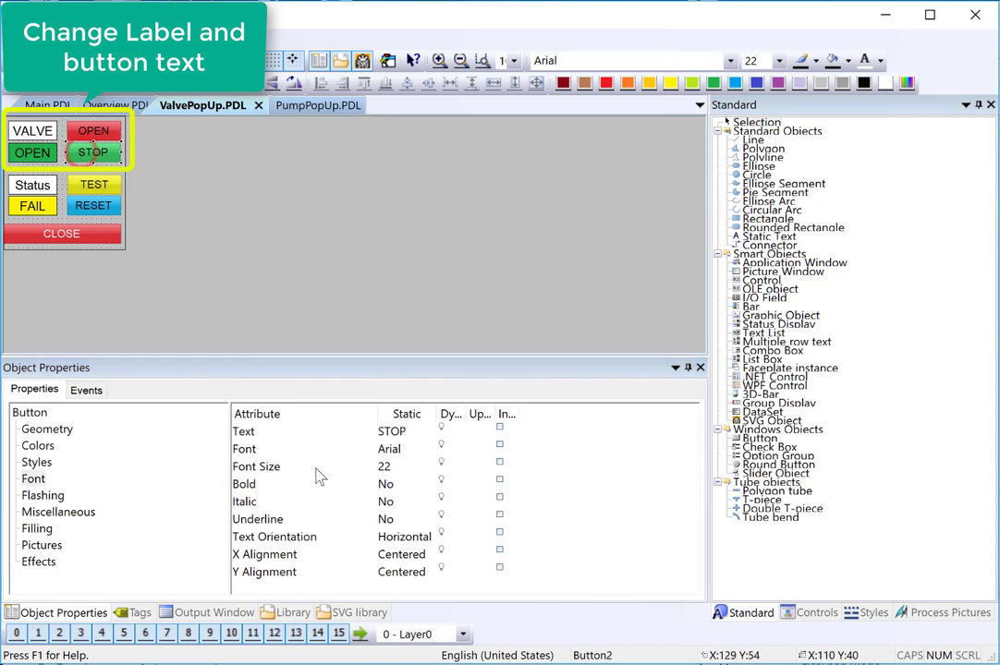
{"action": "double_click", "coordinate": [384, 433]}
{"action": "type", "text": "CLOSE"}
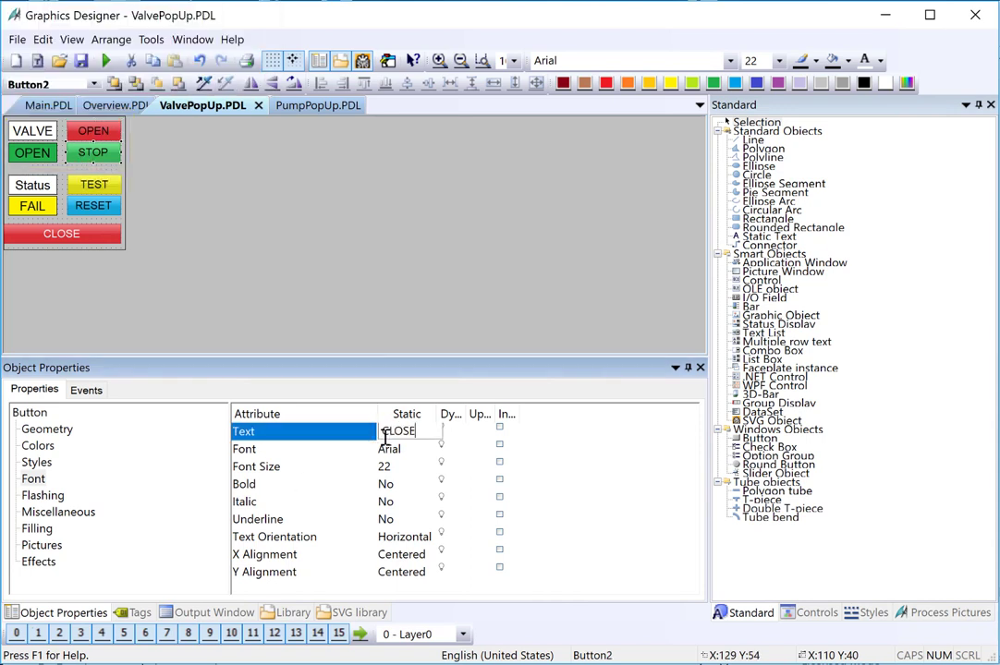
{"action": "key", "text": "Return"}
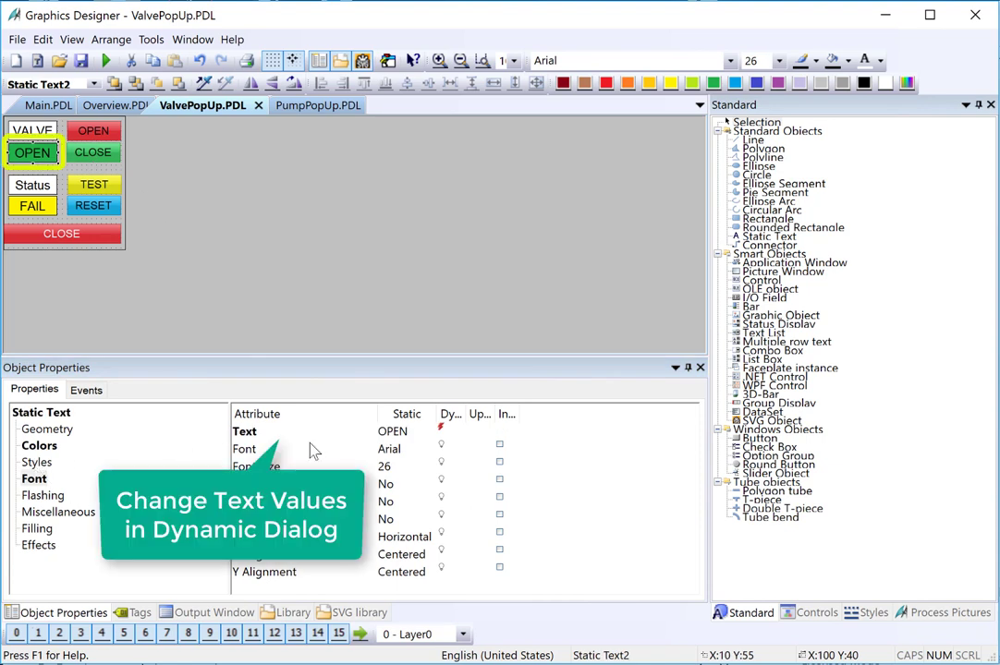
In the OPEN label's Text dynamic dialog, ignore the missing tag and set the Yes / TRUE text to OPEN
{"action": "left_click", "coordinate": [343, 432]}
{"action": "double_click", "coordinate": [440, 428]}
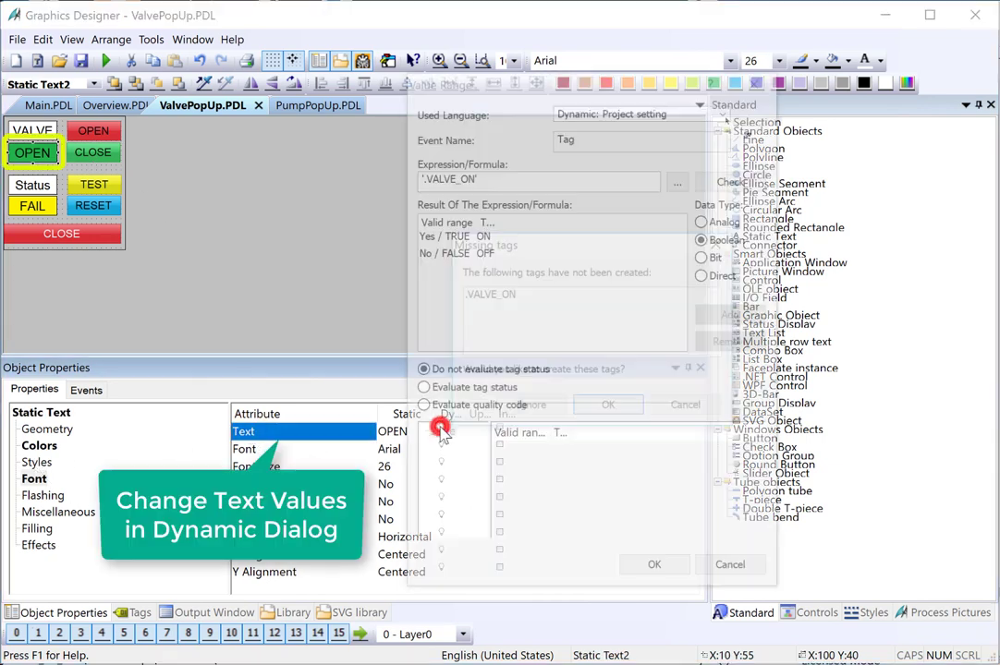
{"action": "left_click", "coordinate": [530, 407]}
{"action": "double_click", "coordinate": [482, 233]}
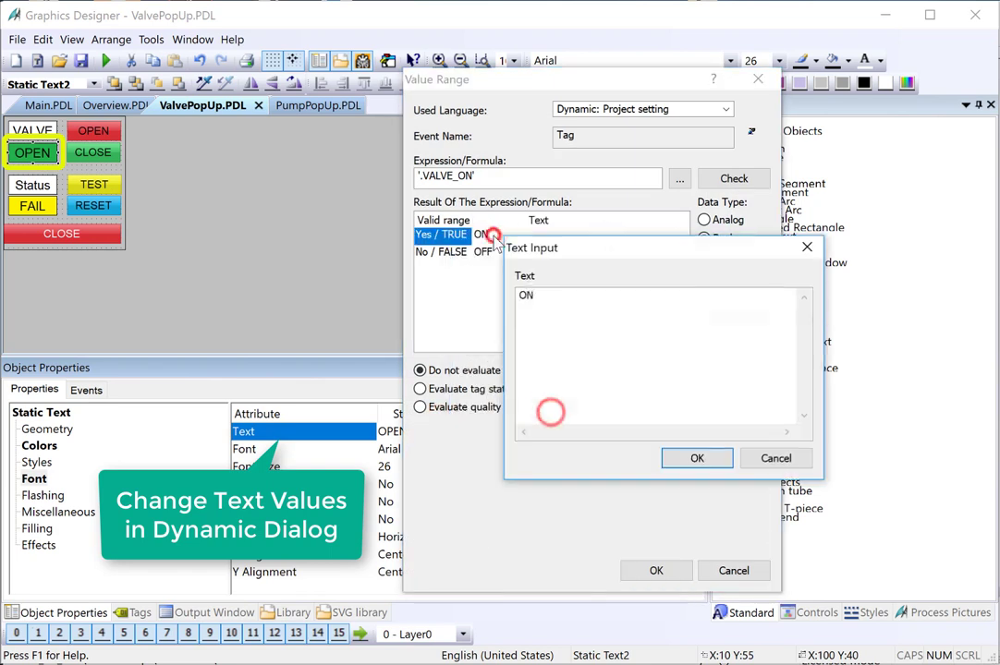
{"action": "double_click", "coordinate": [529, 294]}
{"action": "type", "text": "OPE"}
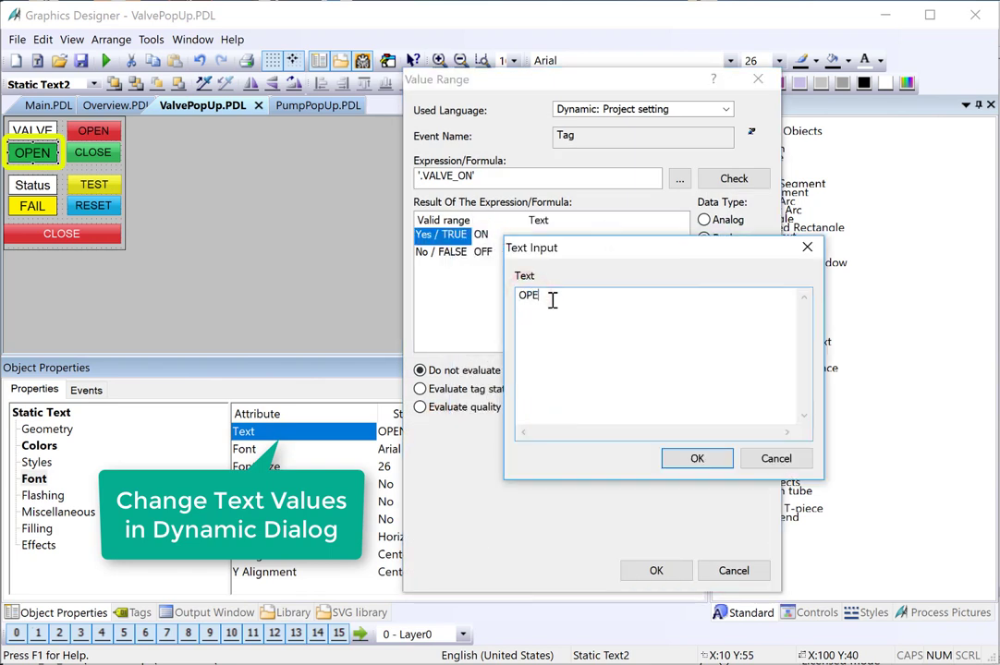
{"action": "key", "text": "Return"}
Set the No / FALSE text to CLOSED, accept the dynamic without creating the missing tag, and save the valve pop-up picture
{"action": "double_click", "coordinate": [482, 252]}
{"action": "double_click", "coordinate": [538, 312]}
{"action": "type", "text": "CLOSED"}
{"action": "key", "text": "Return"}
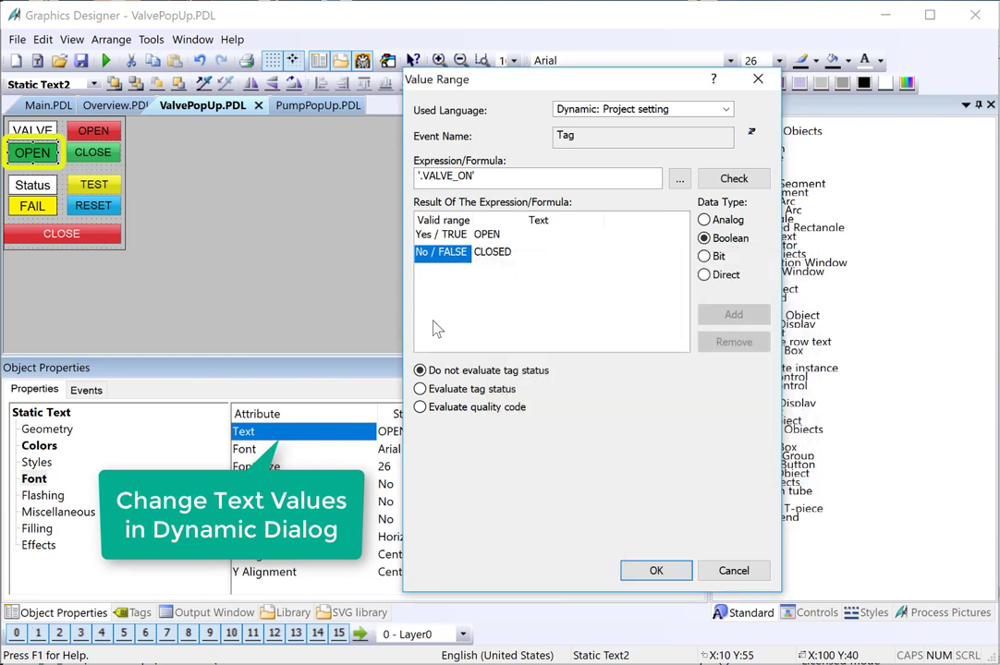
{"action": "left_click", "coordinate": [656, 571]}
{"action": "left_click", "coordinate": [513, 405]}
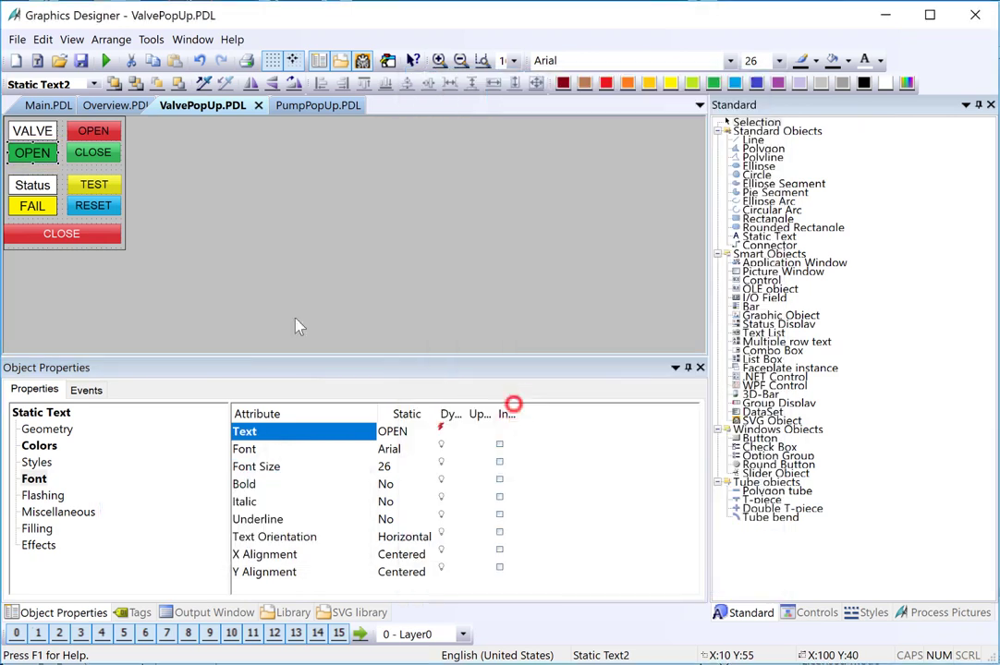
{"action": "left_click", "coordinate": [82, 61]}
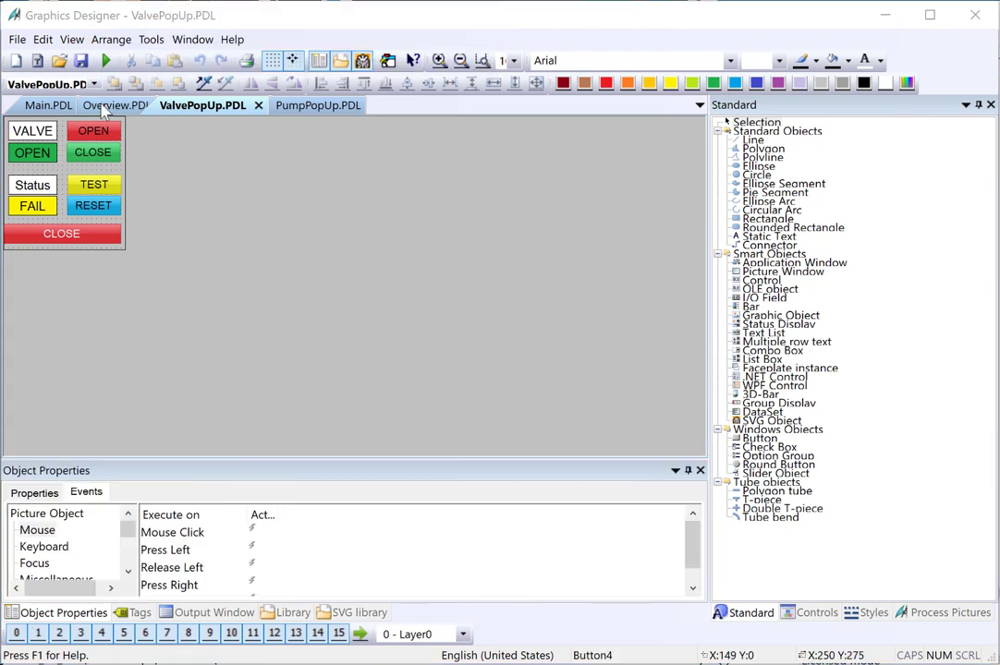
Draw a Picture Window about 130 by 40 in Overview.PDL, near the supply pipes beside Valve 1, and show its properties
{"action": "left_click", "coordinate": [106, 107]}
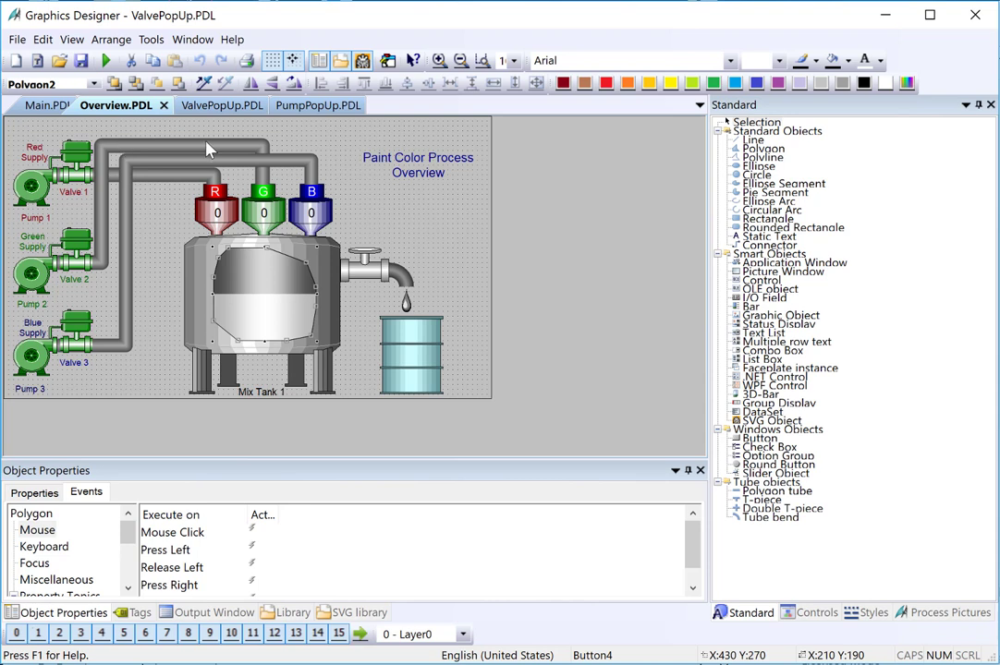
{"action": "left_click", "coordinate": [771, 271]}
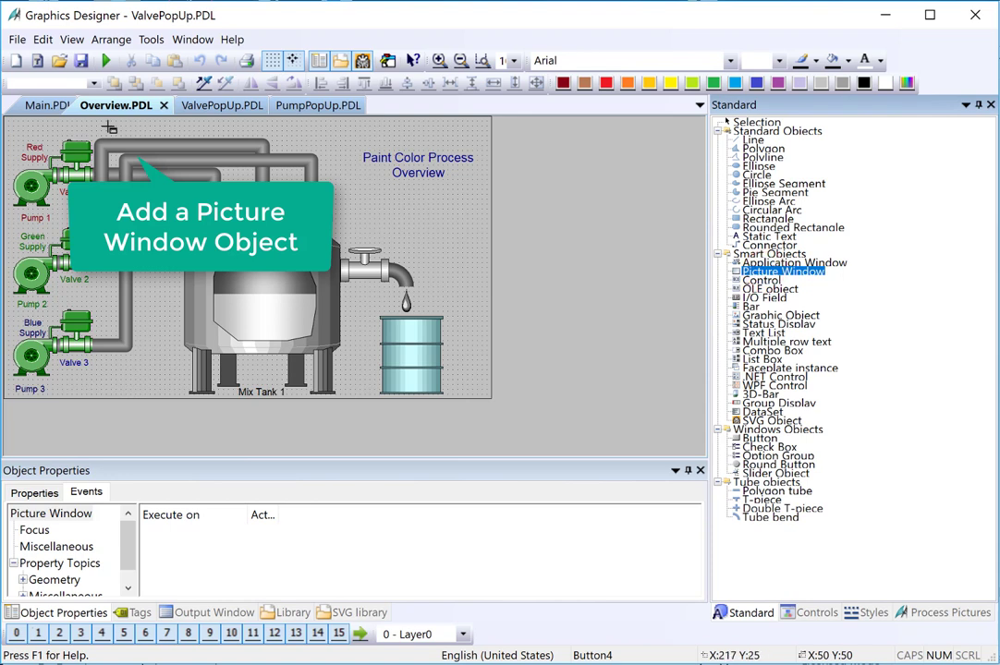
{"action": "left_click_drag", "start_coordinate": [108, 127], "coordinate": [171, 149]}
{"action": "left_click", "coordinate": [41, 492]}
{"action": "left_click_drag", "start_coordinate": [33, 457], "coordinate": [32, 400]}
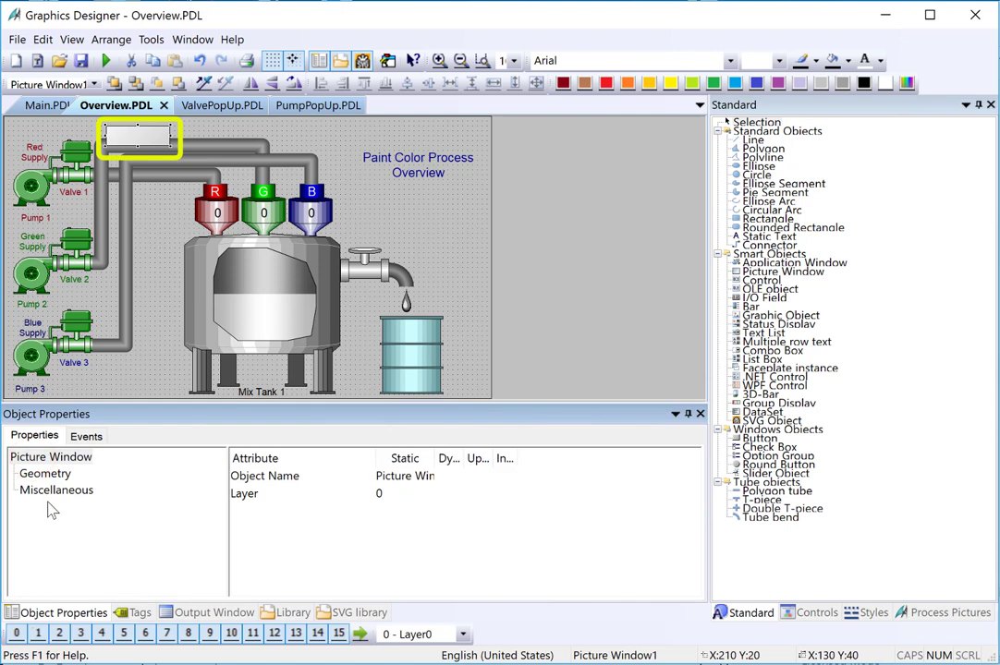
Enable the picture window's Movable, Border, Title and Adapt Size attributes
{"action": "left_click", "coordinate": [46, 491]}
{"action": "double_click", "coordinate": [268, 530]}
{"action": "double_click", "coordinate": [250, 546]}
{"action": "double_click", "coordinate": [259, 564]}
{"action": "scroll", "coordinate": [266, 553], "scroll_direction": "down", "scroll_amount": 2}
{"action": "left_click", "coordinate": [264, 547]}
{"action": "double_click", "coordinate": [263, 547]}
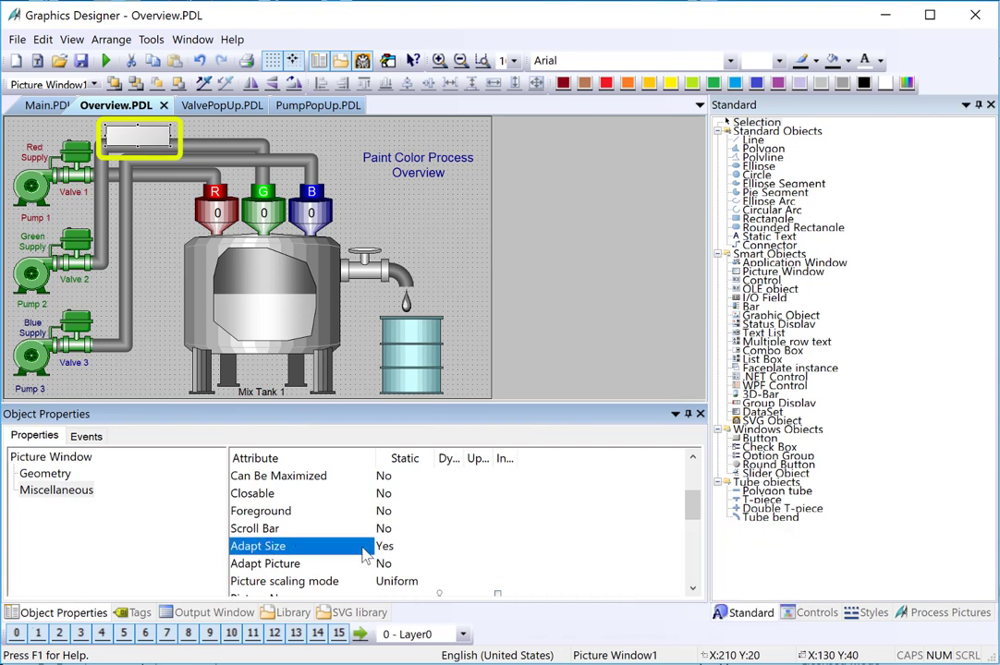
Set the picture window's title text to Red Valve
{"action": "scroll", "coordinate": [484, 548], "scroll_direction": "down", "scroll_amount": 3}
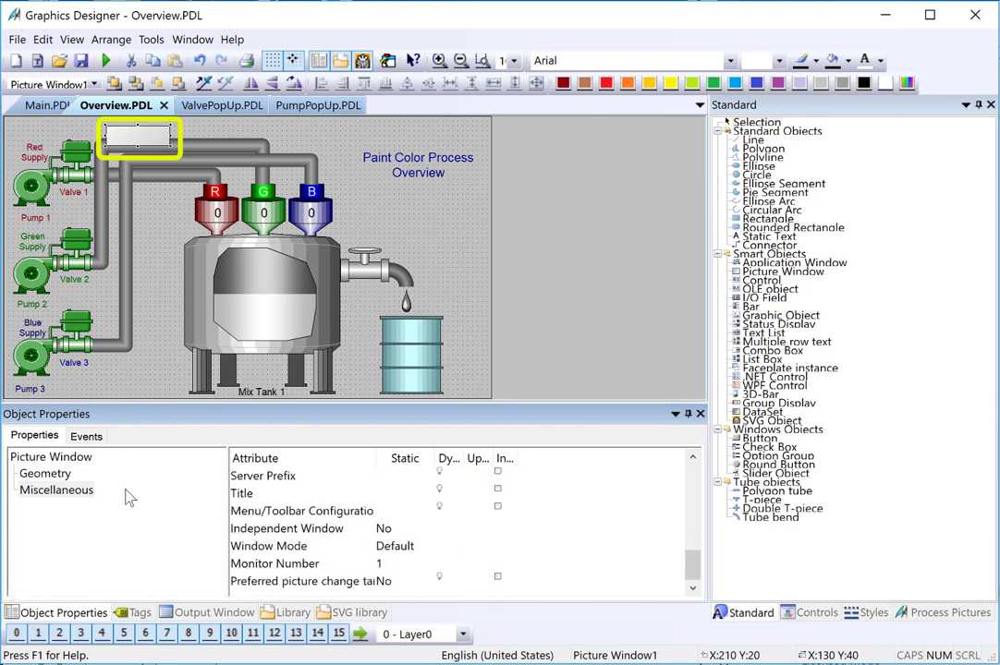
{"action": "double_click", "coordinate": [245, 496]}
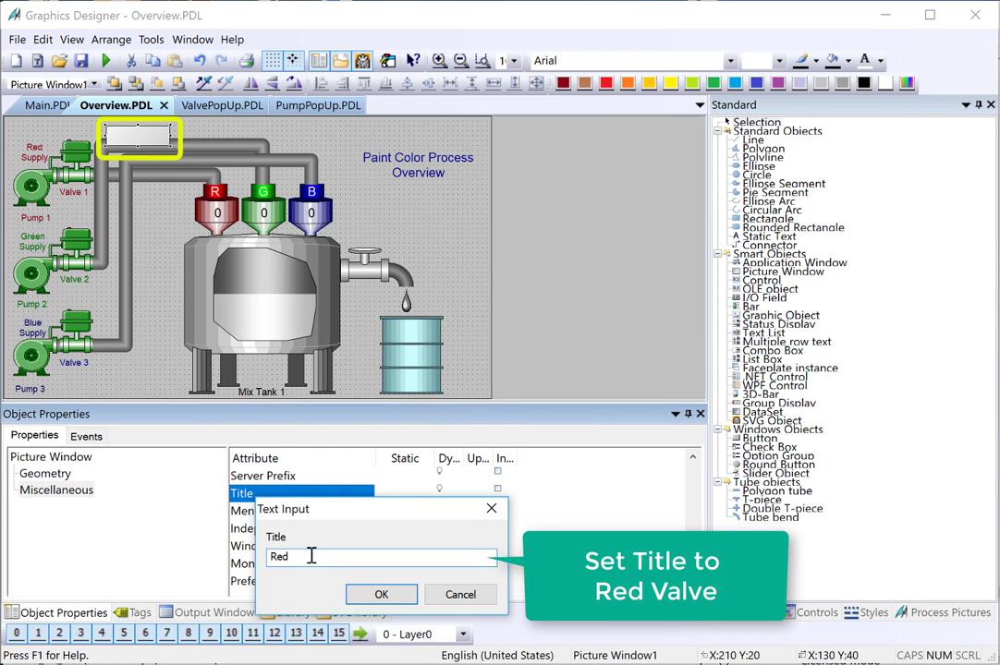
{"action": "left_click", "coordinate": [381, 594]}
Assign ValvePopUp.PDL as the picture window's Picture Name
{"action": "scroll", "coordinate": [383, 573], "scroll_direction": "down", "scroll_amount": 5}
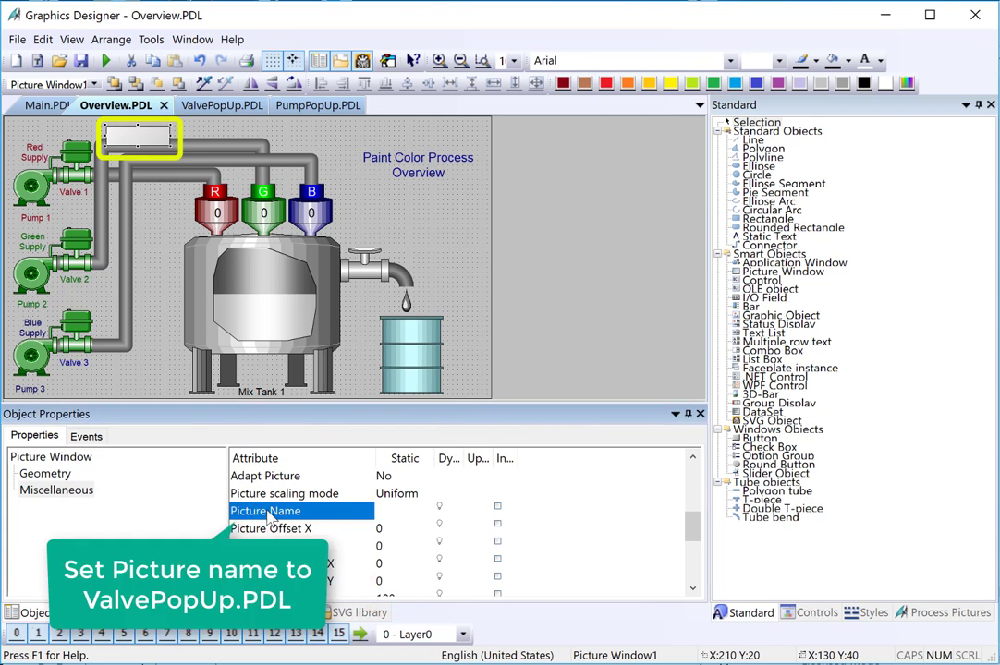
{"action": "double_click", "coordinate": [268, 513]}
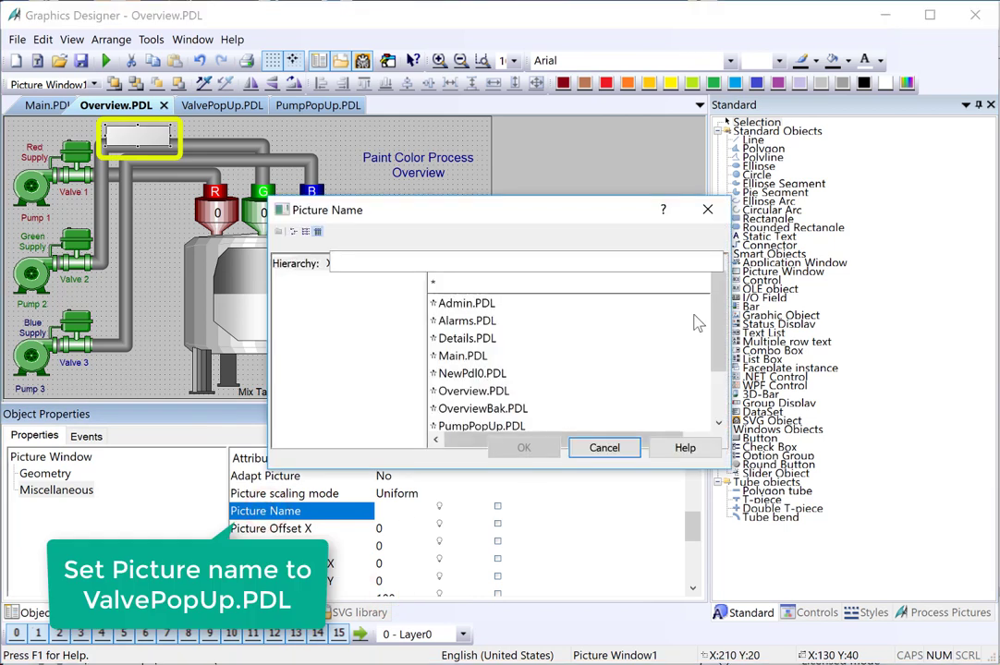
{"action": "scroll", "coordinate": [721, 319], "scroll_direction": "down", "scroll_amount": 1}
{"action": "left_click", "coordinate": [454, 407]}
{"action": "left_click", "coordinate": [529, 449]}
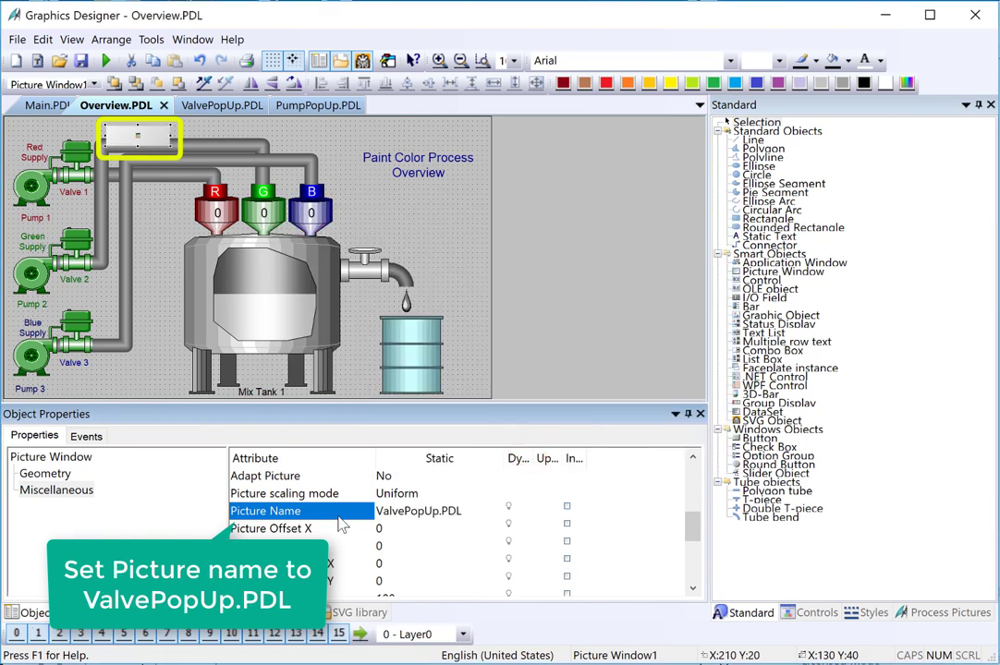
Set the picture window's Tag Prefix to Red and save the Overview picture
{"action": "scroll", "coordinate": [342, 524], "scroll_direction": "down", "scroll_amount": 3}
{"action": "scroll", "coordinate": [277, 518], "scroll_direction": "up", "scroll_amount": 1}
{"action": "left_click", "coordinate": [265, 511]}
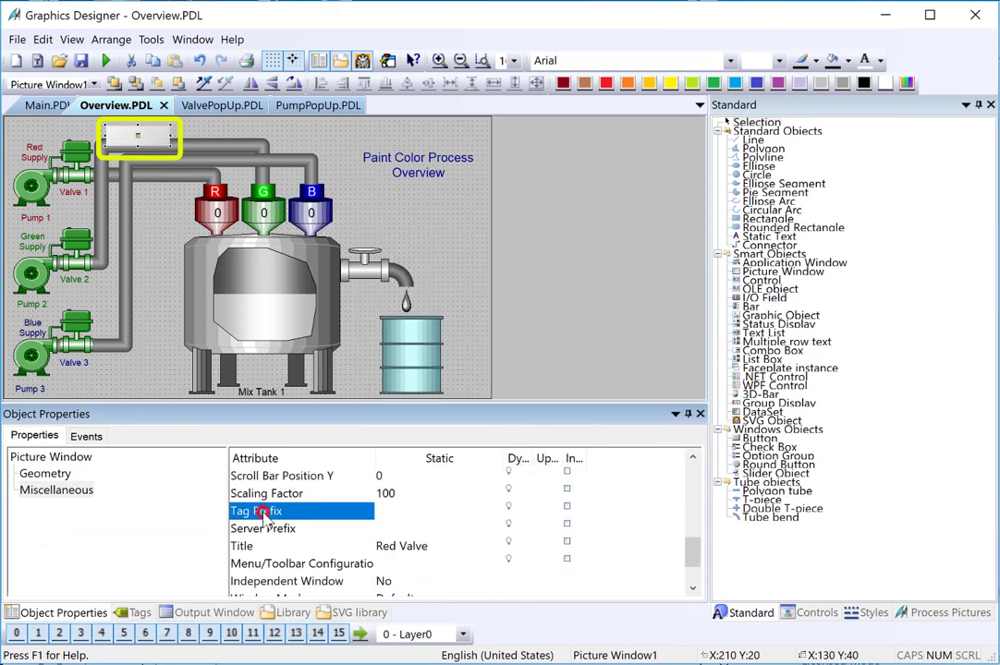
{"action": "double_click", "coordinate": [334, 511]}
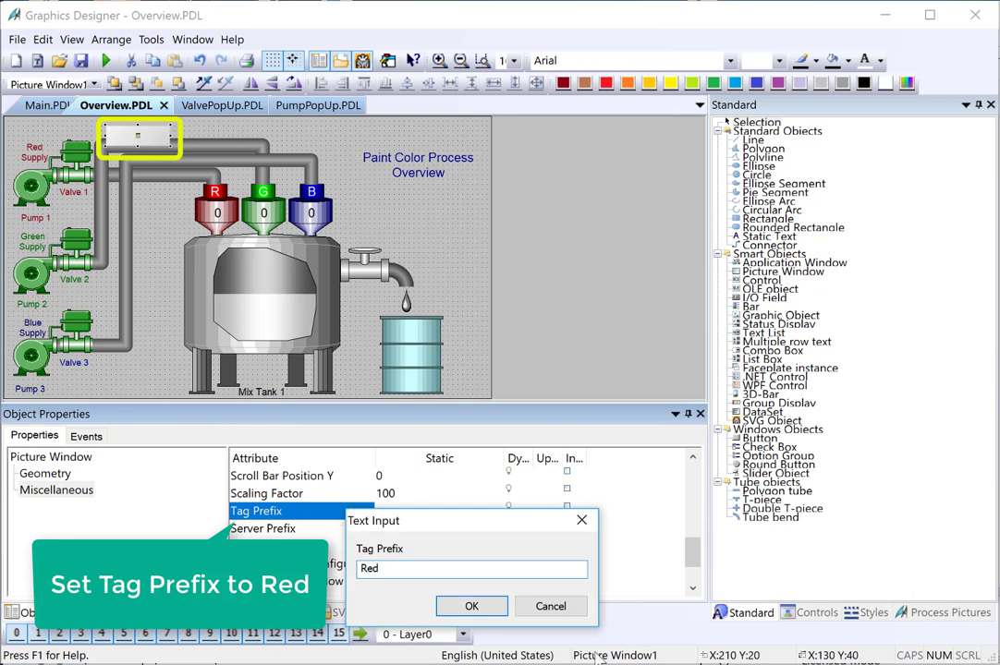
{"action": "left_click", "coordinate": [467, 606]}
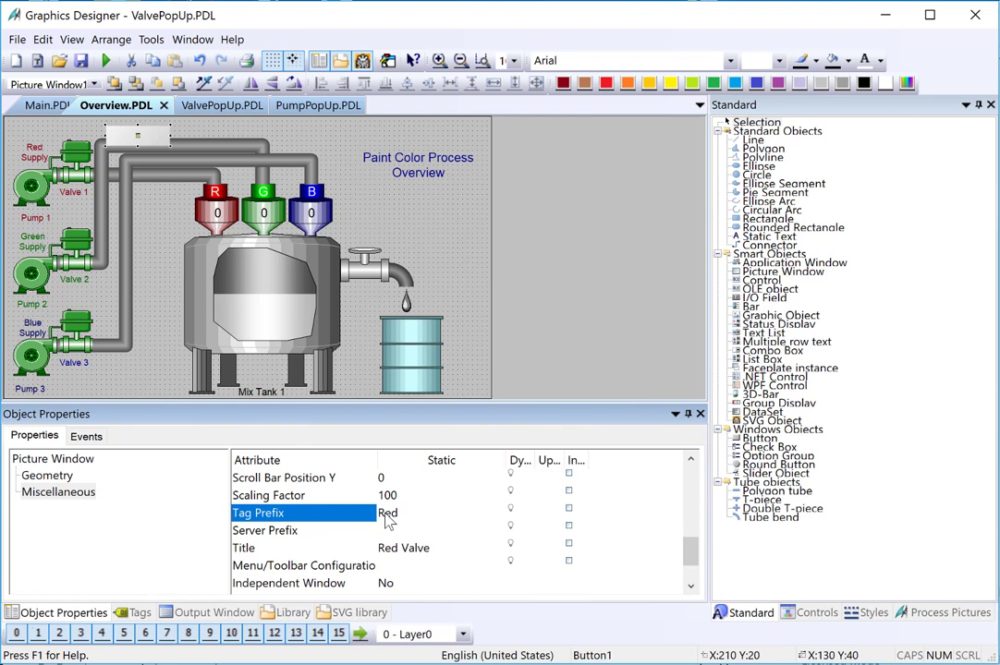
{"action": "left_click", "coordinate": [81, 62]}
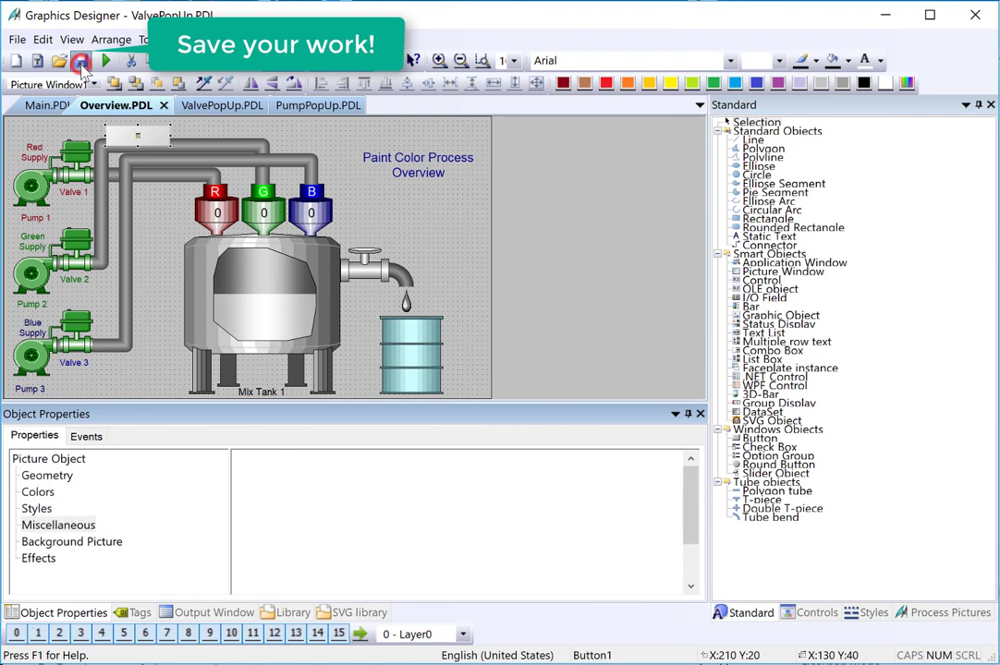
Activate Main.PDL in runtime and stop the WinCC tag simulation
{"action": "left_click", "coordinate": [46, 106]}
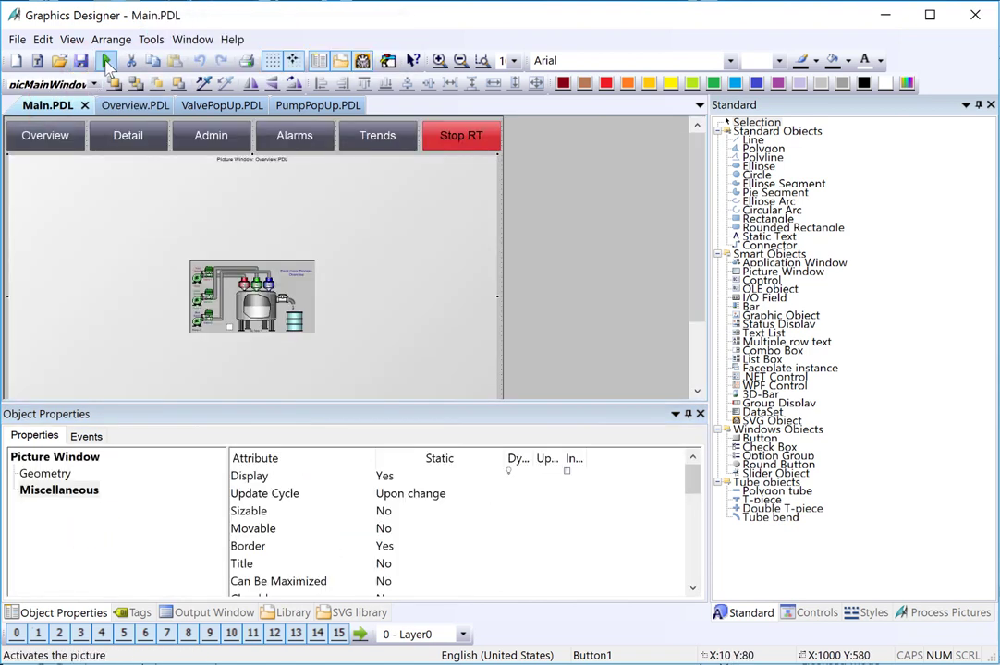
{"action": "left_click", "coordinate": [105, 61]}
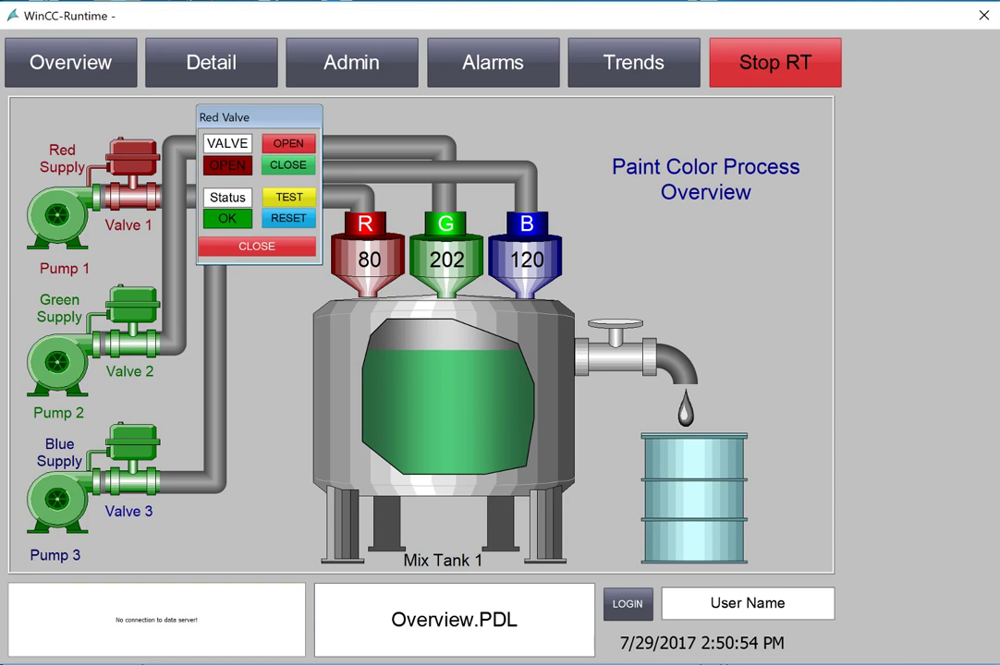
{"action": "key", "text": "alt+Tab"}
{"action": "left_click", "coordinate": [335, 74]}
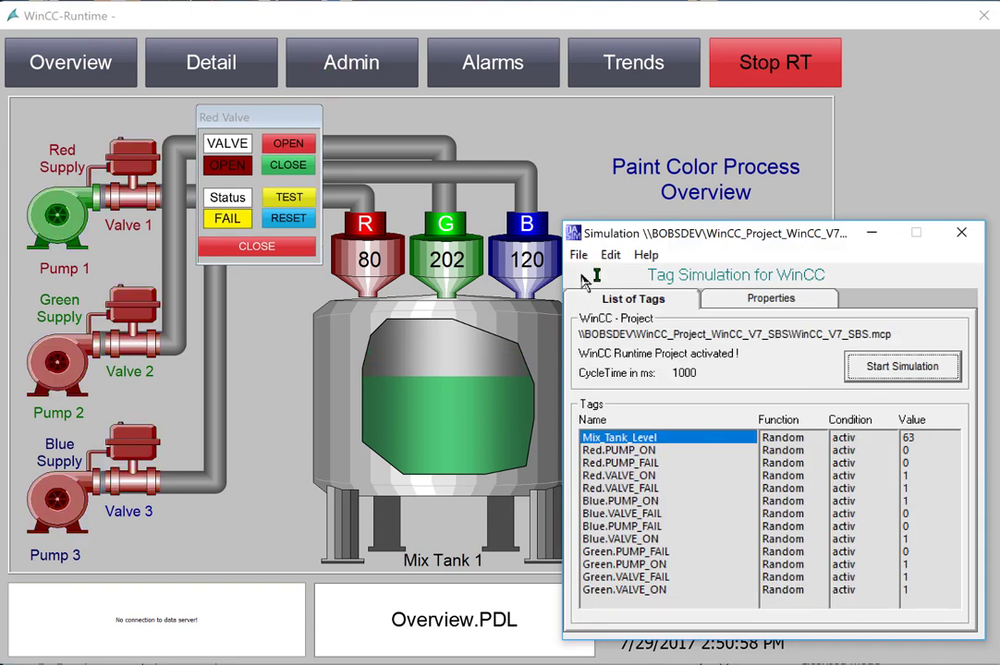
Test the Red Valve pop-up's reset, valve close, valve open, fault test and window close buttons, and return to Overview.PDL in Graphics Designer
{"action": "left_click", "coordinate": [289, 220]}
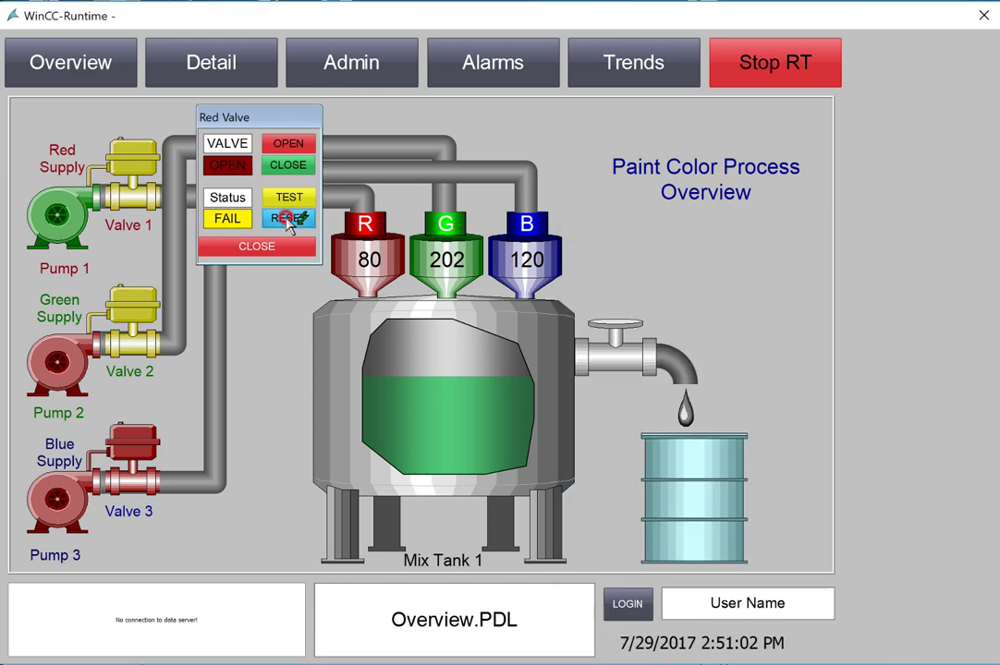
{"action": "left_click", "coordinate": [289, 222]}
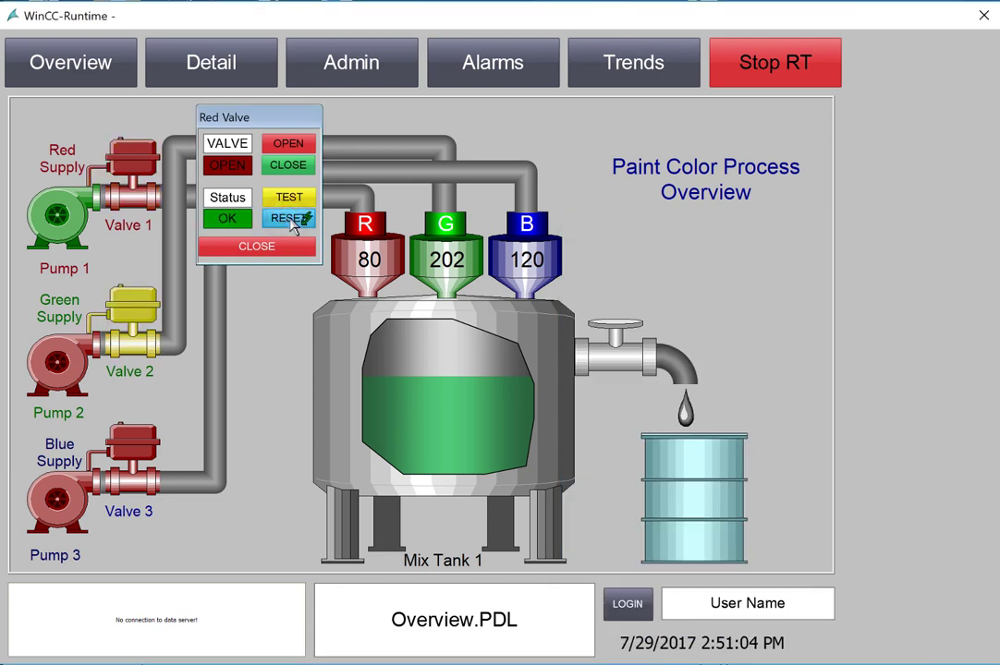
{"action": "left_click", "coordinate": [299, 168]}
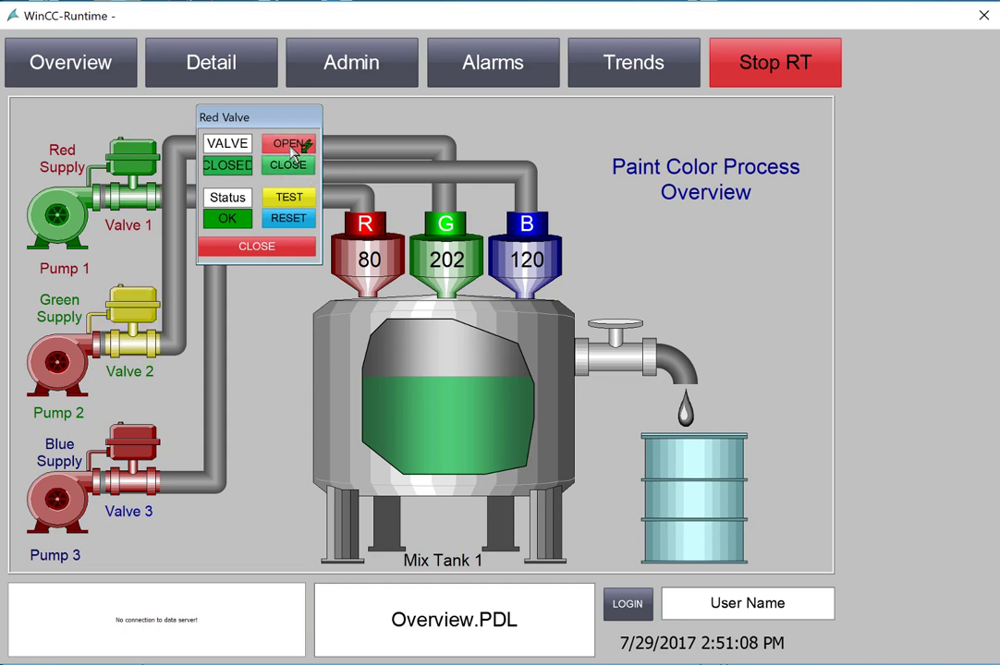
{"action": "left_click", "coordinate": [289, 145]}
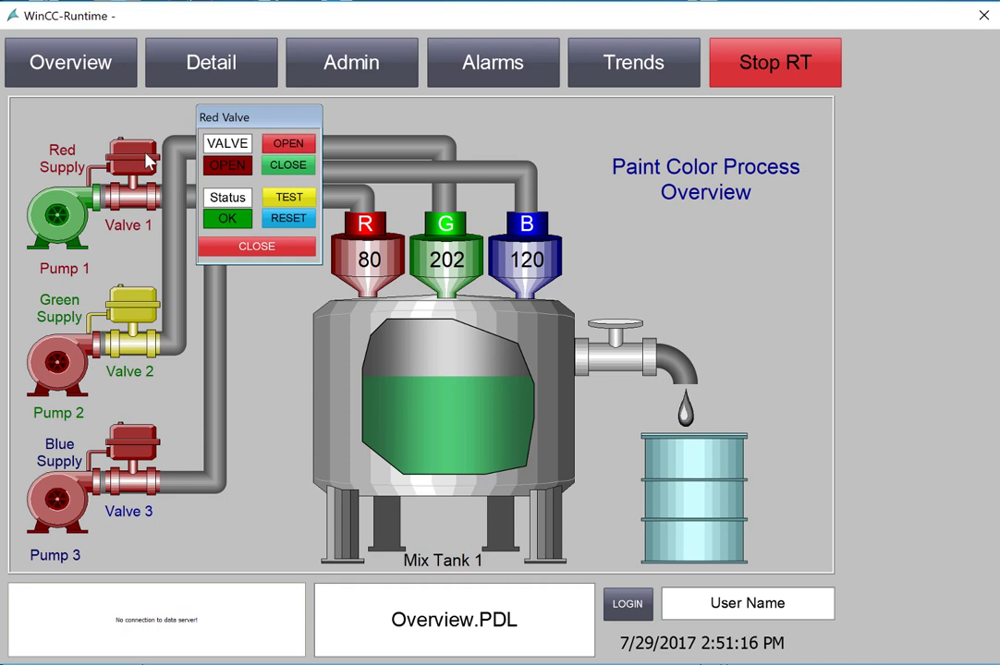
{"action": "left_click", "coordinate": [282, 201]}
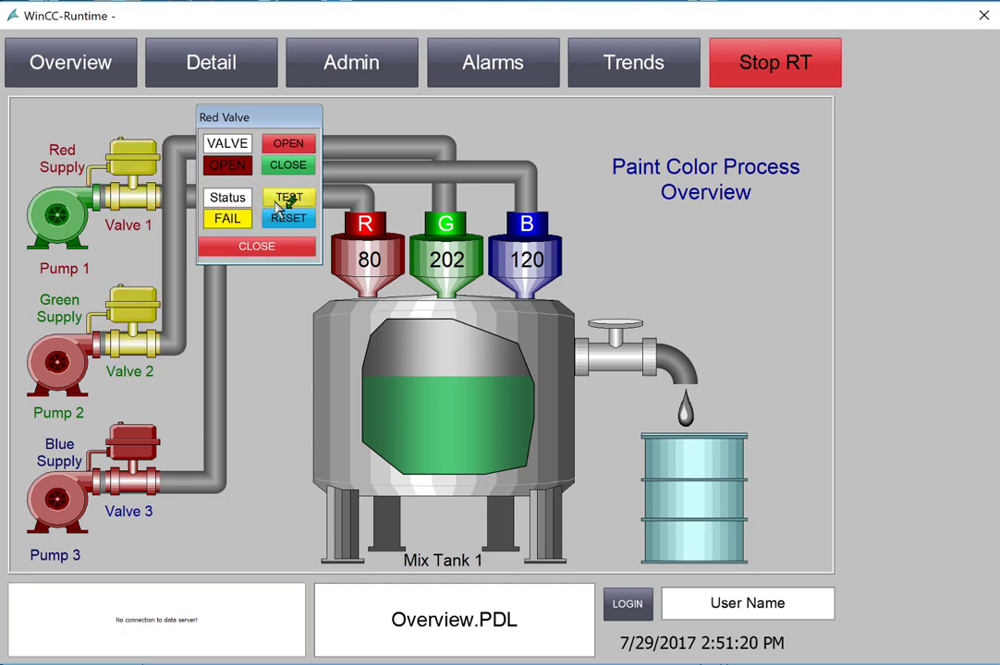
{"action": "left_click", "coordinate": [282, 225]}
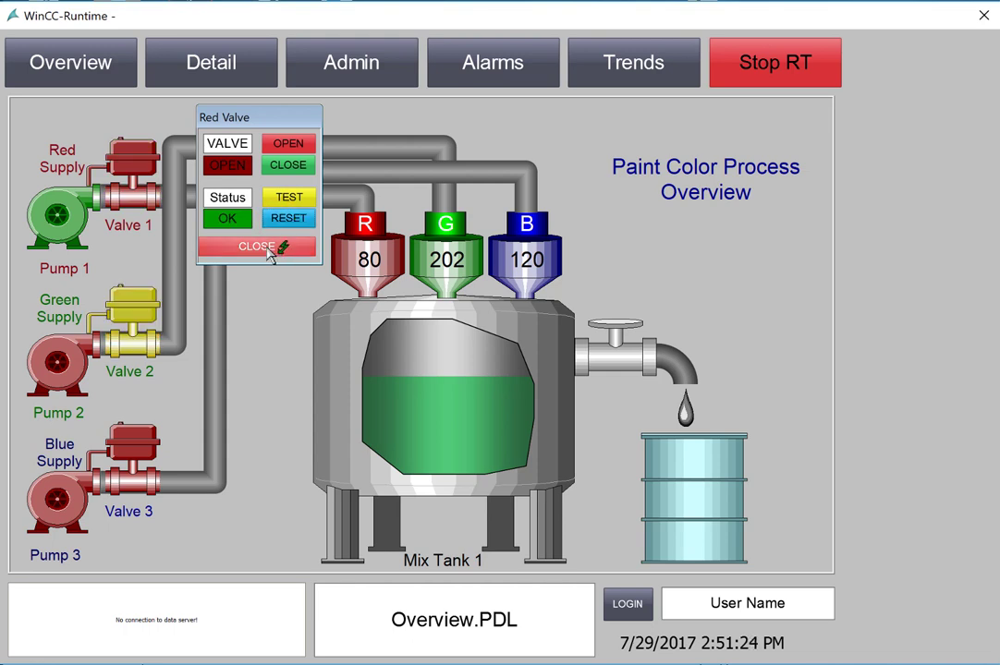
{"action": "left_click", "coordinate": [269, 249]}
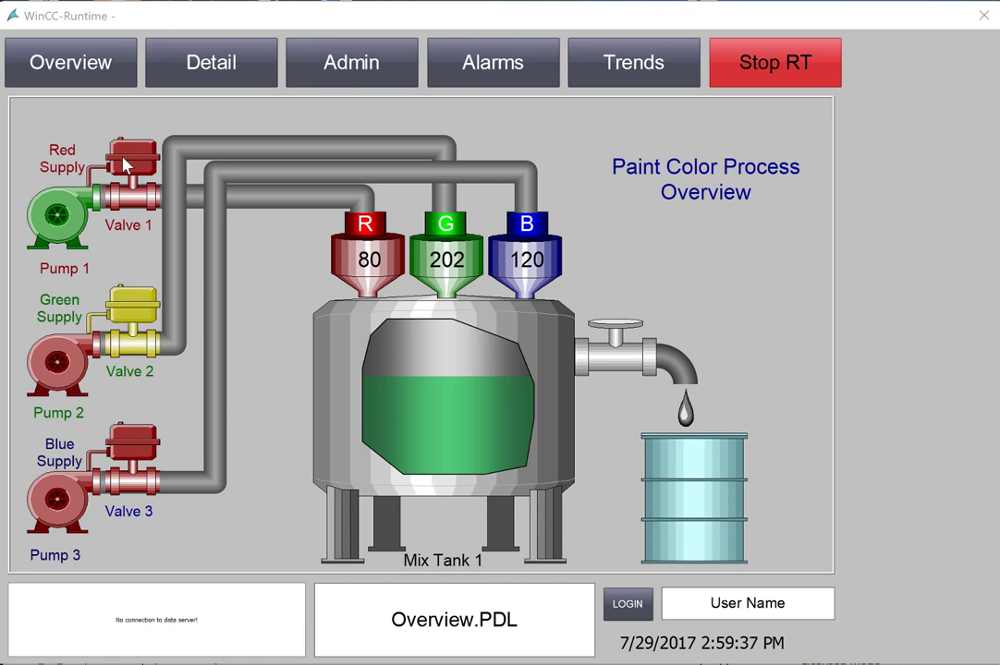
{"action": "key", "text": "alt+Tab"}
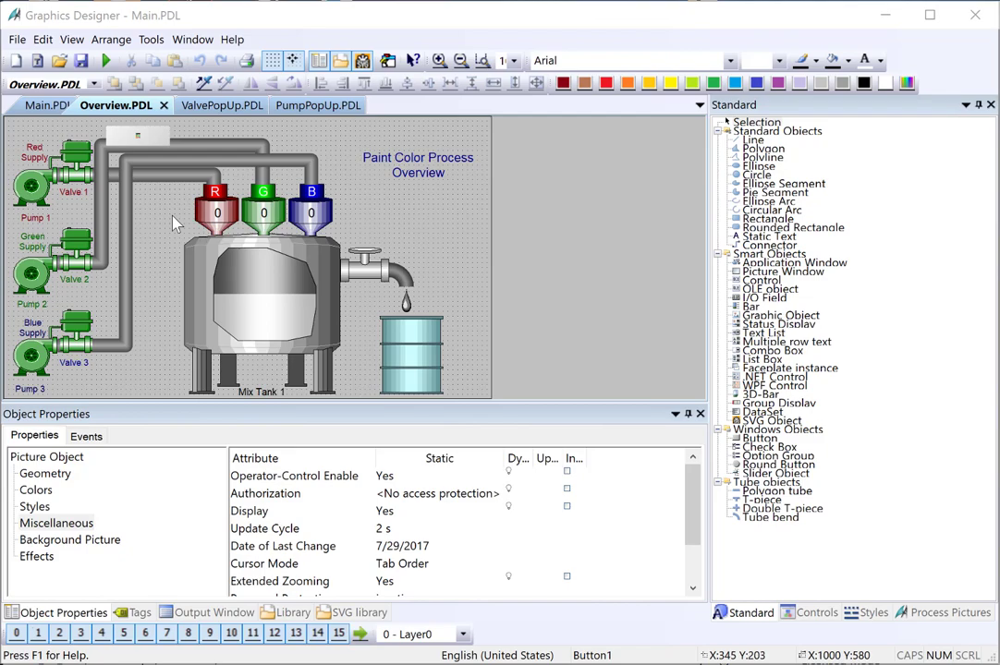
Set the object name of the picture window near Valve 1 to pwRedValveWindow
{"action": "left_click", "coordinate": [139, 135]}
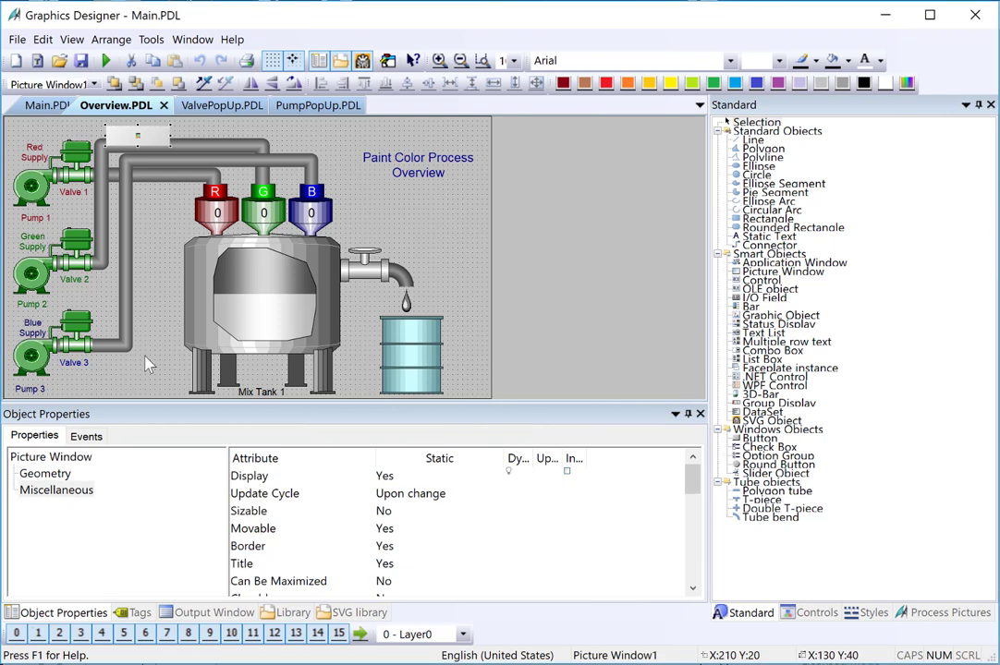
{"action": "left_click", "coordinate": [54, 458]}
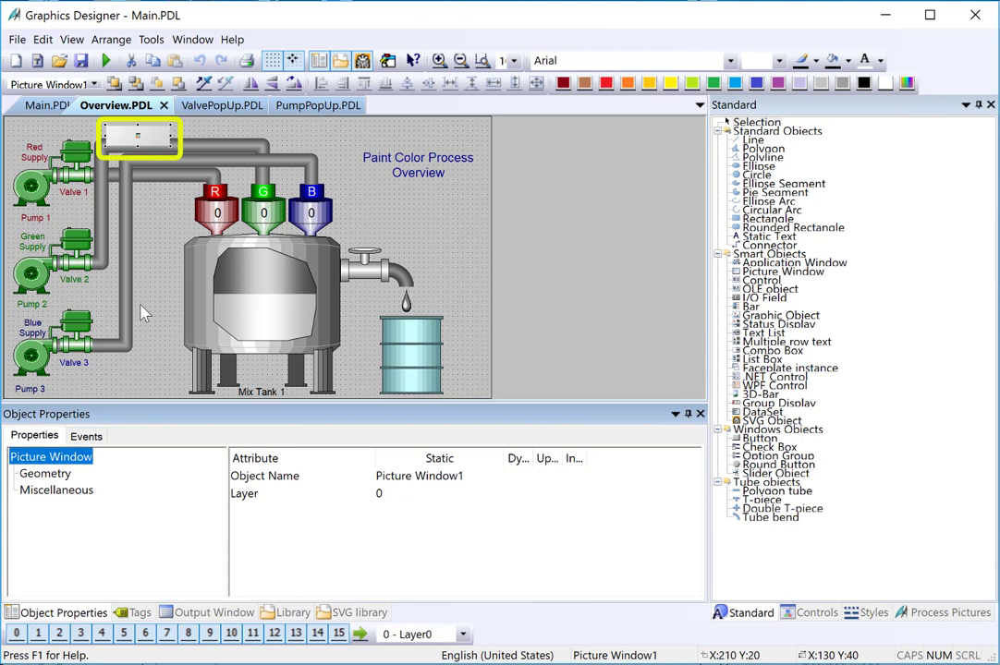
{"action": "double_click", "coordinate": [390, 482]}
{"action": "type", "text": "pw"}
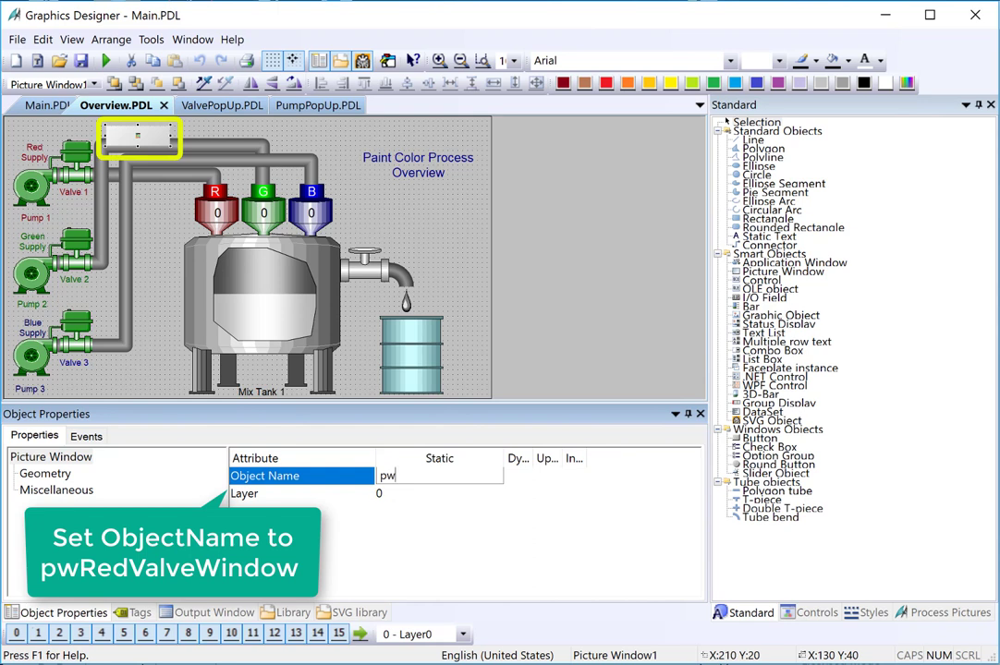
{"action": "type", "text": "RedValveWindow"}
{"action": "key", "text": "Return"}
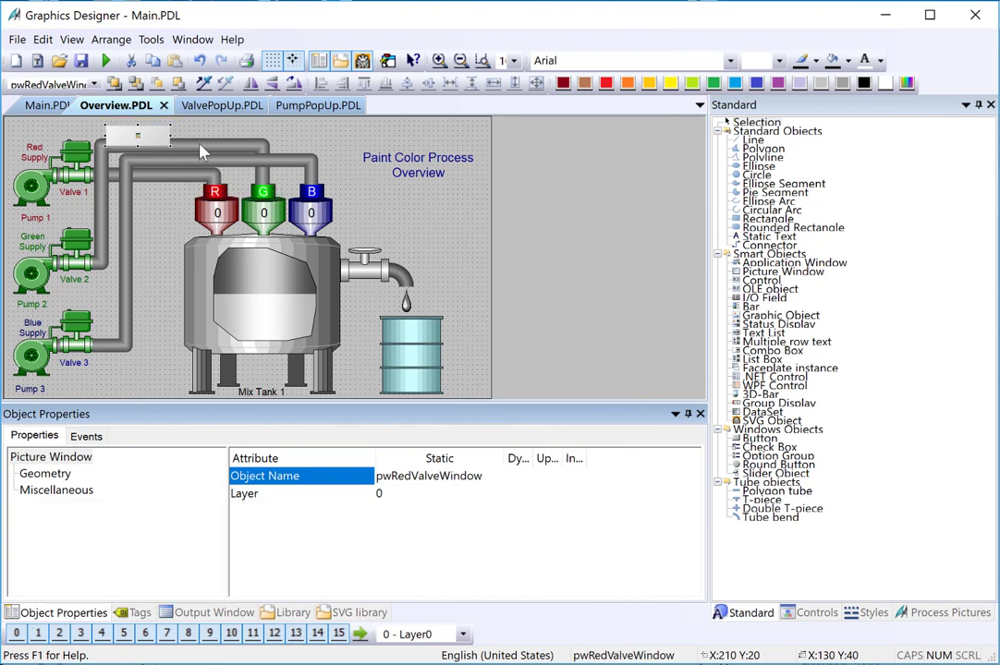
Inspect the OPEN and ON state texts in ValvePopUp.PDL and PumpPopUp.PDL, save, and return to Overview.PDL
{"action": "left_click", "coordinate": [204, 105]}
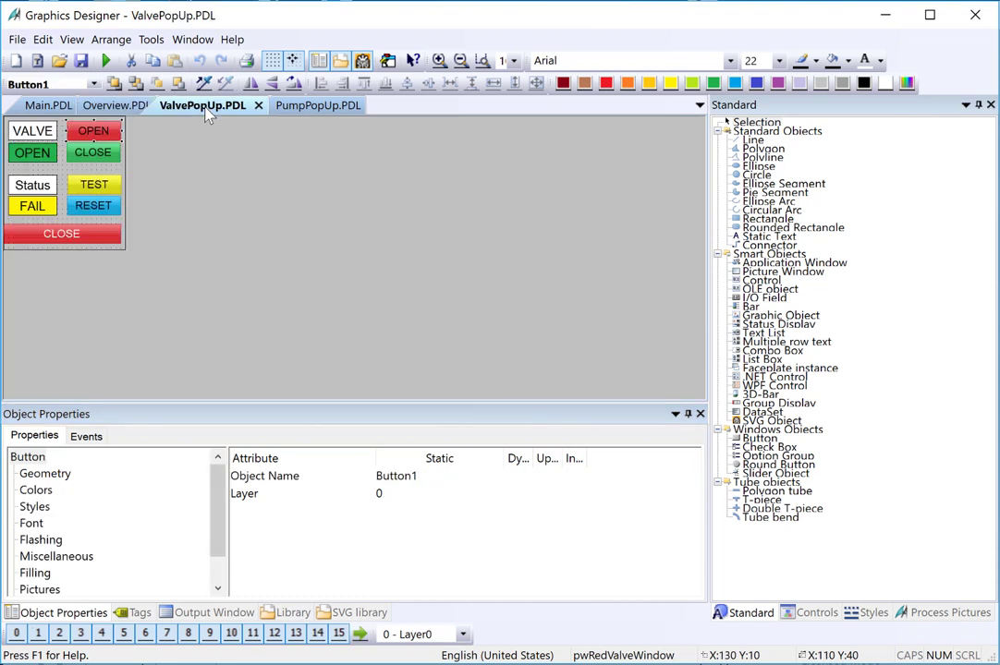
{"action": "left_click", "coordinate": [30, 154]}
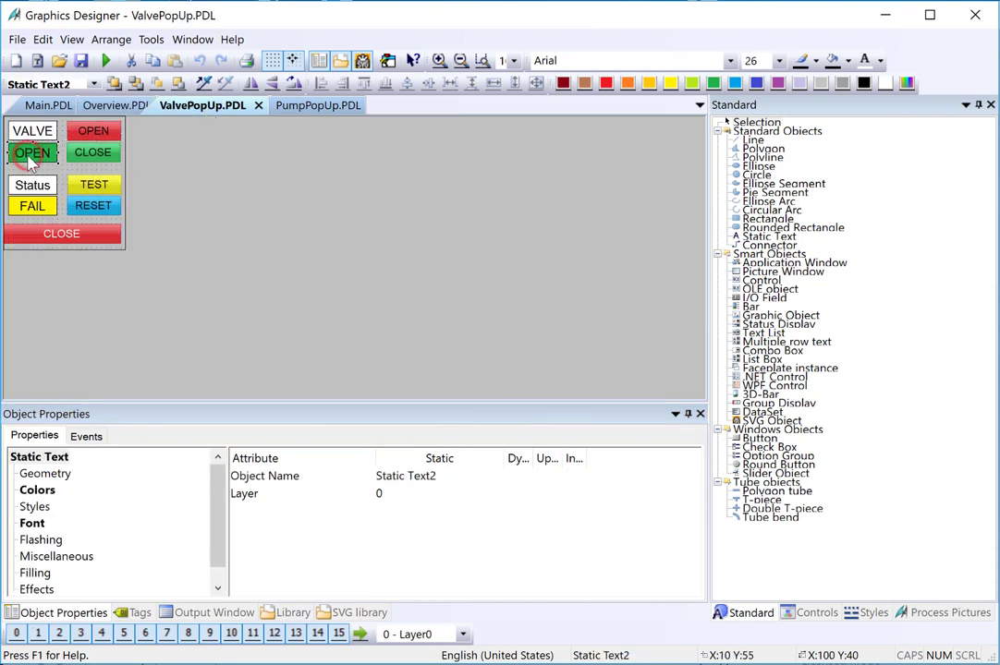
{"action": "left_click", "coordinate": [292, 125]}
{"action": "left_click", "coordinate": [308, 102]}
{"action": "left_click", "coordinate": [32, 152]}
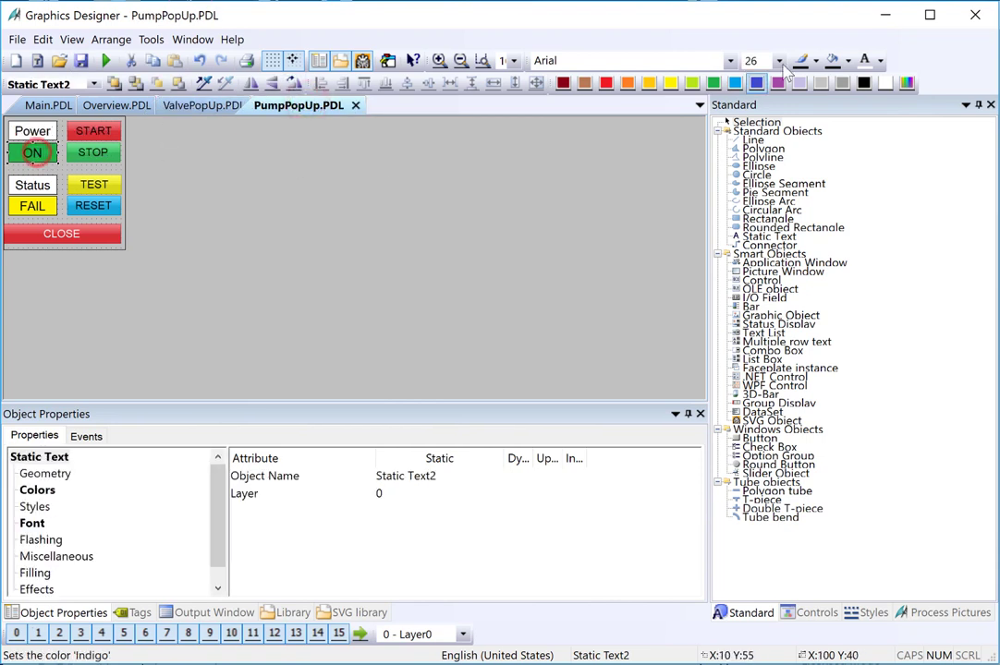
{"action": "left_click", "coordinate": [81, 60]}
{"action": "key", "text": "ctrl+Tab"}
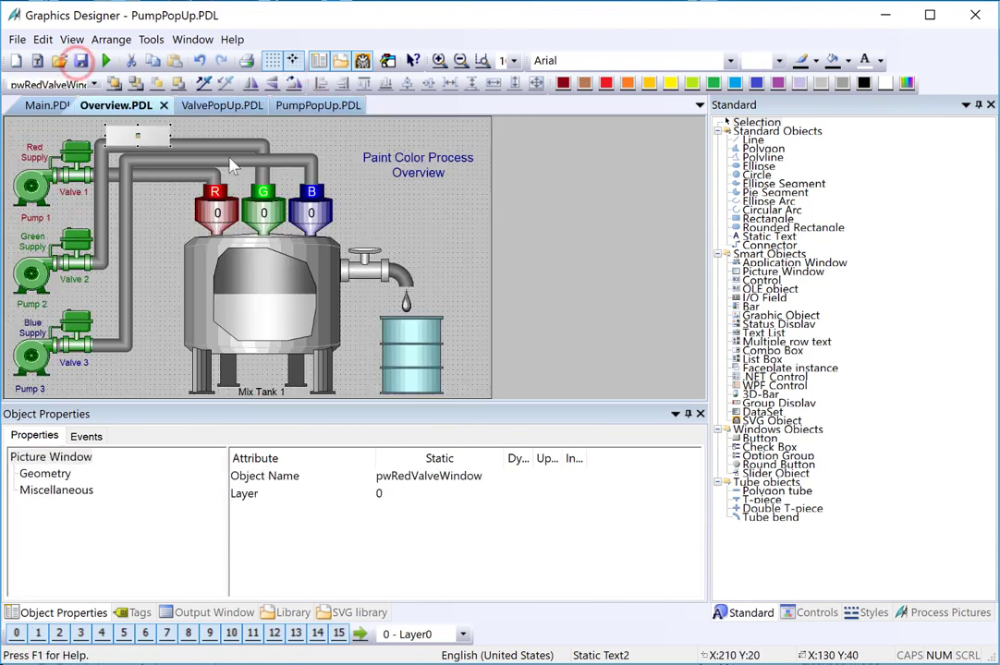
Add a direct connection to Valve 1's OnClick event that writes constant 1 to the Display property of pwRedValveWindow
{"action": "left_click", "coordinate": [78, 164]}
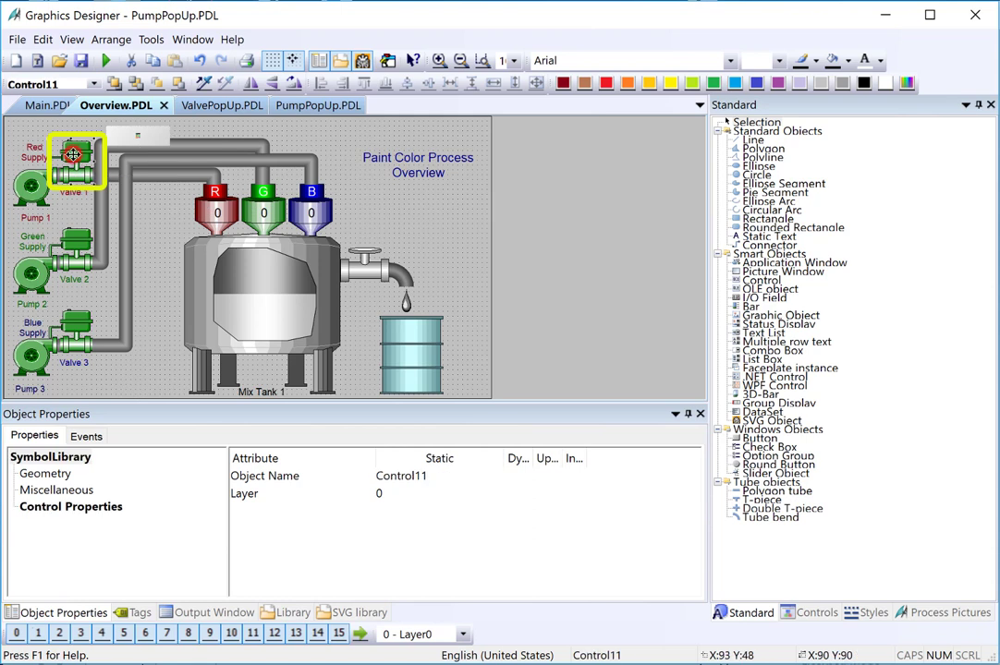
{"action": "left_click", "coordinate": [86, 436]}
{"action": "left_click", "coordinate": [42, 492]}
{"action": "right_click", "coordinate": [256, 479]}
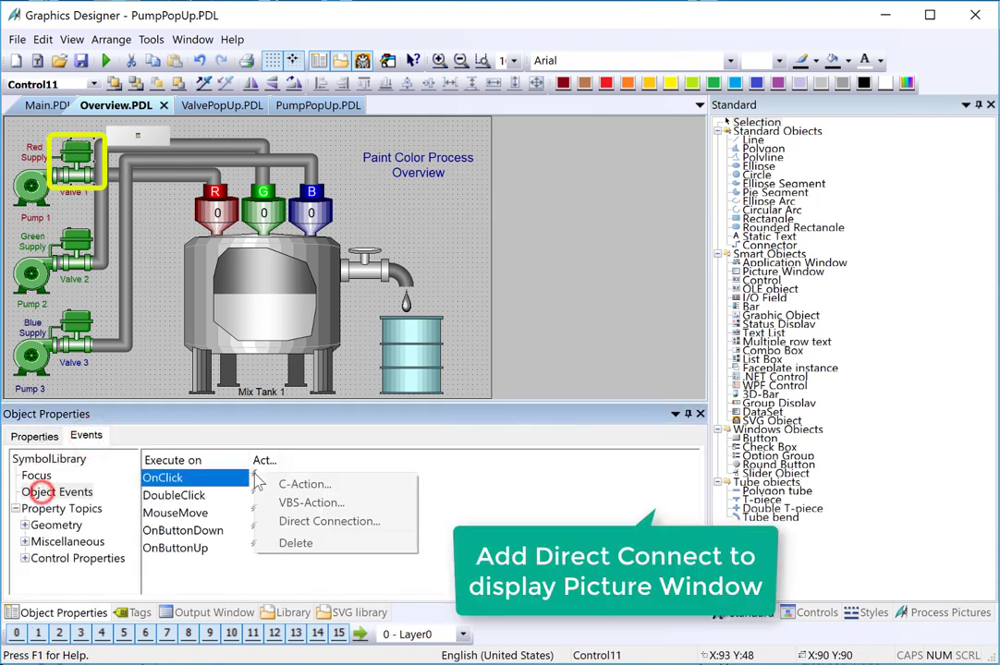
{"action": "left_click", "coordinate": [291, 520]}
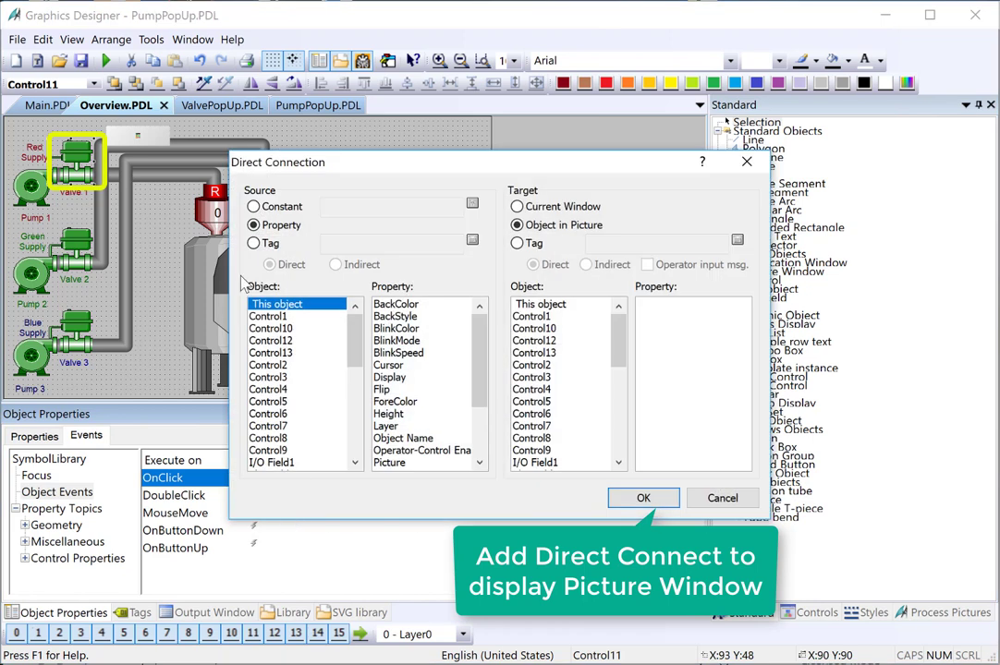
{"action": "left_click", "coordinate": [263, 207]}
{"action": "type", "text": "1"}
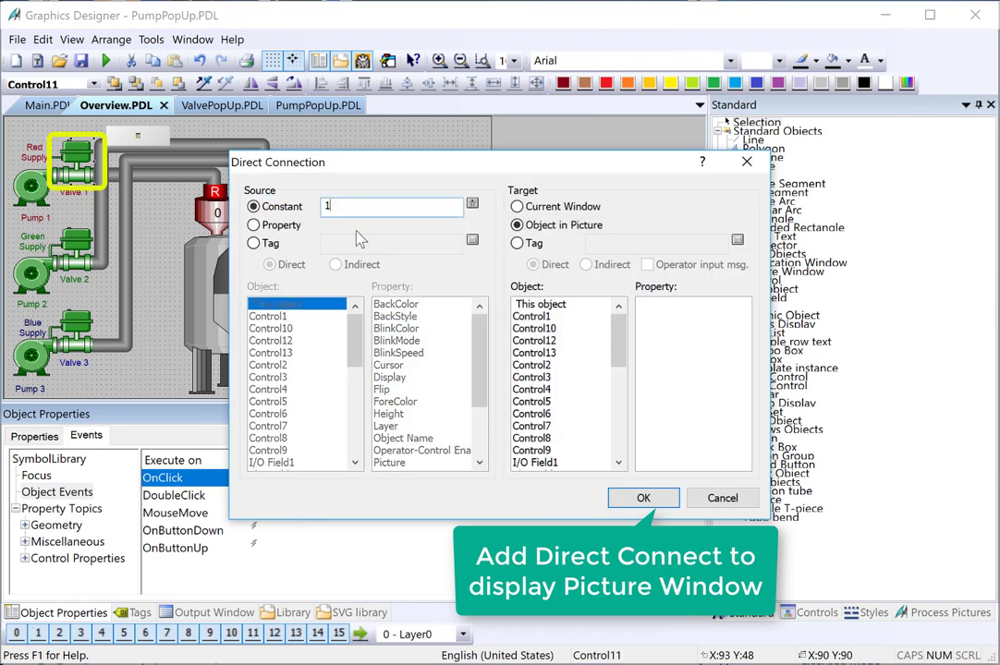
{"action": "left_click_drag", "start_coordinate": [618, 349], "coordinate": [622, 420]}
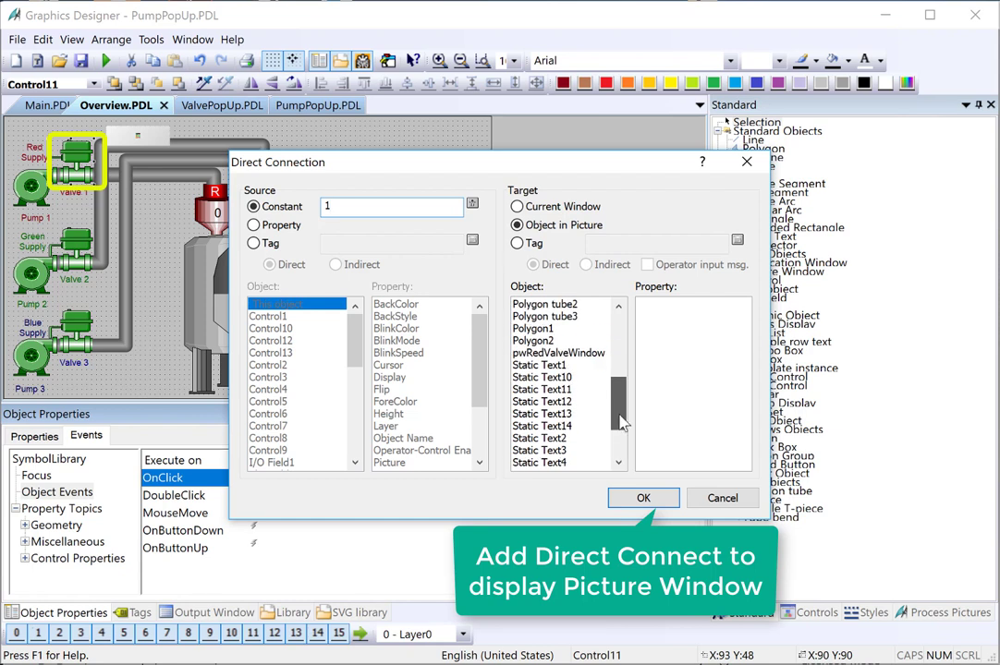
{"action": "left_click", "coordinate": [571, 354]}
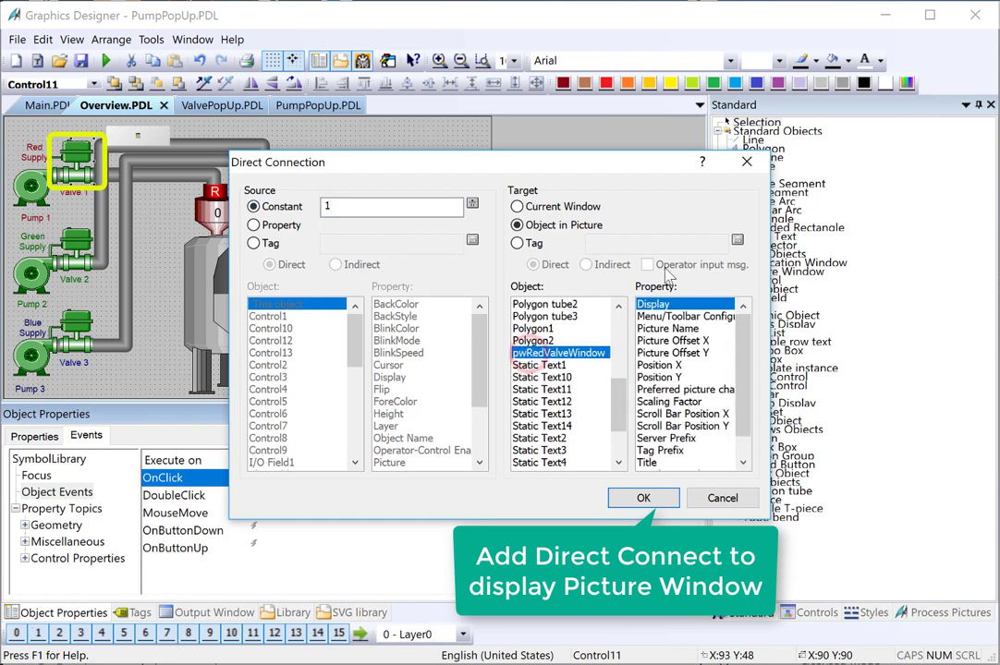
{"action": "left_click", "coordinate": [641, 499]}
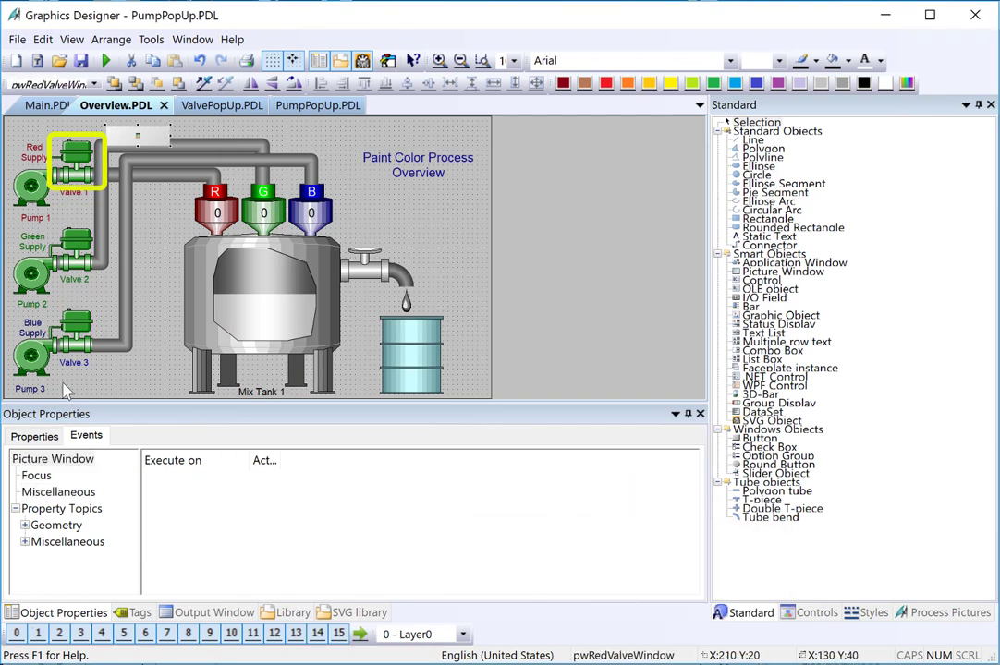
Set the Display attribute of pwRedValveWindow to No
{"action": "left_click", "coordinate": [34, 435]}
{"action": "left_click", "coordinate": [61, 492]}
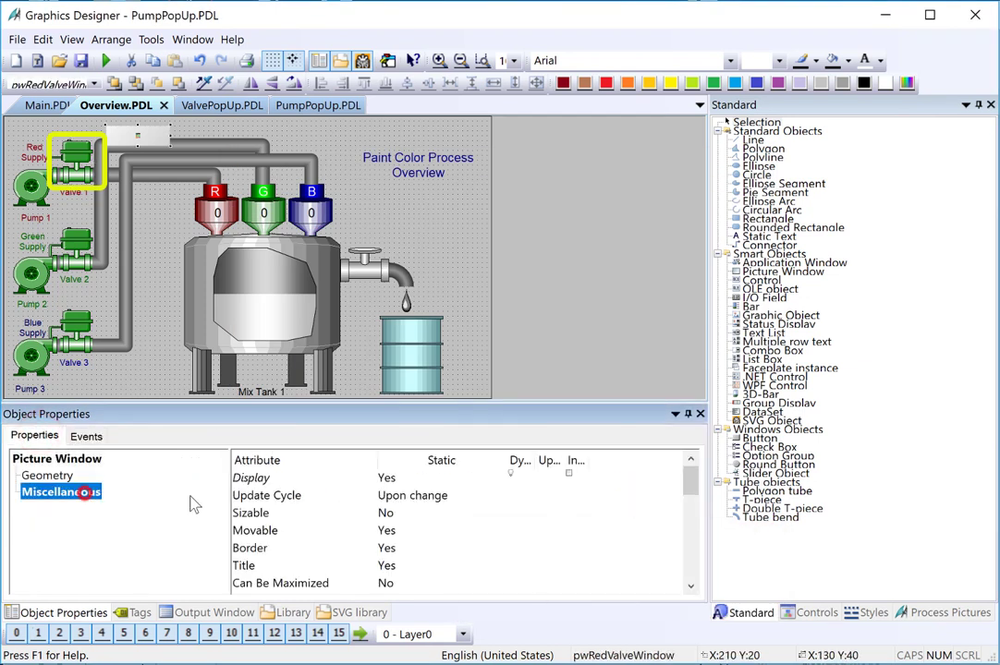
{"action": "double_click", "coordinate": [386, 478]}
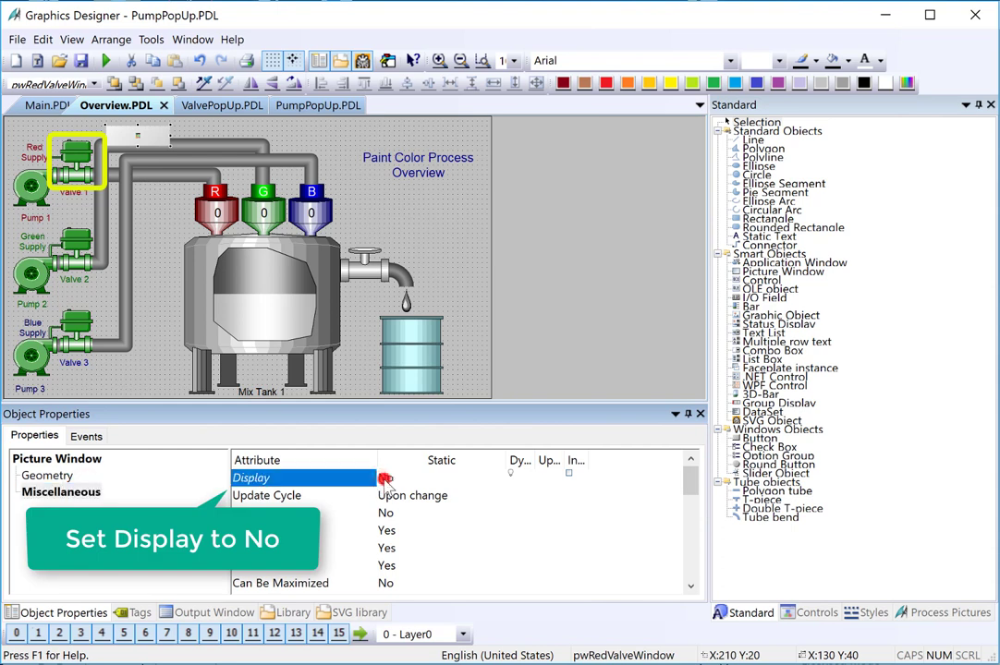
{"action": "left_click", "coordinate": [248, 496]}
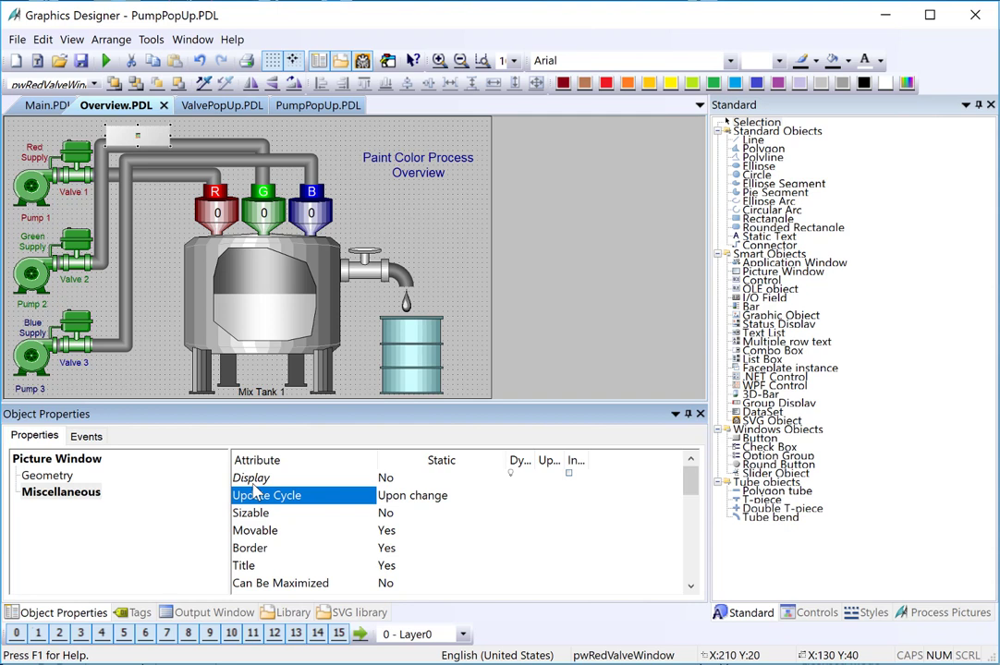
{"action": "left_click", "coordinate": [245, 478]}
Duplicate the red valve picture window twice and place the copies beside Valve 2 and Valve 3
{"action": "right_click", "coordinate": [120, 140]}
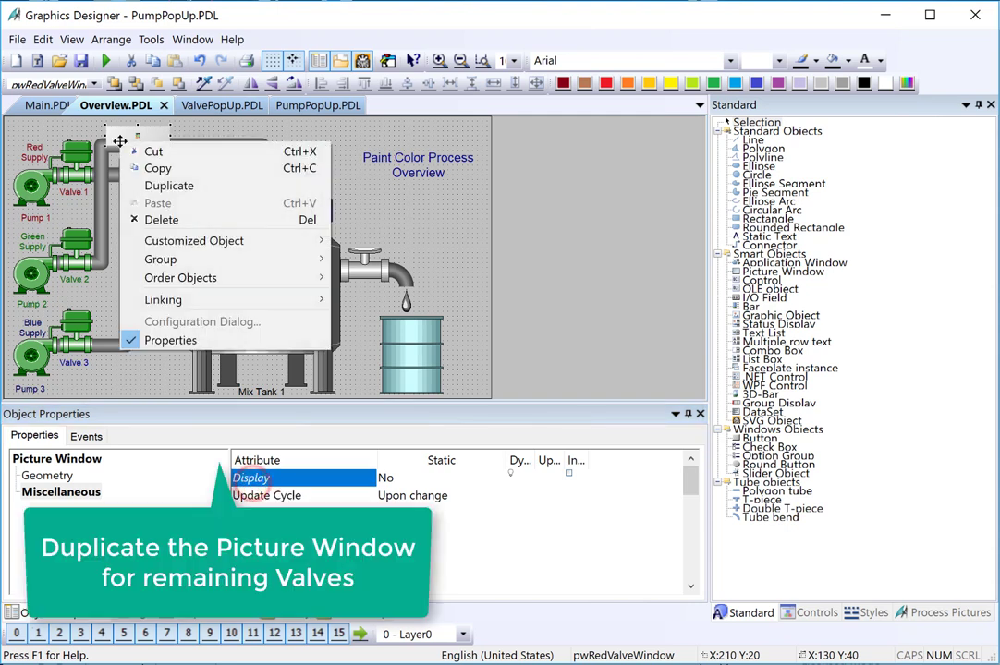
{"action": "left_click", "coordinate": [137, 185]}
{"action": "left_click_drag", "start_coordinate": [139, 153], "coordinate": [123, 324]}
{"action": "right_click", "coordinate": [143, 240]}
{"action": "left_click", "coordinate": [159, 280]}
Replace Red with Green in the linked texts of the picture window beside Valve 2, covering its Tag Prefix and Title
{"action": "right_click", "coordinate": [120, 240]}
{"action": "mouse_move", "coordinate": [148, 397]}
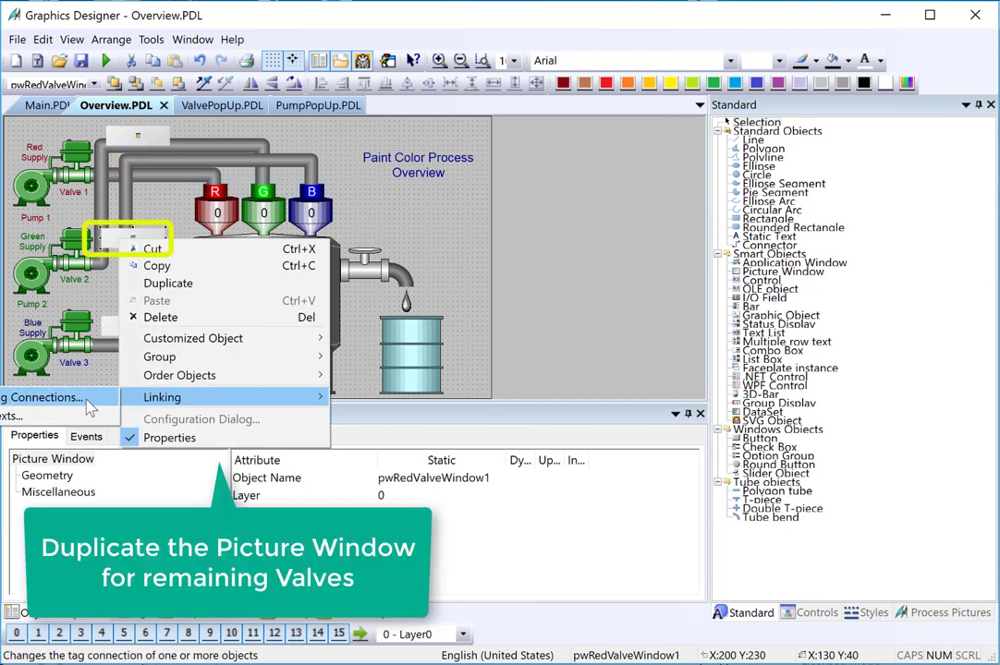
{"action": "left_click", "coordinate": [80, 417]}
{"action": "type", "text": "Red"}
{"action": "left_click", "coordinate": [375, 460]}
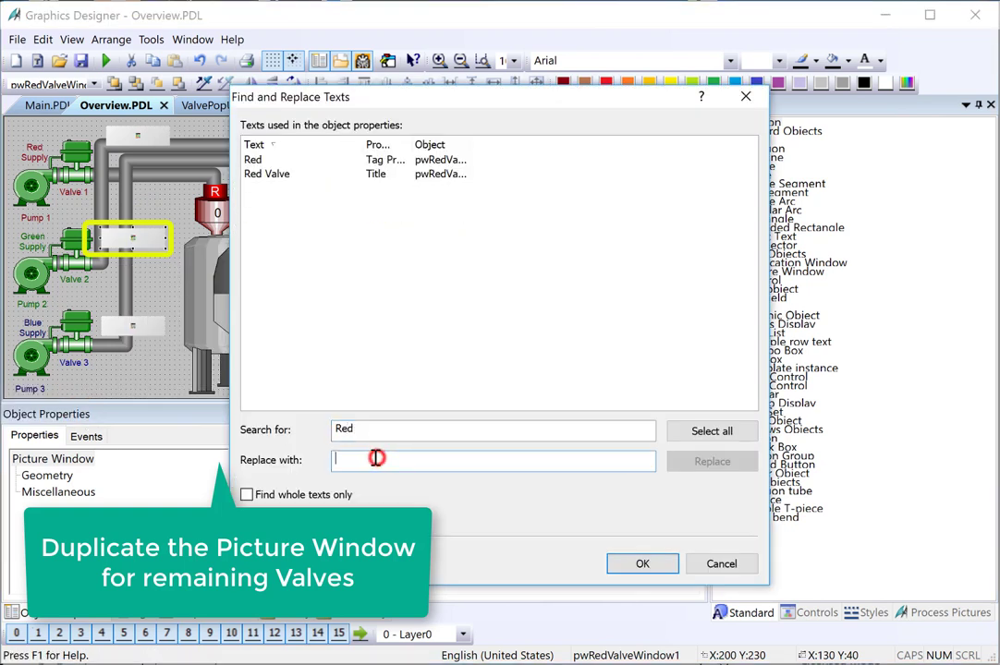
{"action": "type", "text": "Green"}
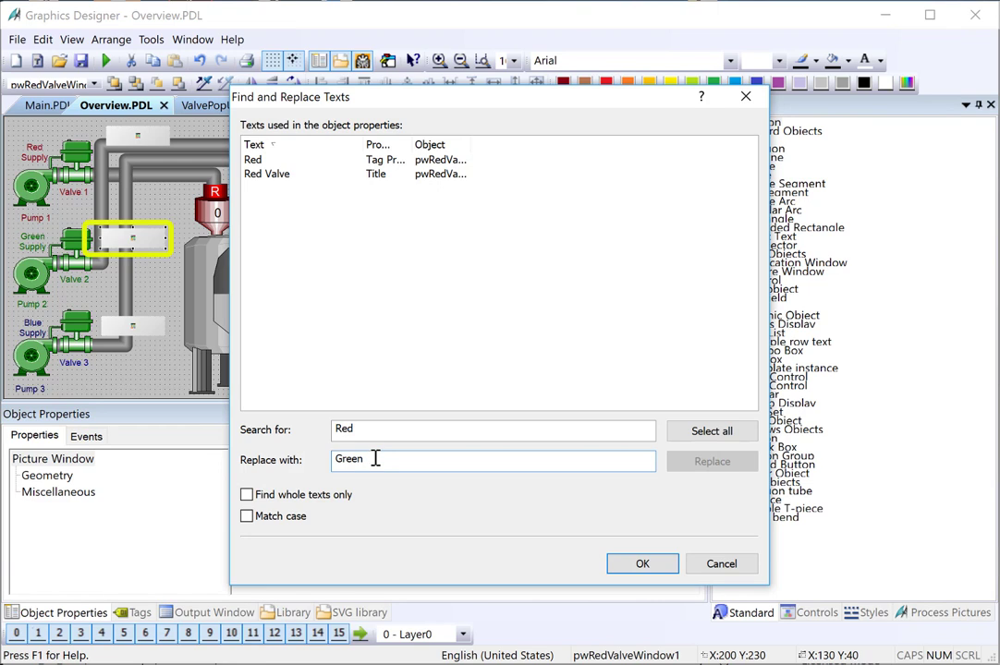
{"action": "left_click", "coordinate": [711, 430]}
{"action": "left_click", "coordinate": [711, 461]}
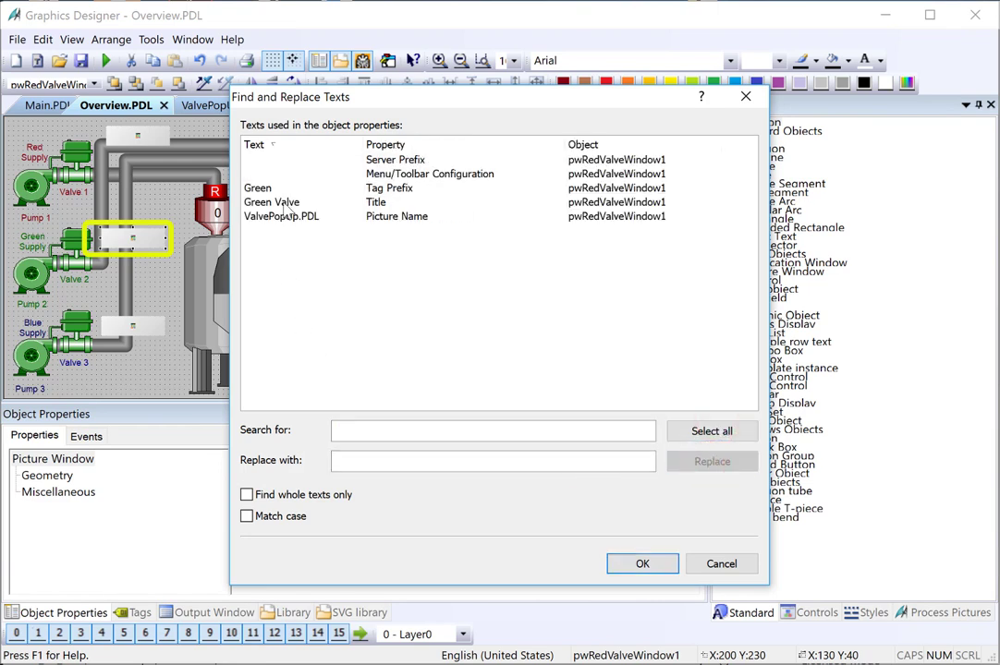
{"action": "left_click", "coordinate": [254, 190]}
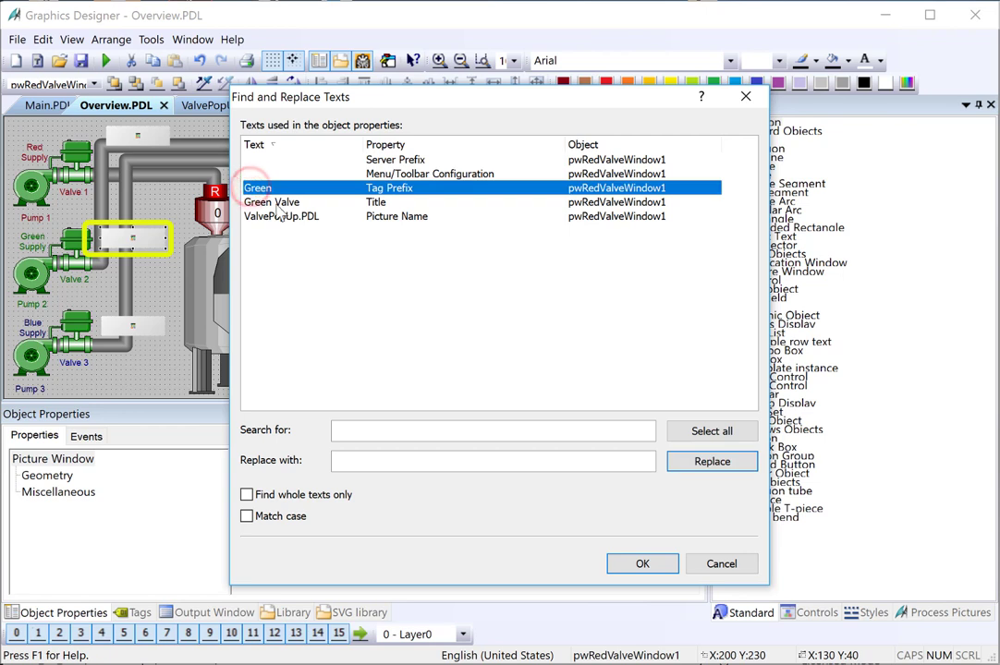
{"action": "left_click", "coordinate": [276, 203]}
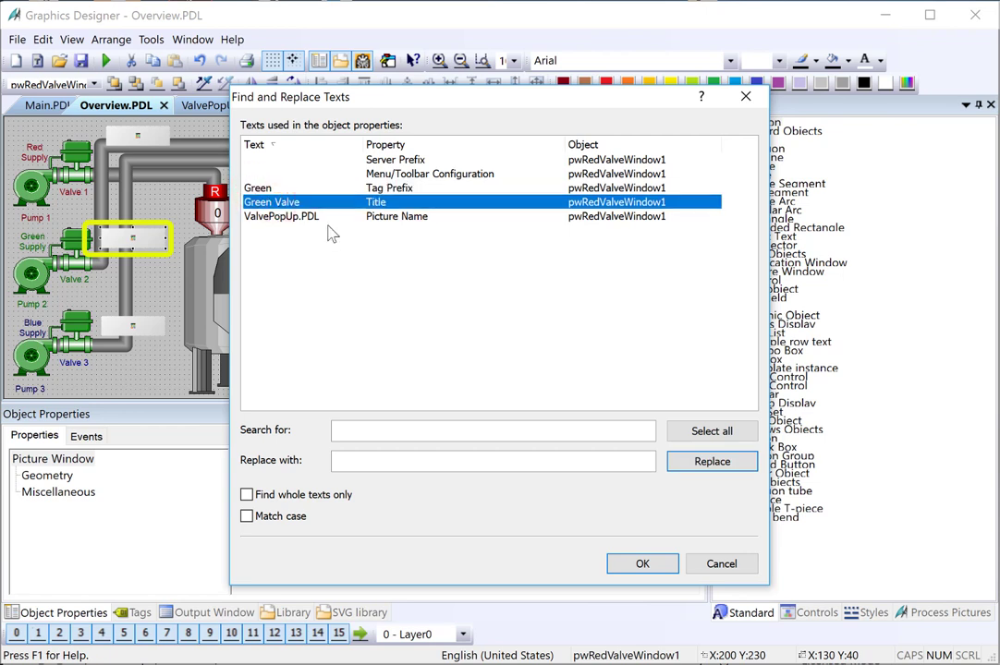
{"action": "left_click", "coordinate": [664, 563]}
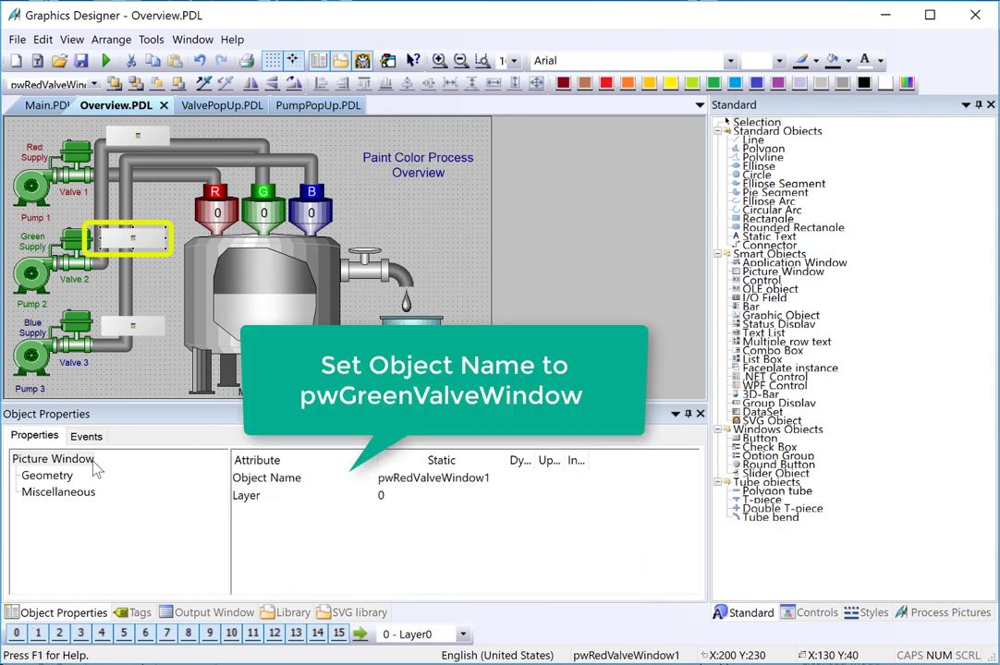
Rename the picture window beside Valve 2 as pwGreenValveWindow
{"action": "double_click", "coordinate": [292, 479]}
{"action": "left_click", "coordinate": [339, 543]}
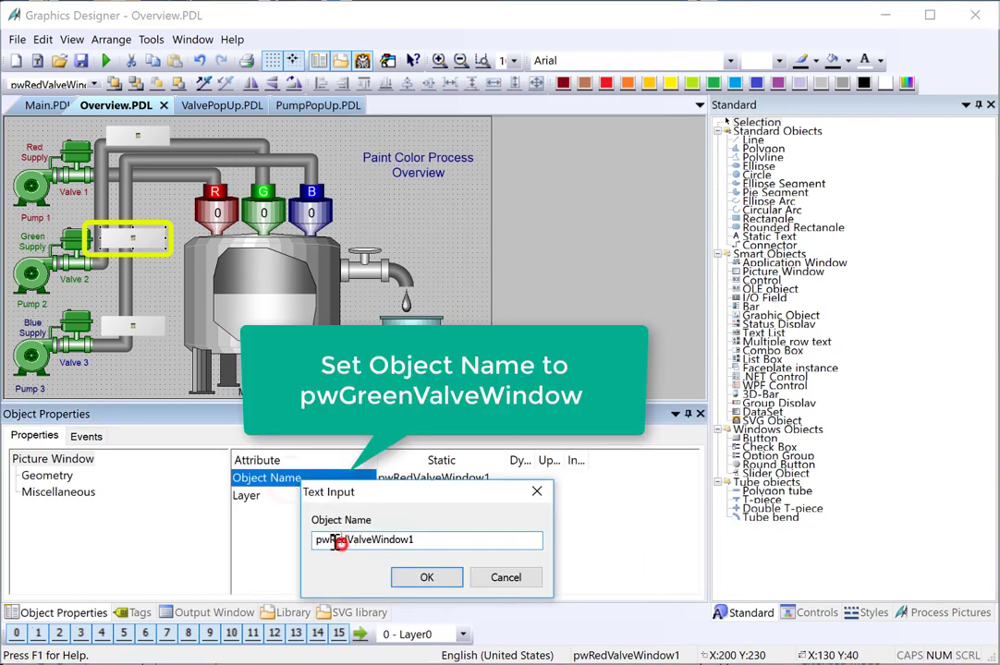
{"action": "left_click_drag", "start_coordinate": [329, 543], "coordinate": [349, 540]}
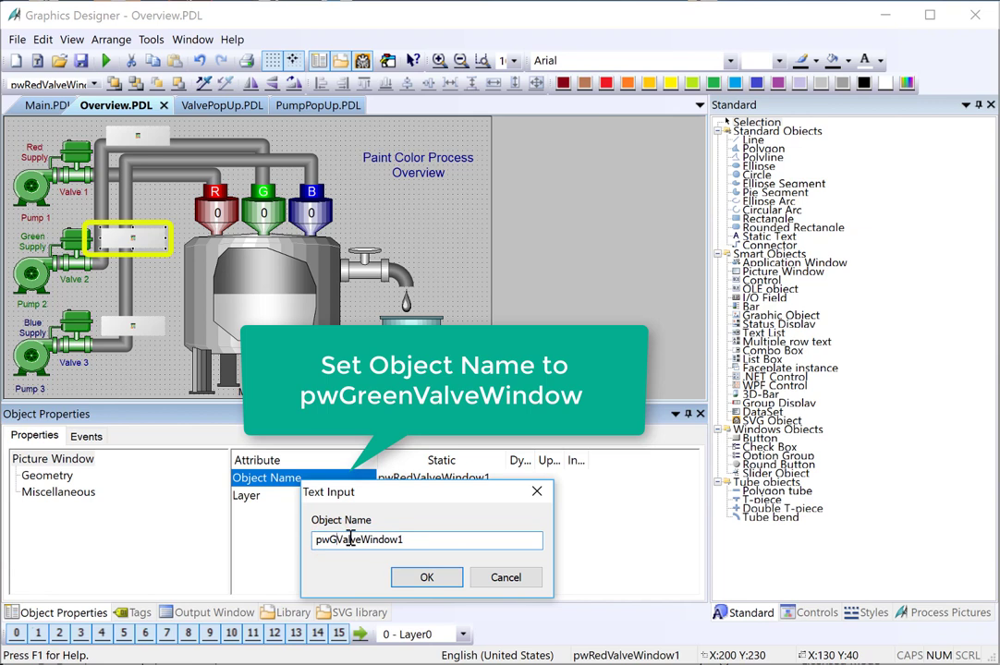
{"action": "key", "text": "BackSpace"}
{"action": "left_click", "coordinate": [425, 578]}
Replace Red with Blue in the linked texts of the picture window beside Valve 3, covering its Tag Prefix and Title
{"action": "left_click", "coordinate": [141, 328]}
{"action": "right_click", "coordinate": [142, 326]}
{"action": "mouse_move", "coordinate": [209, 481]}
{"action": "left_click", "coordinate": [109, 497]}
{"action": "left_click", "coordinate": [355, 434]}
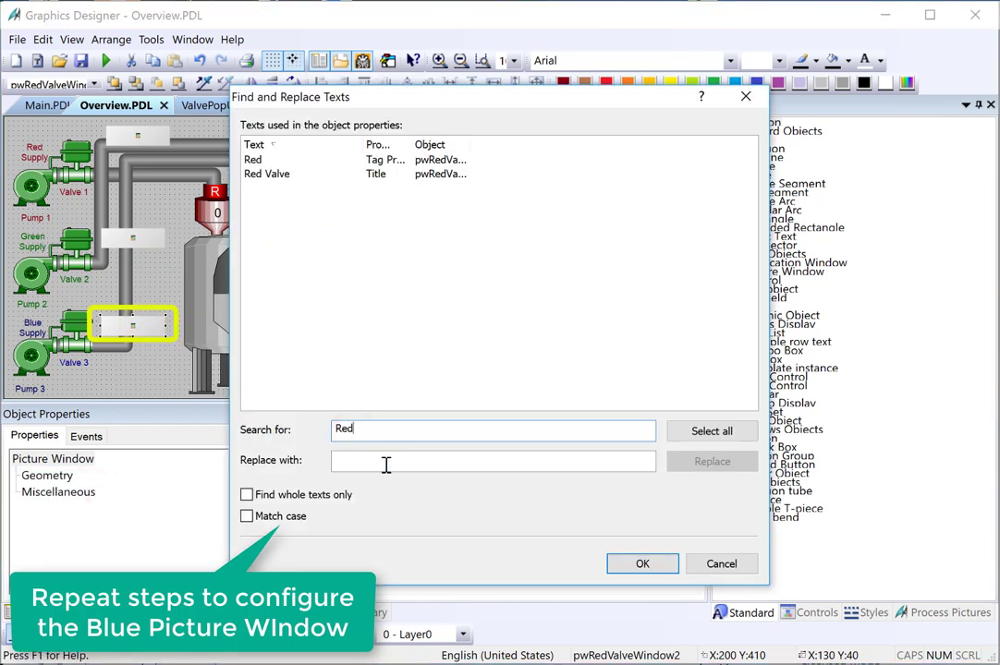
{"action": "type", "text": "Blue"}
{"action": "left_click", "coordinate": [692, 432]}
{"action": "left_click", "coordinate": [693, 461]}
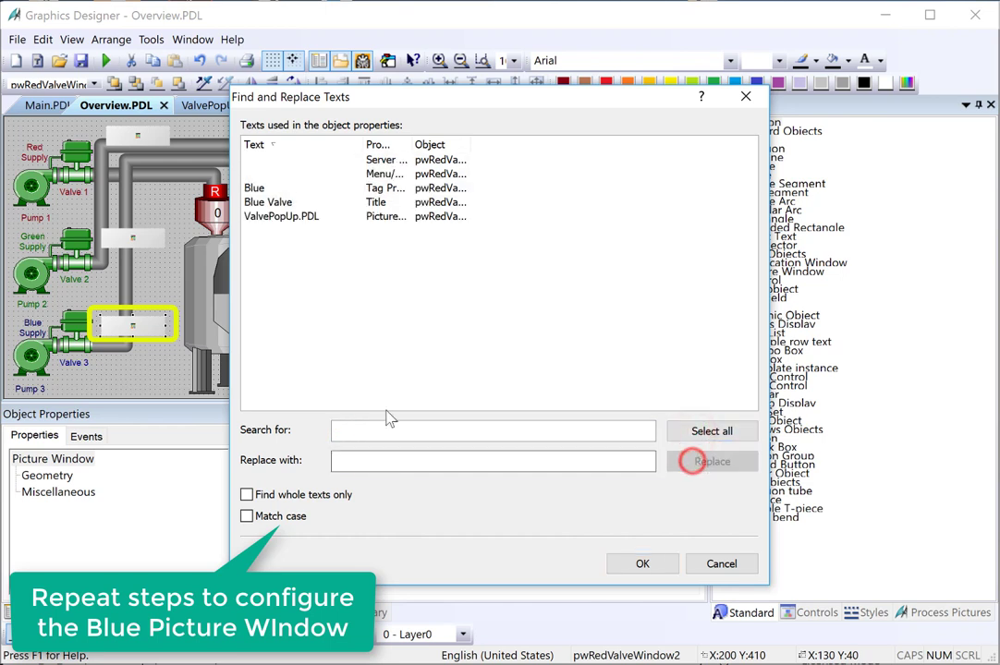
{"action": "left_click", "coordinate": [644, 565]}
Rename the picture window beside Valve 3 as pwBlueValveWindow and save Overview.PDL
{"action": "double_click", "coordinate": [267, 479]}
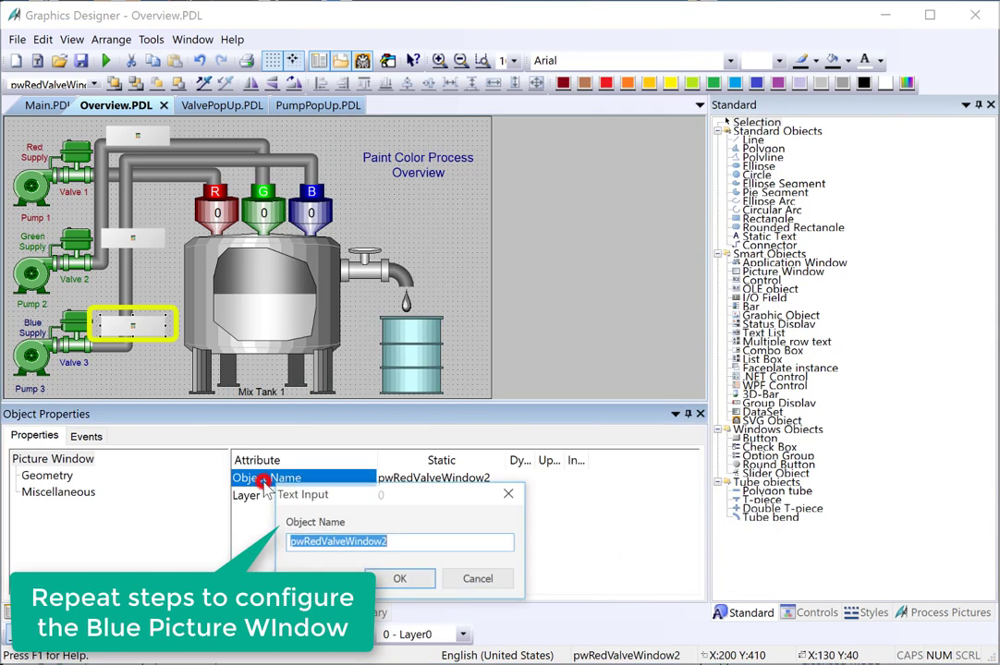
{"action": "left_click_drag", "start_coordinate": [301, 543], "coordinate": [319, 545]}
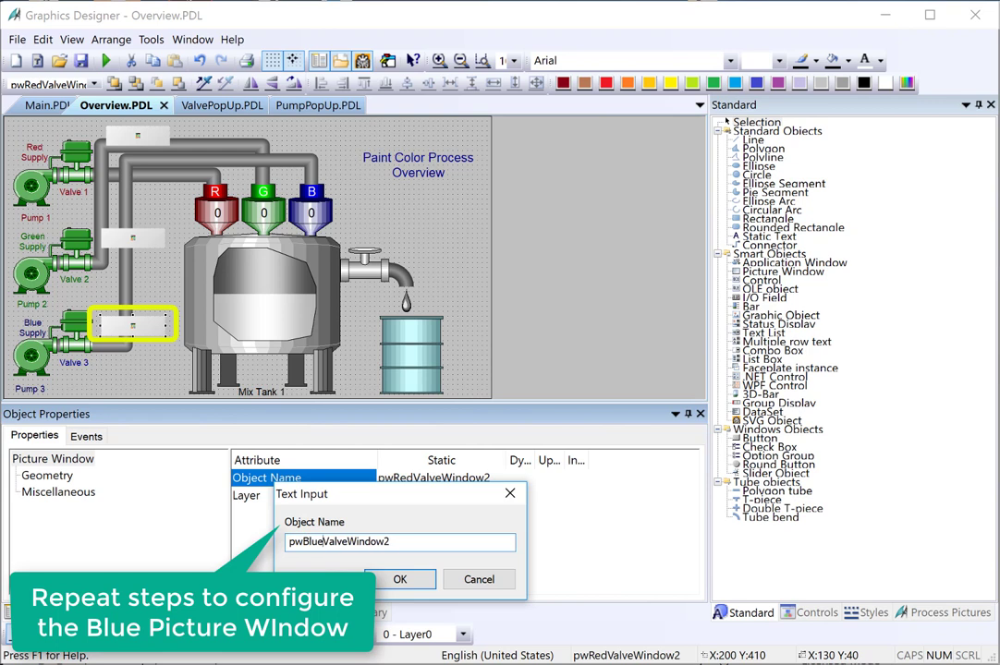
{"action": "key", "text": "End"}
{"action": "key", "text": "BackSpace"}
{"action": "left_click", "coordinate": [400, 579]}
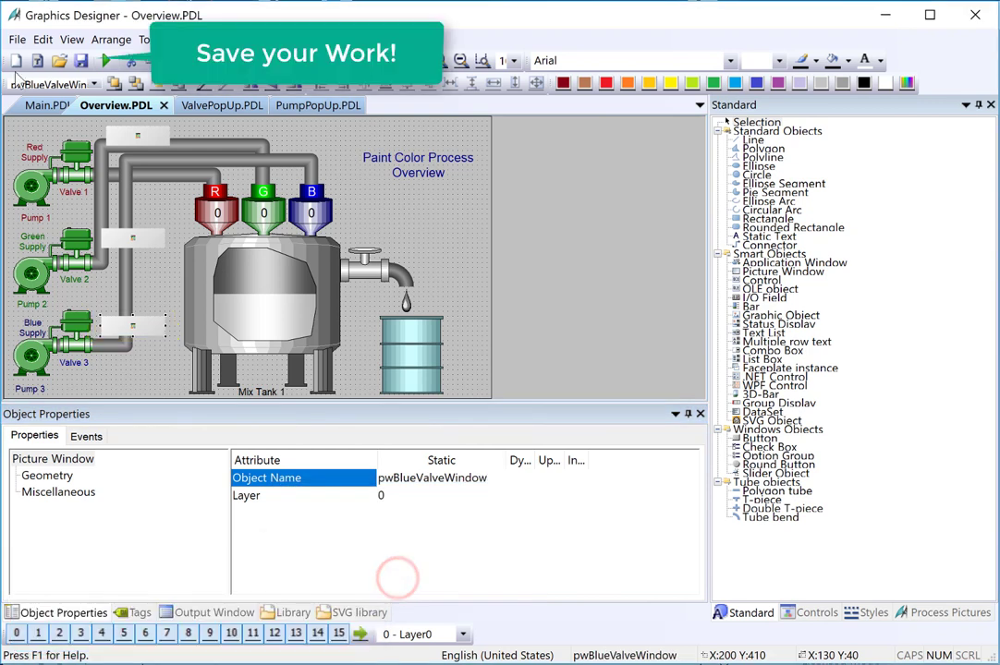
{"action": "left_click", "coordinate": [81, 61]}
Add a direct connection to Valve 2's OnClick event that writes constant 1 to the Display property of pwGreenValveWindow
{"action": "left_click", "coordinate": [129, 236]}
{"action": "left_click", "coordinate": [82, 243]}
{"action": "left_click", "coordinate": [86, 436]}
{"action": "left_click", "coordinate": [57, 492]}
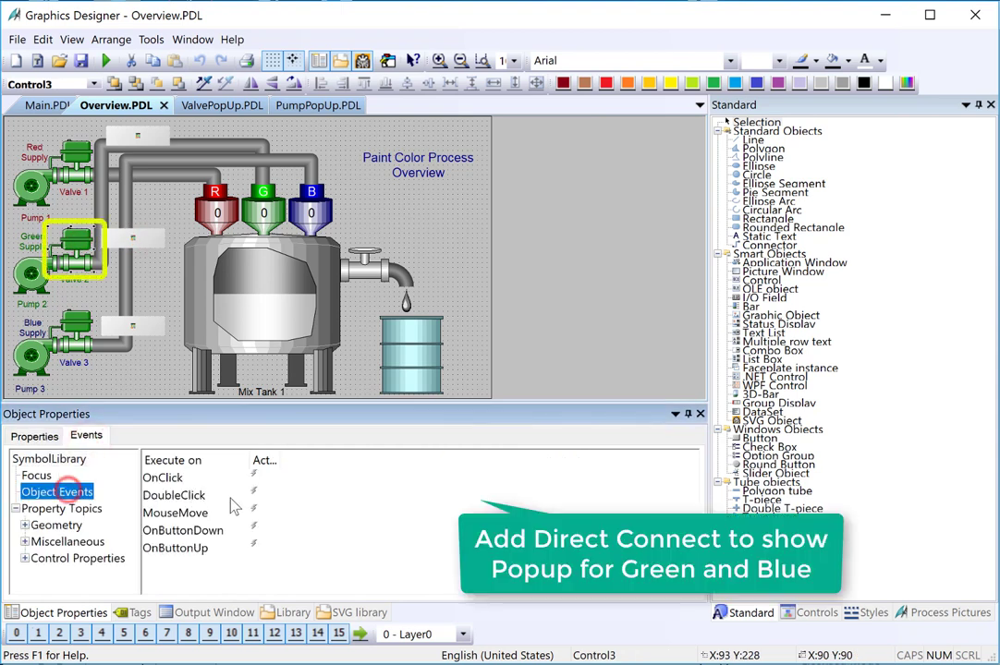
{"action": "right_click", "coordinate": [255, 478]}
{"action": "left_click", "coordinate": [305, 526]}
{"action": "left_click", "coordinate": [280, 206]}
{"action": "left_click_drag", "start_coordinate": [619, 349], "coordinate": [619, 421]}
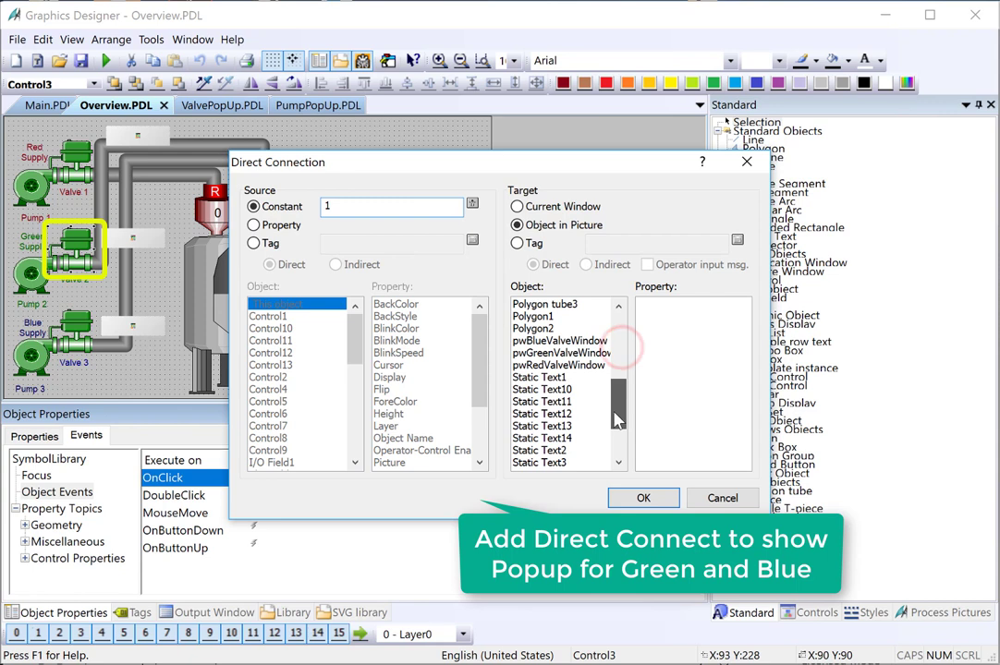
{"action": "left_click", "coordinate": [552, 355]}
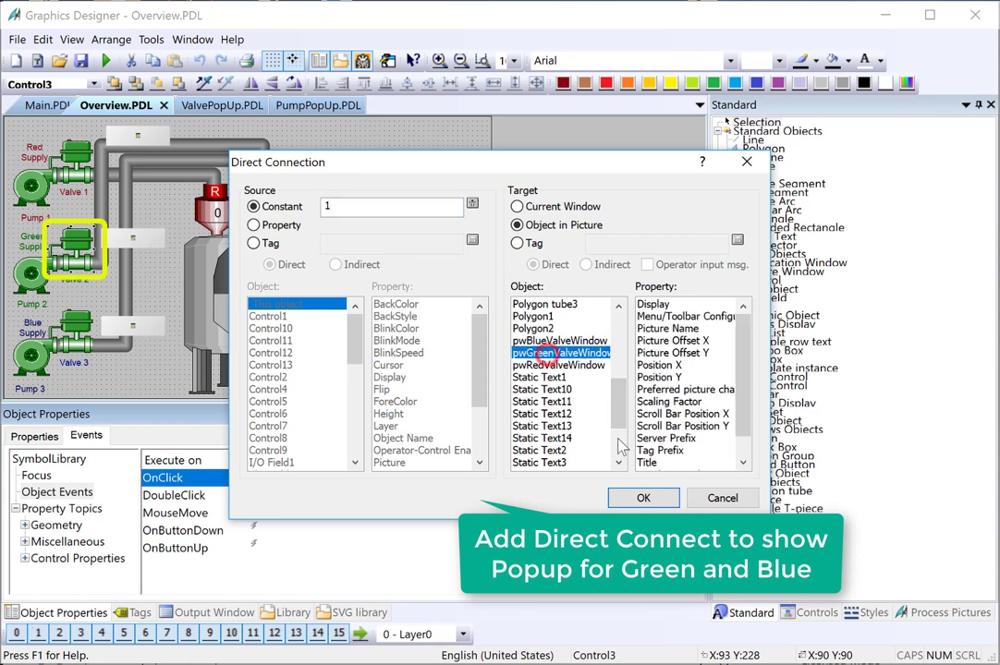
{"action": "left_click", "coordinate": [644, 306]}
{"action": "left_click", "coordinate": [641, 498]}
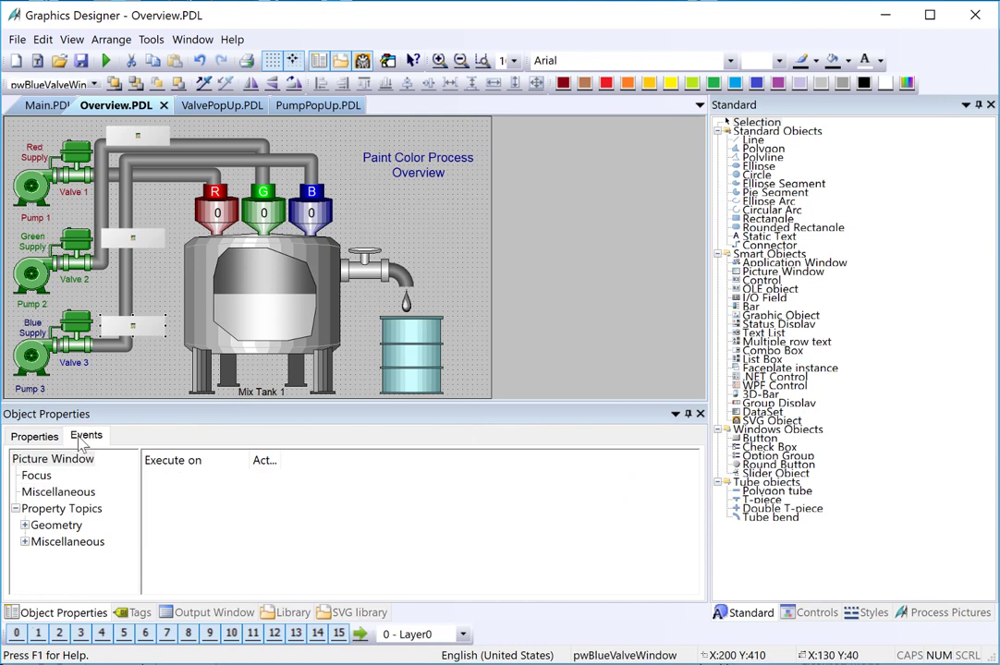
Add a direct connection to Valve 3's OnClick event writing constant 1 to the Display property of pwBlueValveWindow, and save Overview.PDL
{"action": "left_click", "coordinate": [76, 328]}
{"action": "left_click", "coordinate": [46, 492]}
{"action": "right_click", "coordinate": [254, 477]}
{"action": "left_click", "coordinate": [314, 521]}
{"action": "left_click", "coordinate": [273, 206]}
{"action": "scroll", "coordinate": [619, 355], "scroll_direction": "down", "scroll_amount": 6}
{"action": "left_click", "coordinate": [559, 353]}
{"action": "left_click", "coordinate": [653, 303]}
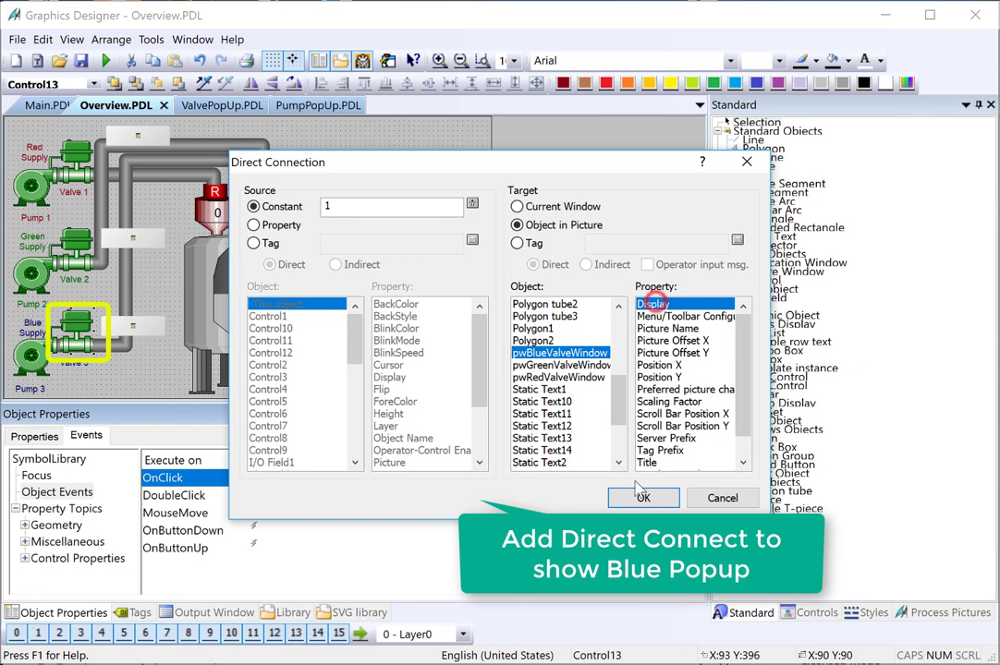
{"action": "left_click", "coordinate": [643, 498]}
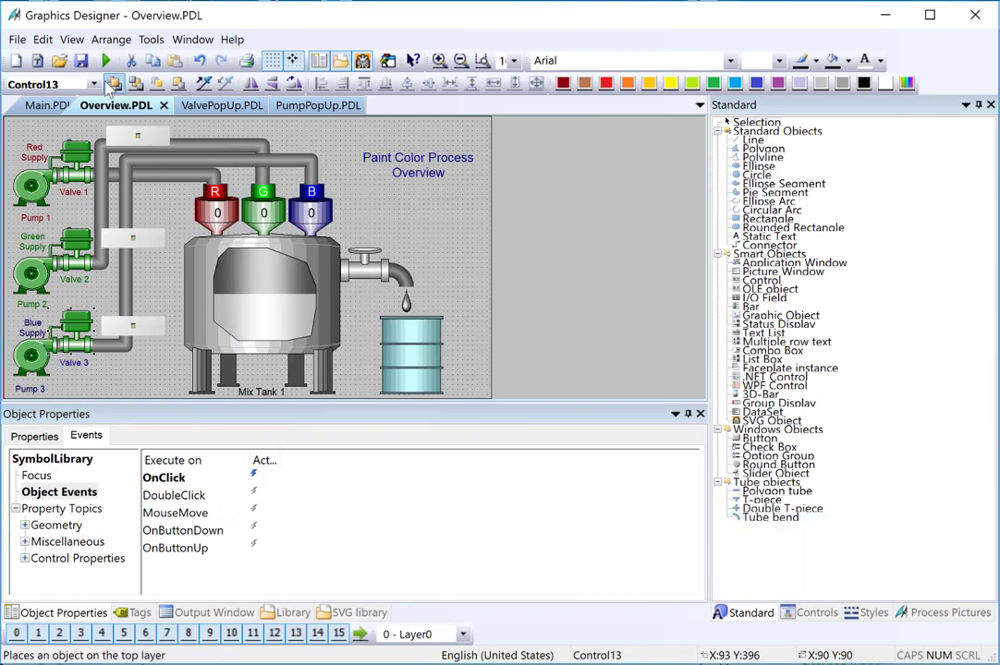
{"action": "left_click", "coordinate": [82, 61]}
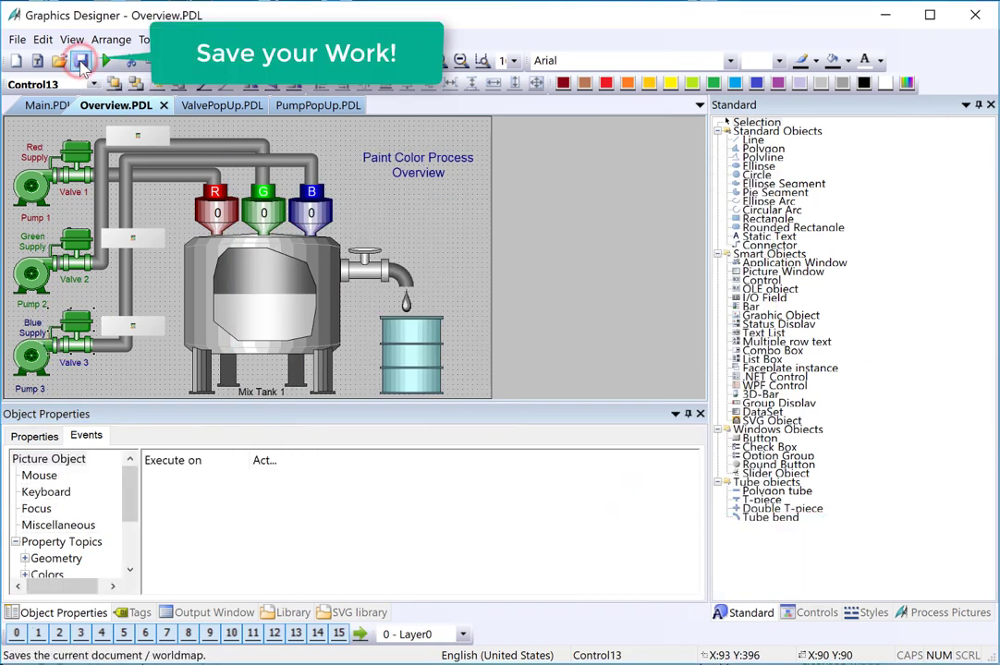
Duplicate pwRedValveWindow, place the copy over Pump 1 at X 40, Y 150, and rename it pwRedPumpWindow
{"action": "left_click", "coordinate": [129, 135]}
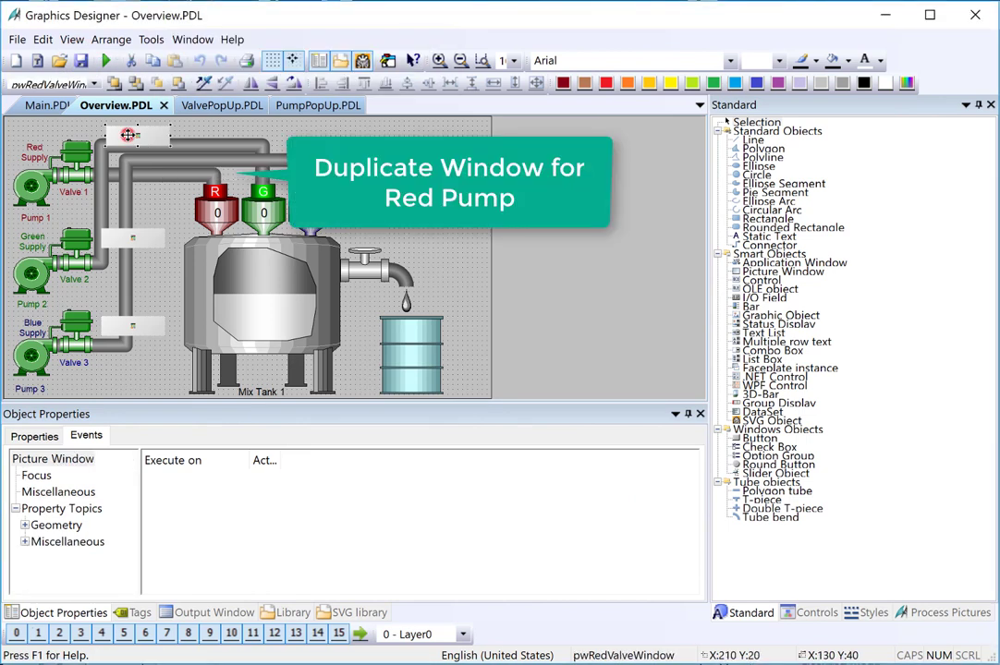
{"action": "right_click", "coordinate": [132, 137]}
{"action": "left_click", "coordinate": [170, 179]}
{"action": "left_click", "coordinate": [138, 148]}
{"action": "left_click_drag", "start_coordinate": [63, 201], "coordinate": [58, 190]}
{"action": "left_click", "coordinate": [34, 435]}
{"action": "double_click", "coordinate": [251, 478]}
{"action": "left_click", "coordinate": [335, 535]}
{"action": "left_click", "coordinate": [415, 573]}
Set the Picture Name of pwRedPumpWindow to PumpPopUp.PDL
{"action": "left_click", "coordinate": [58, 492]}
{"action": "scroll", "coordinate": [319, 552], "scroll_direction": "down", "scroll_amount": 3}
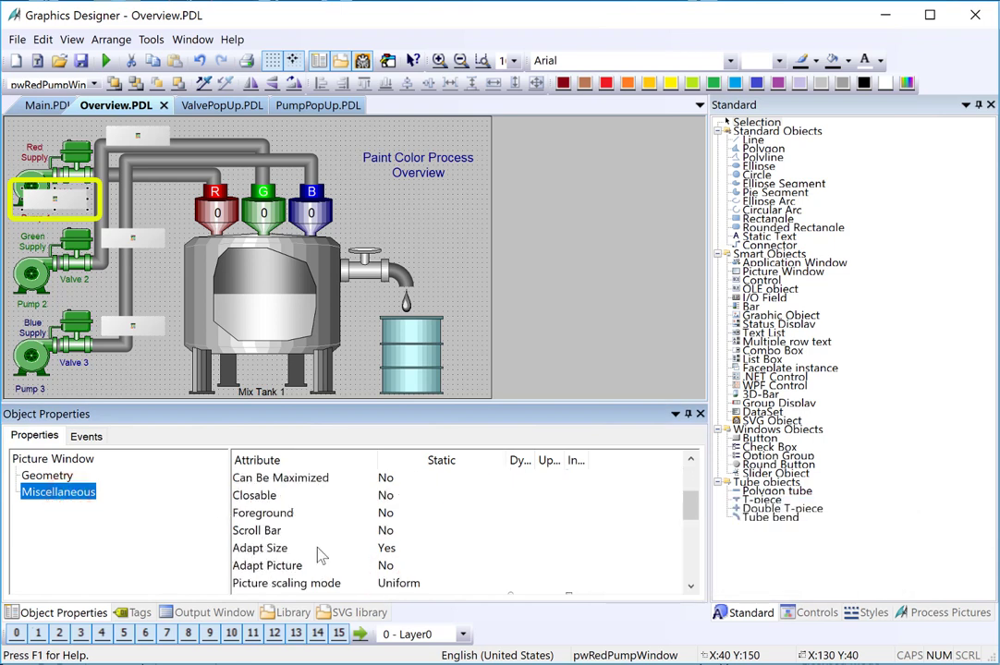
{"action": "double_click", "coordinate": [286, 549]}
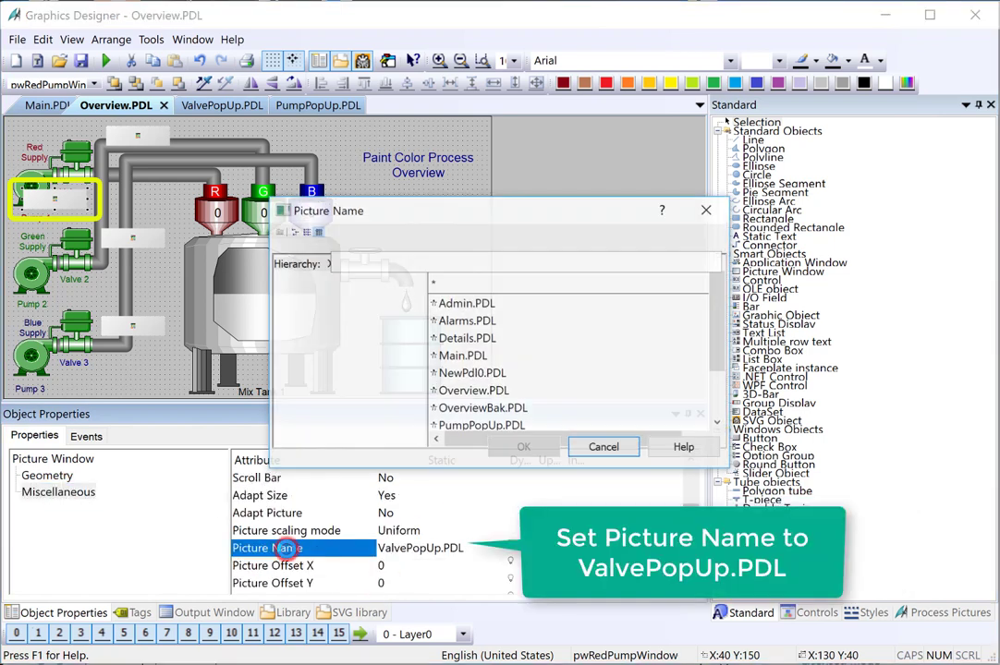
{"action": "left_click", "coordinate": [475, 425]}
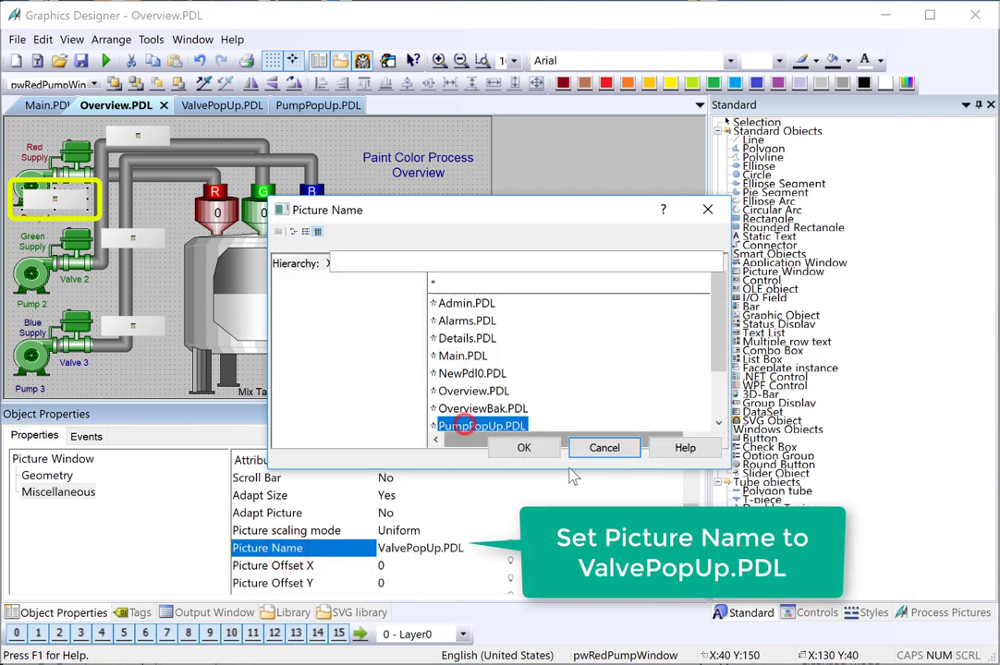
{"action": "left_click", "coordinate": [524, 448]}
Set the Title of pwRedPumpWindow to Red Pump and save Overview.PDL
{"action": "scroll", "coordinate": [314, 520], "scroll_direction": "down", "scroll_amount": 3}
{"action": "double_click", "coordinate": [243, 530]}
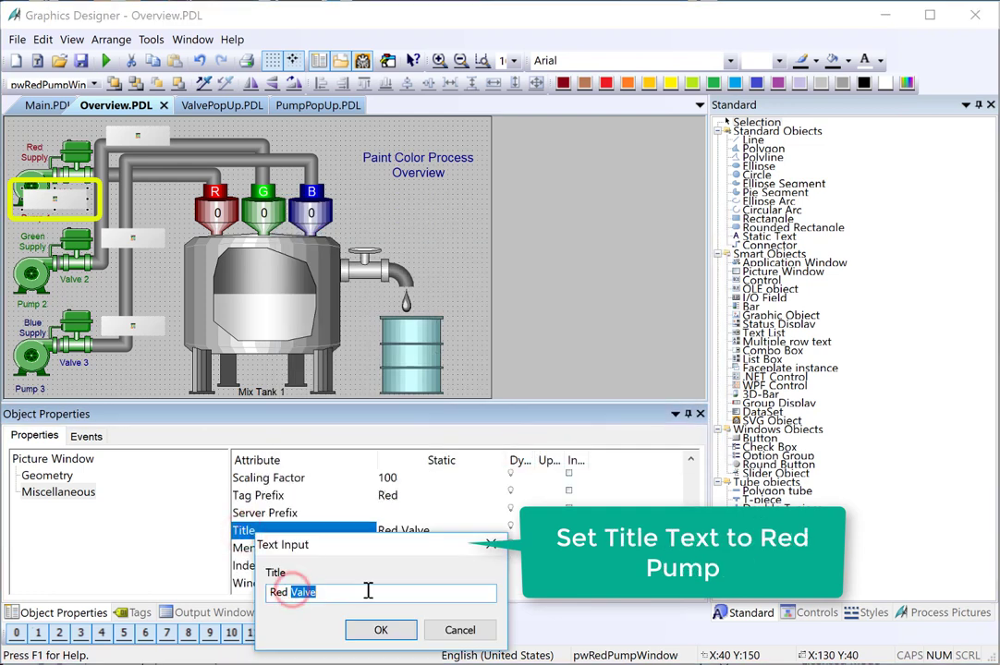
{"action": "type", "text": "Red Pump"}
{"action": "left_click", "coordinate": [381, 629]}
{"action": "left_click", "coordinate": [93, 120]}
{"action": "left_click", "coordinate": [81, 60]}
Duplicate pwRedPumpWindow twice, placing one copy over Pump 2 at X 30, Y 350 and the other over Pump 3 at X 30, Y 500
{"action": "right_click", "coordinate": [51, 168]}
{"action": "left_click", "coordinate": [74, 244]}
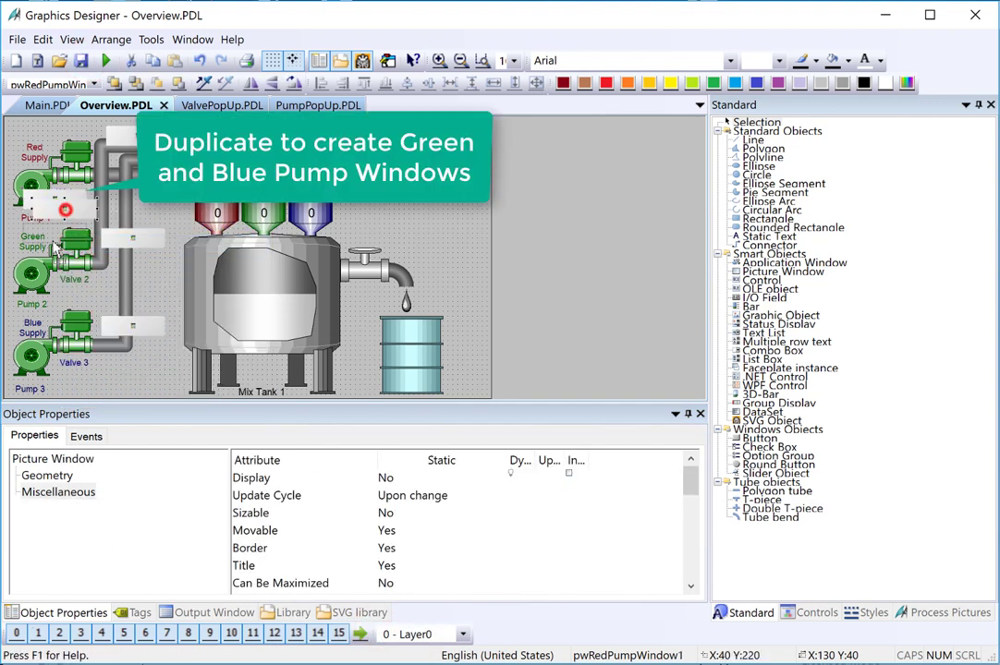
{"action": "right_click", "coordinate": [46, 305]}
{"action": "left_click_drag", "start_coordinate": [55, 185], "coordinate": [41, 370]}
{"action": "left_click", "coordinate": [88, 340]}
Rename the picture window over Pump 2 as pwGreenPumpWindow
{"action": "left_click", "coordinate": [42, 305]}
{"action": "double_click", "coordinate": [263, 477]}
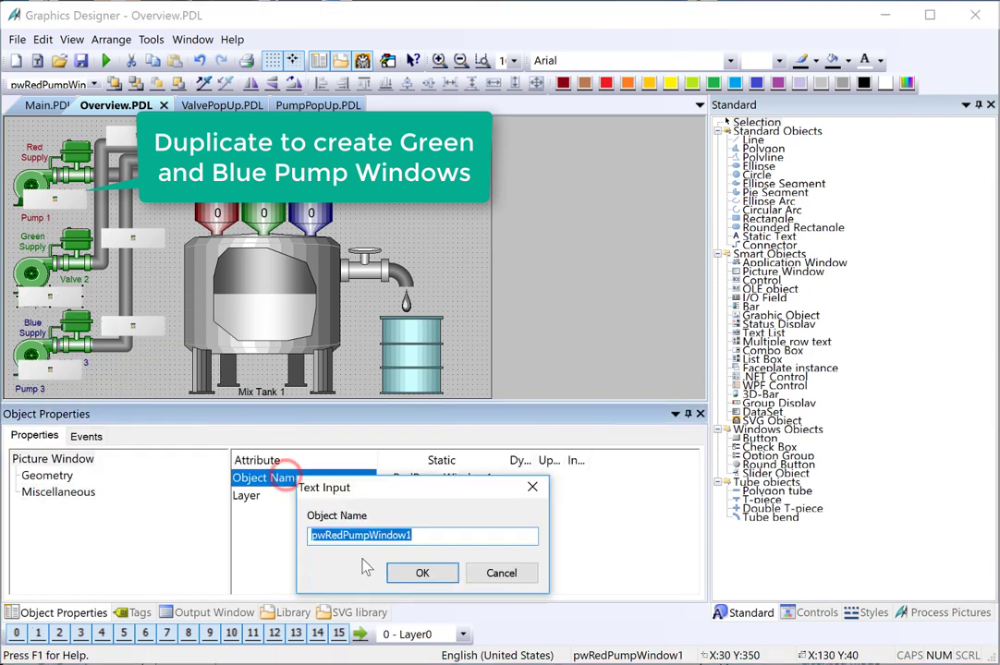
{"action": "left_click_drag", "start_coordinate": [326, 538], "coordinate": [342, 541]}
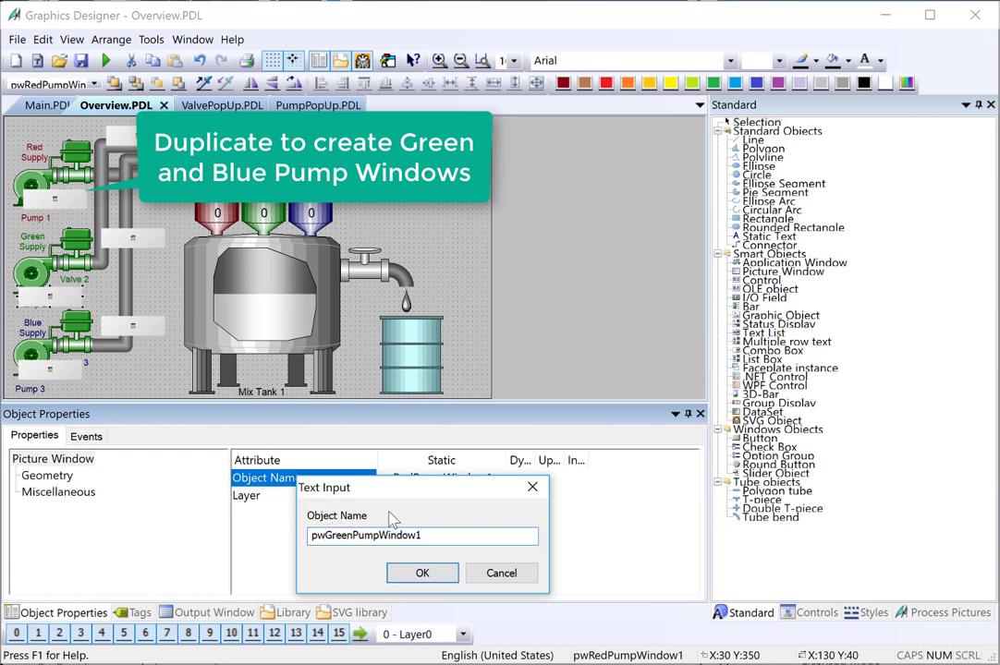
{"action": "left_click", "coordinate": [421, 572]}
Rename the picture window over Pump 3 as pwBluePumpWindow
{"action": "left_click", "coordinate": [52, 372]}
{"action": "double_click", "coordinate": [265, 478]}
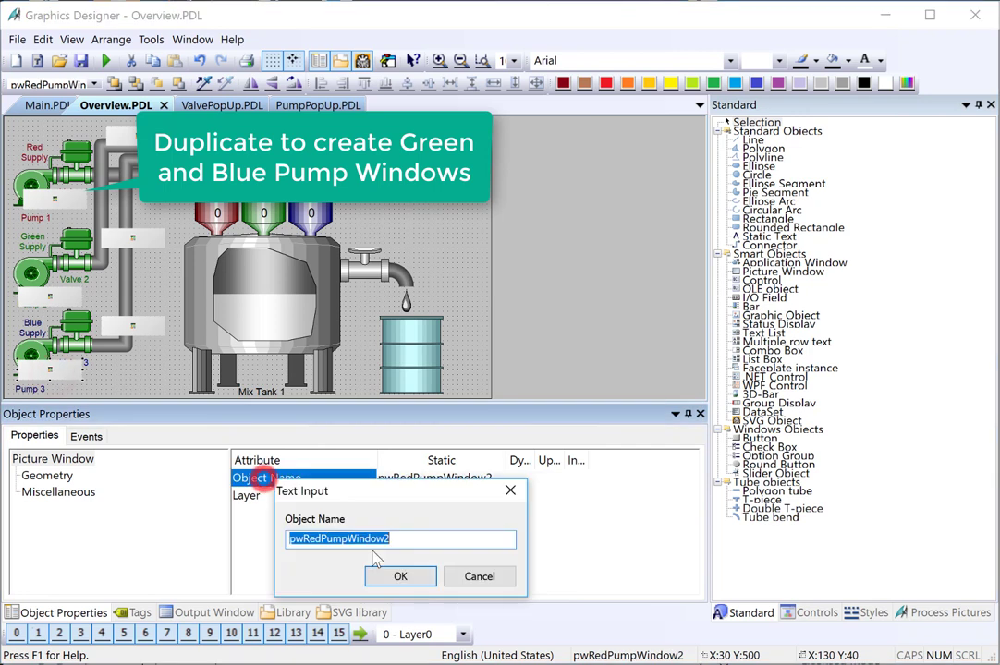
{"action": "left_click", "coordinate": [303, 539]}
{"action": "left_click_drag", "start_coordinate": [320, 543], "coordinate": [322, 541]}
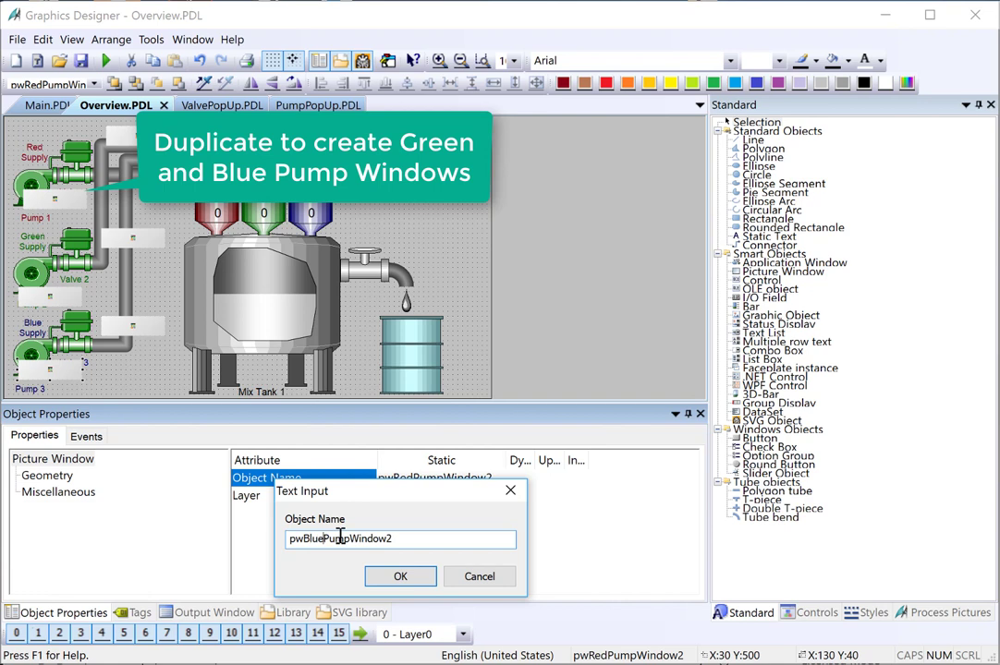
{"action": "left_click", "coordinate": [394, 576]}
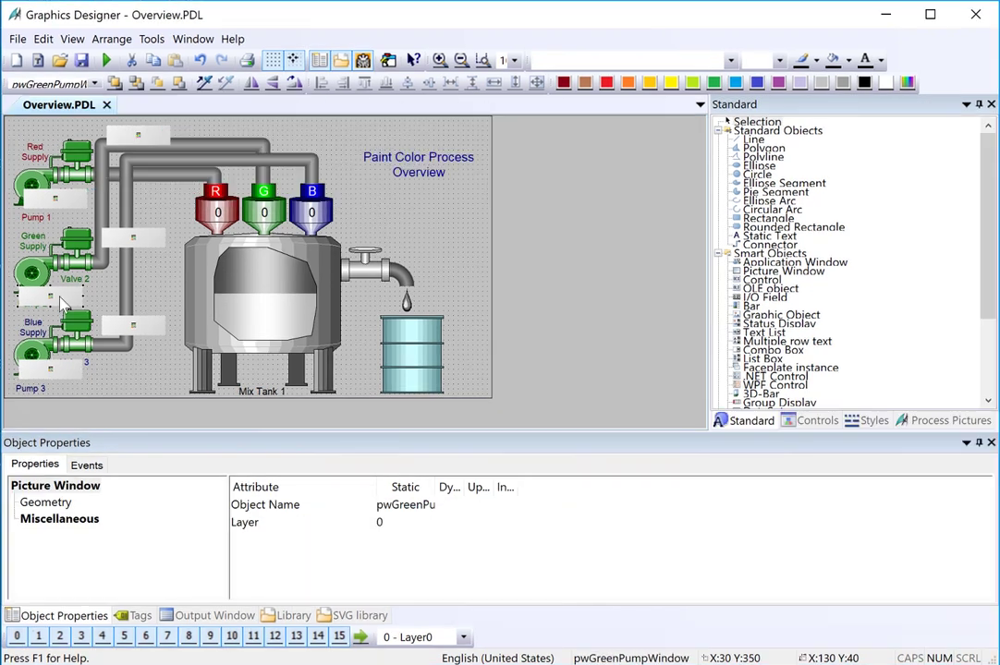
Replace Red with Green in the linked texts of pwGreenPumpWindow, covering its Tag Prefix and Title
{"action": "right_click", "coordinate": [60, 298]}
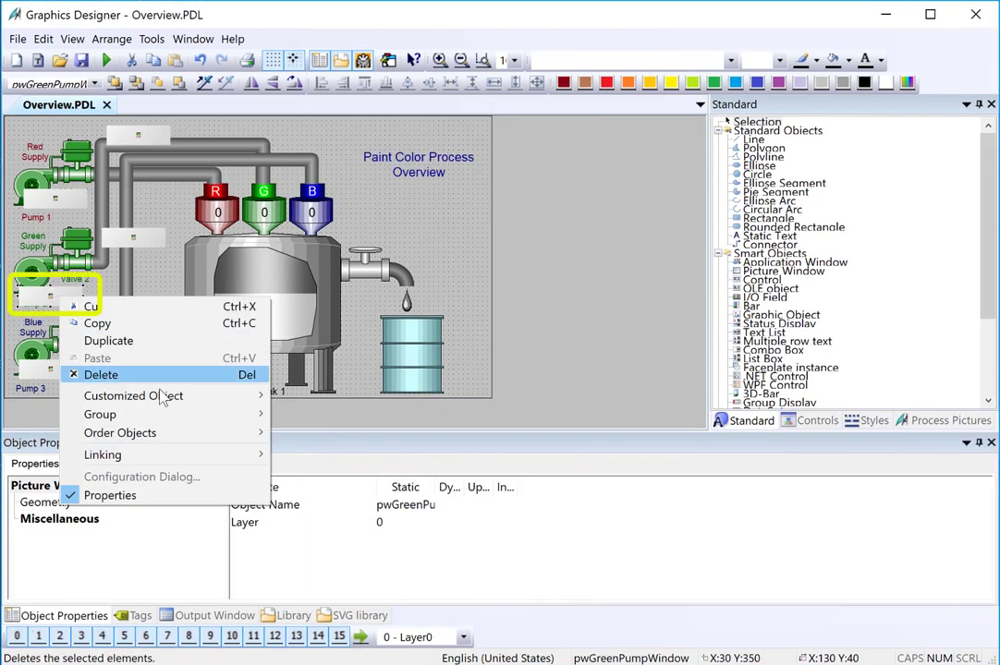
{"action": "mouse_move", "coordinate": [170, 460]}
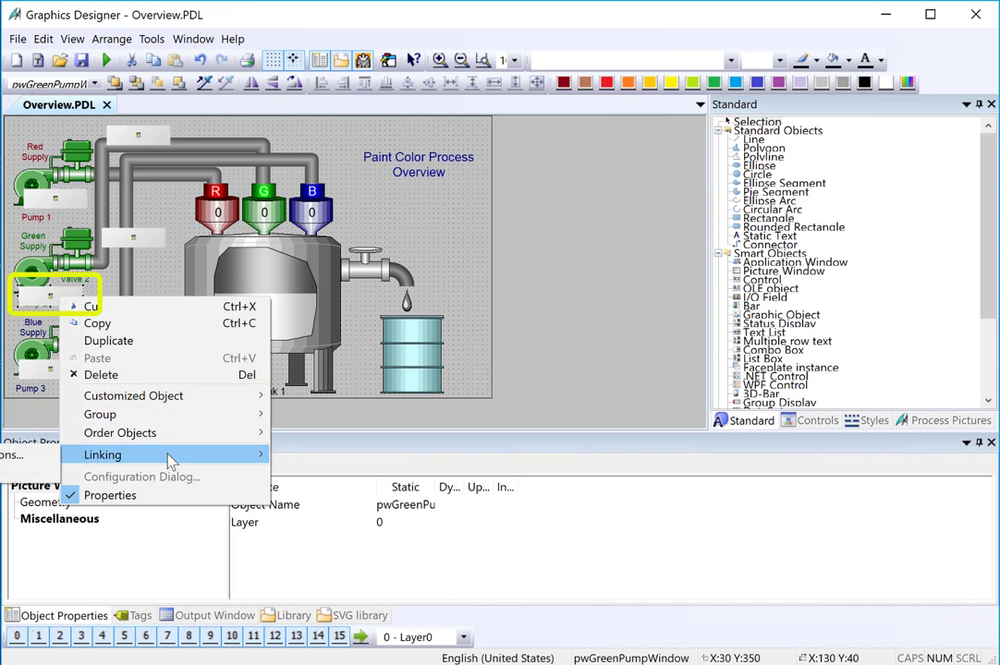
{"action": "left_click", "coordinate": [37, 477]}
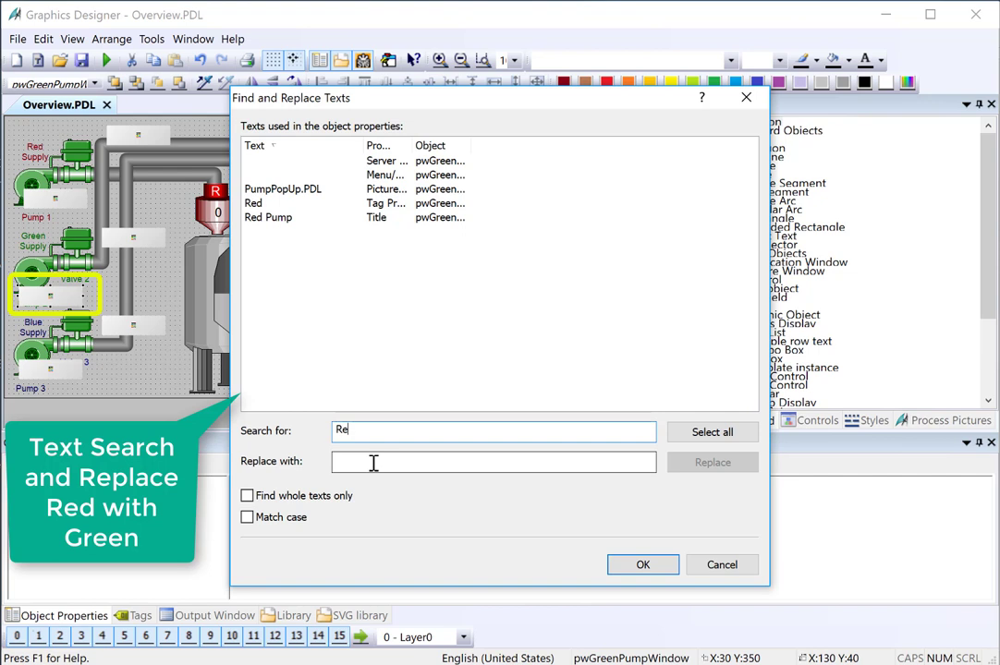
{"action": "left_click", "coordinate": [374, 463]}
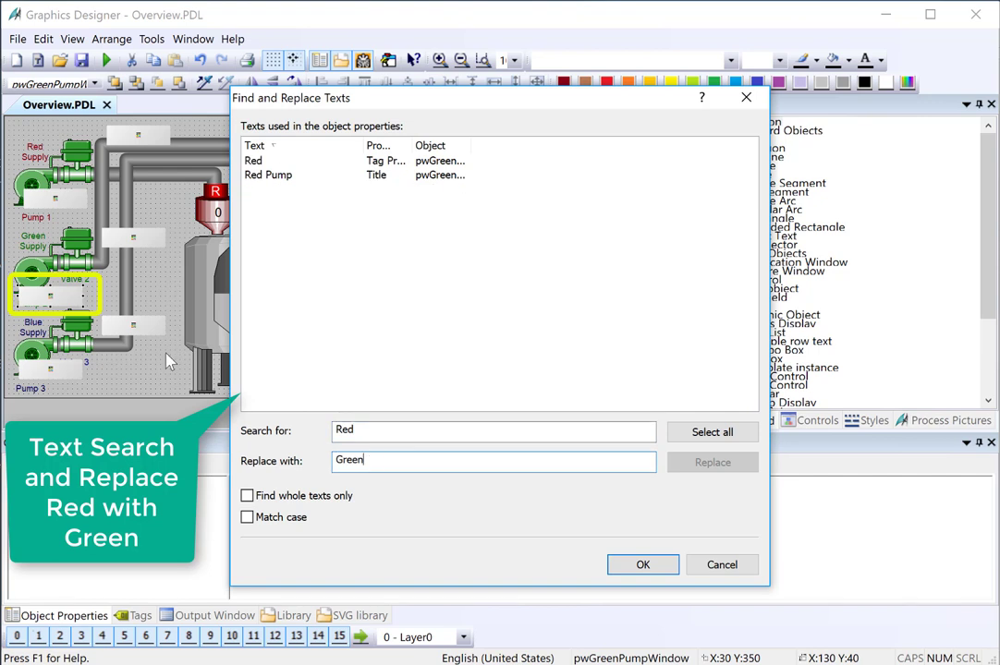
{"action": "left_click", "coordinate": [711, 432]}
{"action": "left_click", "coordinate": [713, 471]}
{"action": "left_click", "coordinate": [659, 570]}
Replace Red with Blue in the linked texts of pwBluePumpWindow, covering its Tag Prefix and Title, and save Overview.PDL
{"action": "left_click", "coordinate": [58, 372]}
{"action": "right_click", "coordinate": [58, 371]}
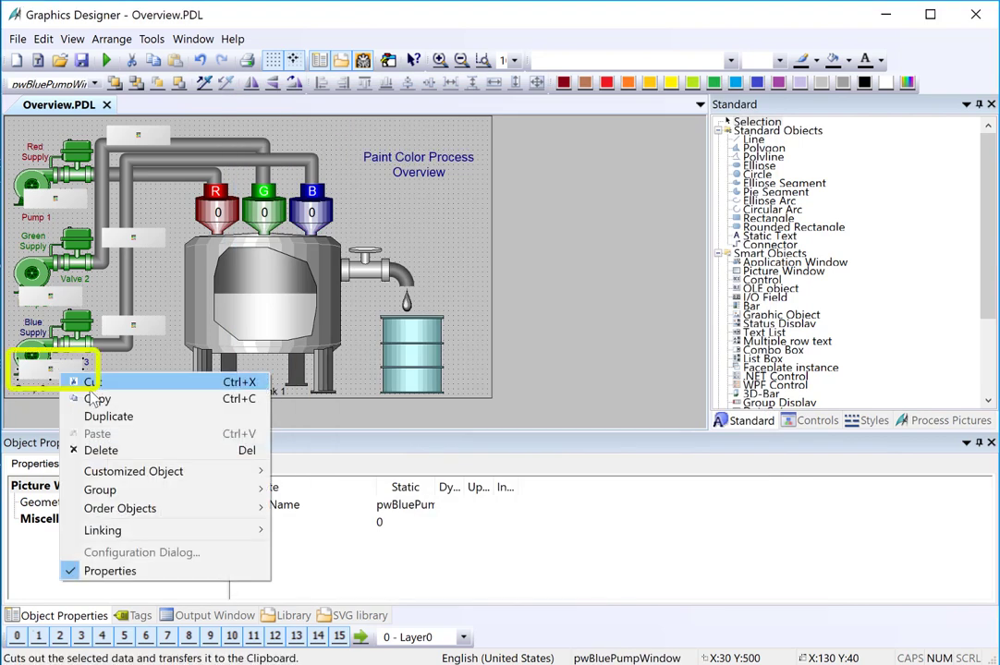
{"action": "mouse_move", "coordinate": [102, 531]}
{"action": "left_click", "coordinate": [37, 532]}
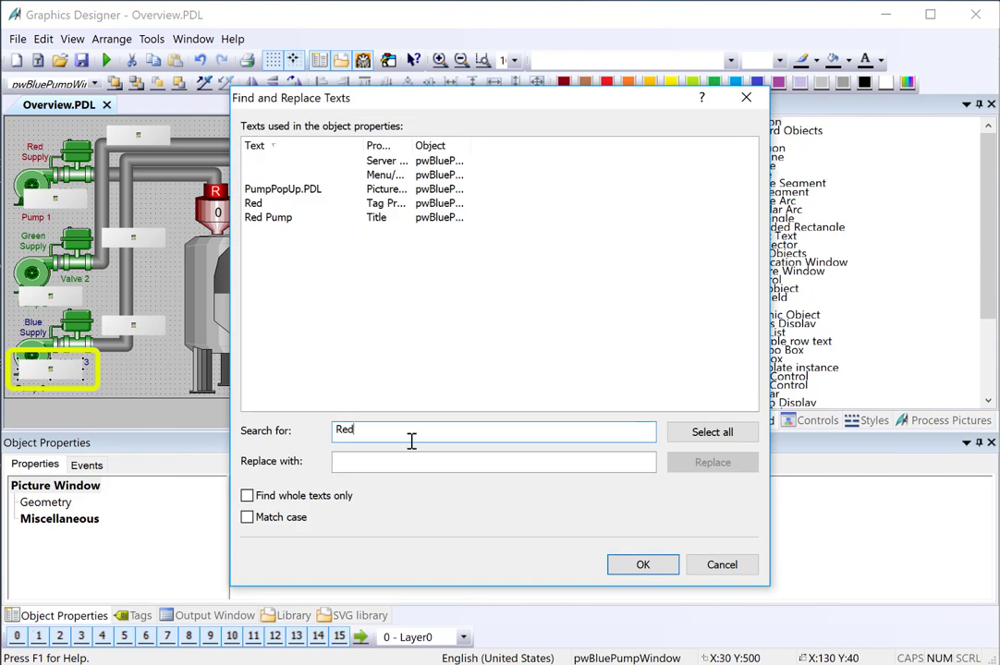
{"action": "left_click", "coordinate": [436, 463]}
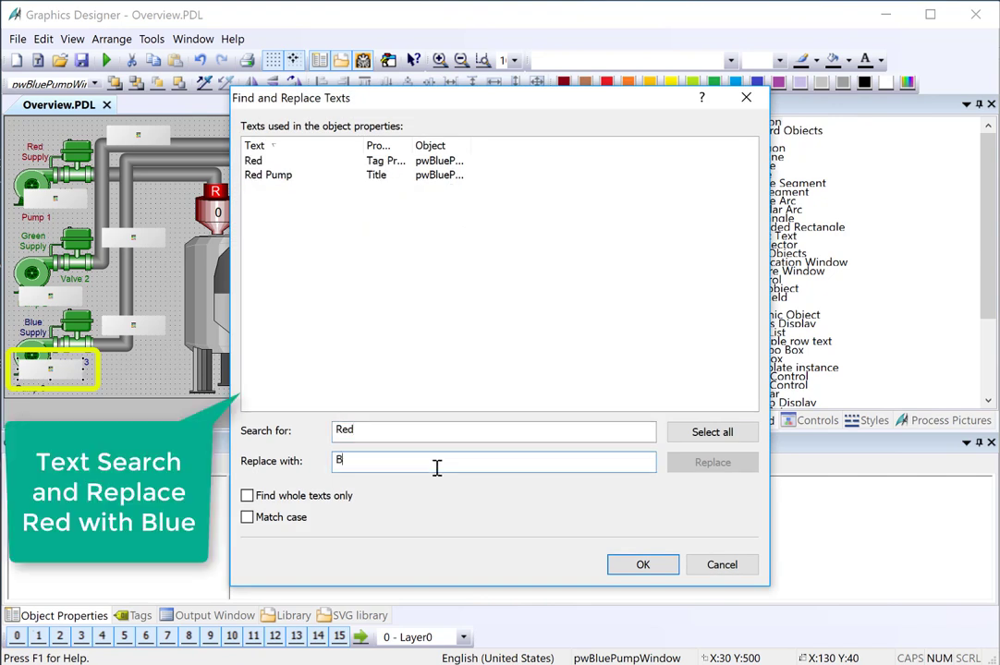
{"action": "left_click", "coordinate": [710, 462]}
{"action": "left_click", "coordinate": [643, 565]}
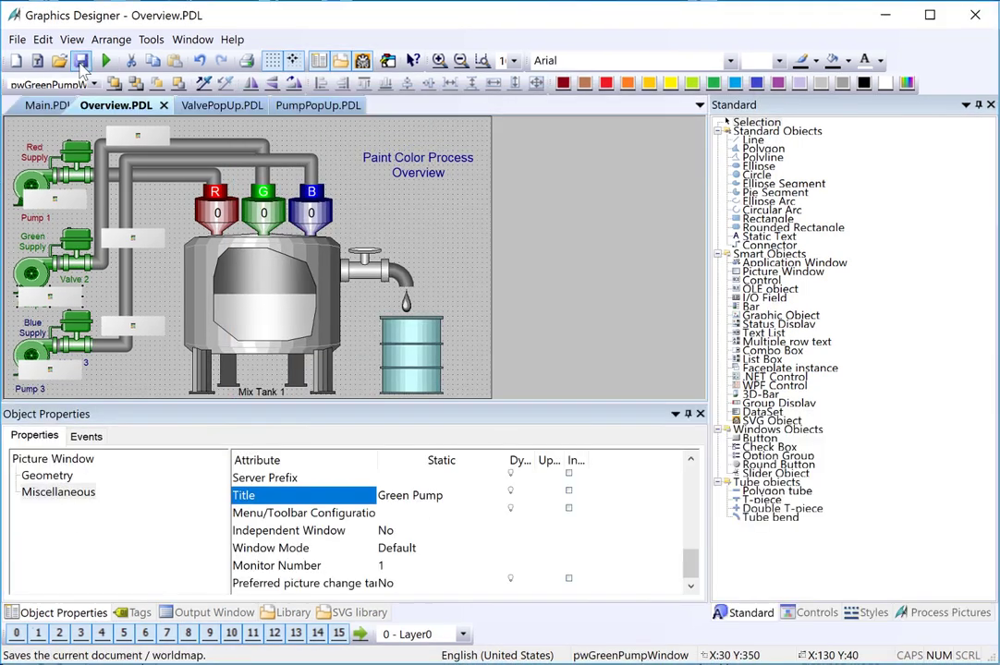
{"action": "left_click", "coordinate": [80, 61]}
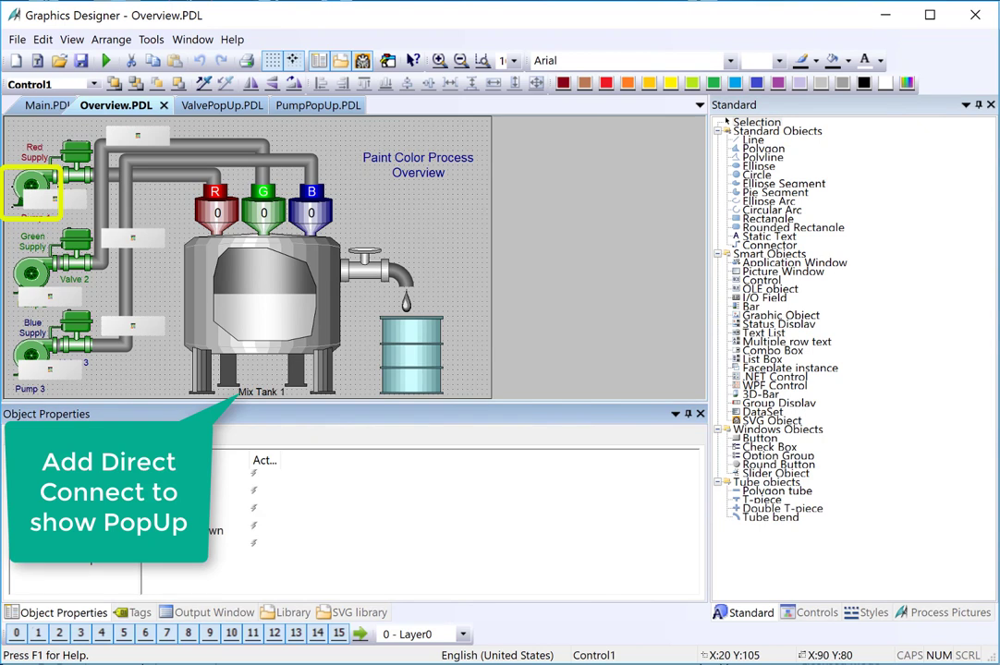
Add a direct connection to Pump 1's OnClick event that writes constant 1 to the Display property of pwRedPumpWindow
{"action": "double_click", "coordinate": [254, 476]}
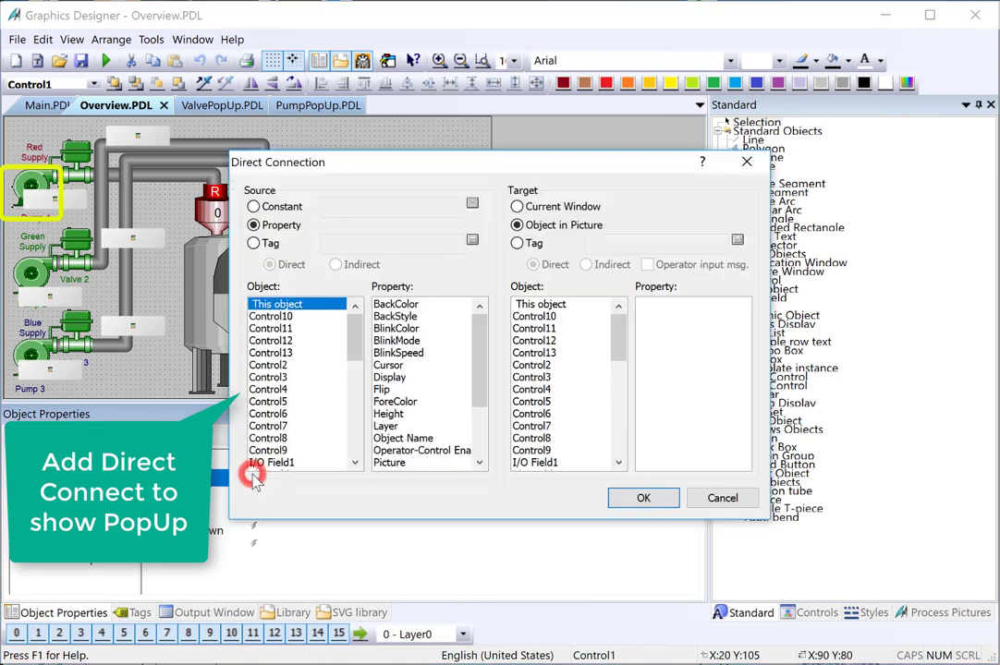
{"action": "left_click", "coordinate": [288, 201]}
{"action": "type", "text": "1"}
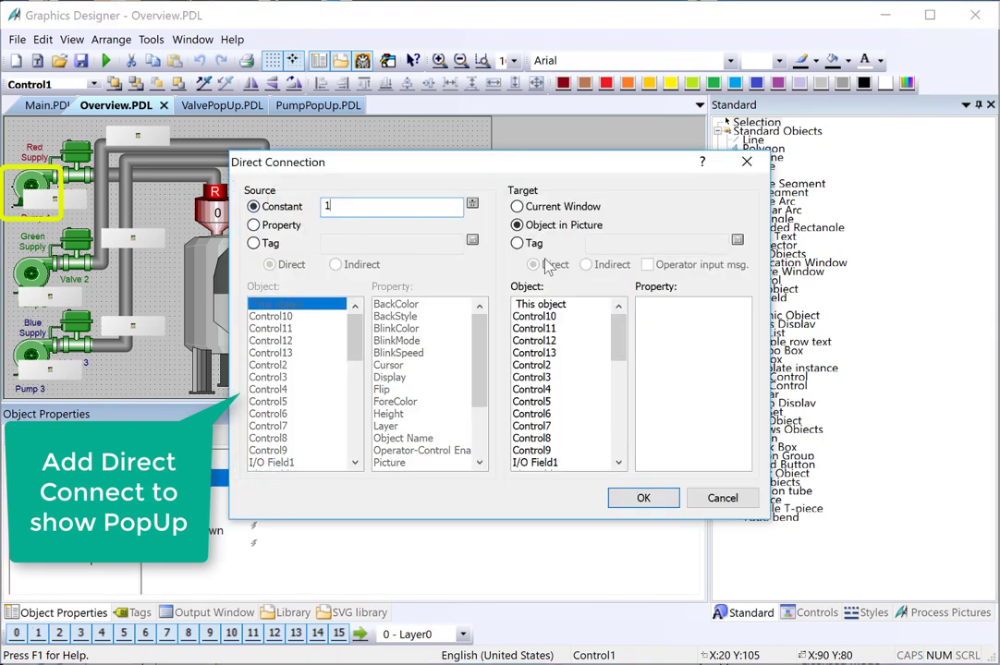
{"action": "left_click", "coordinate": [516, 206]}
{"action": "left_click", "coordinate": [519, 224]}
{"action": "scroll", "coordinate": [594, 408], "scroll_direction": "down", "scroll_amount": 8}
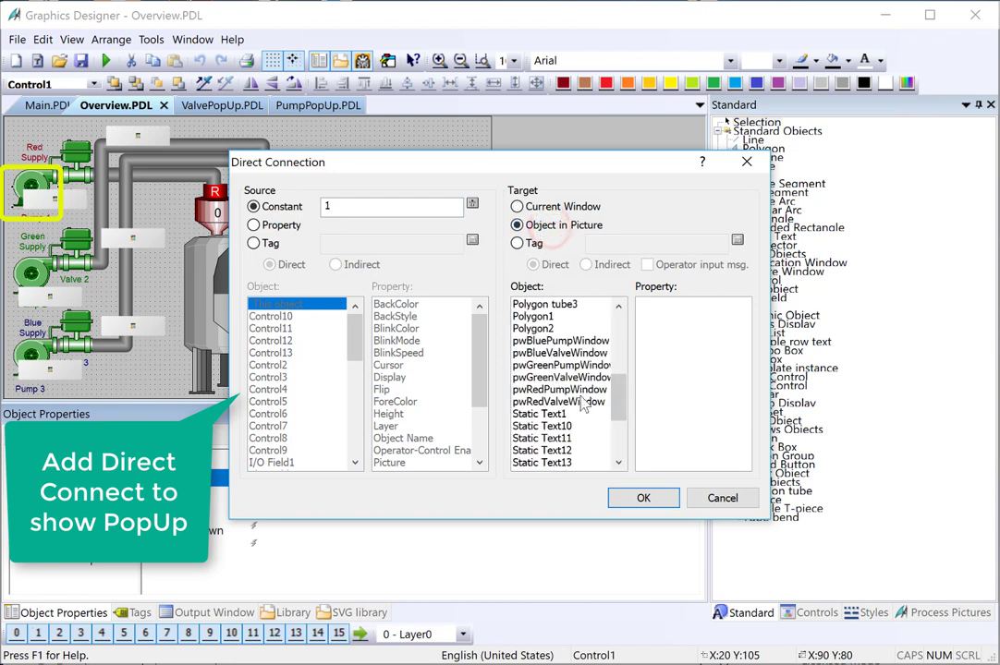
{"action": "left_click", "coordinate": [576, 392]}
{"action": "left_click", "coordinate": [654, 304]}
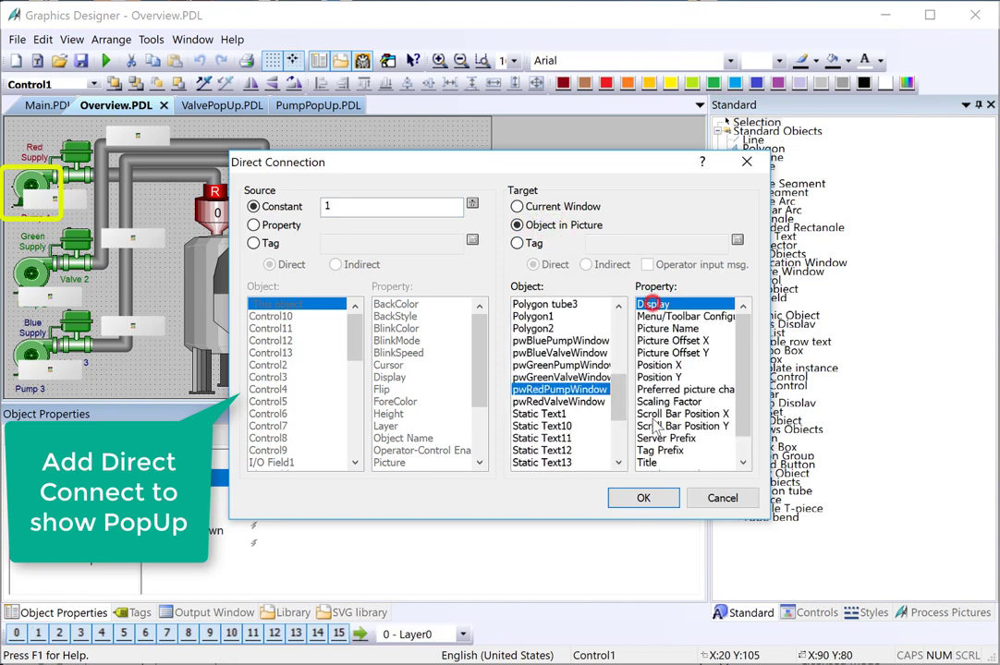
{"action": "left_click", "coordinate": [644, 498]}
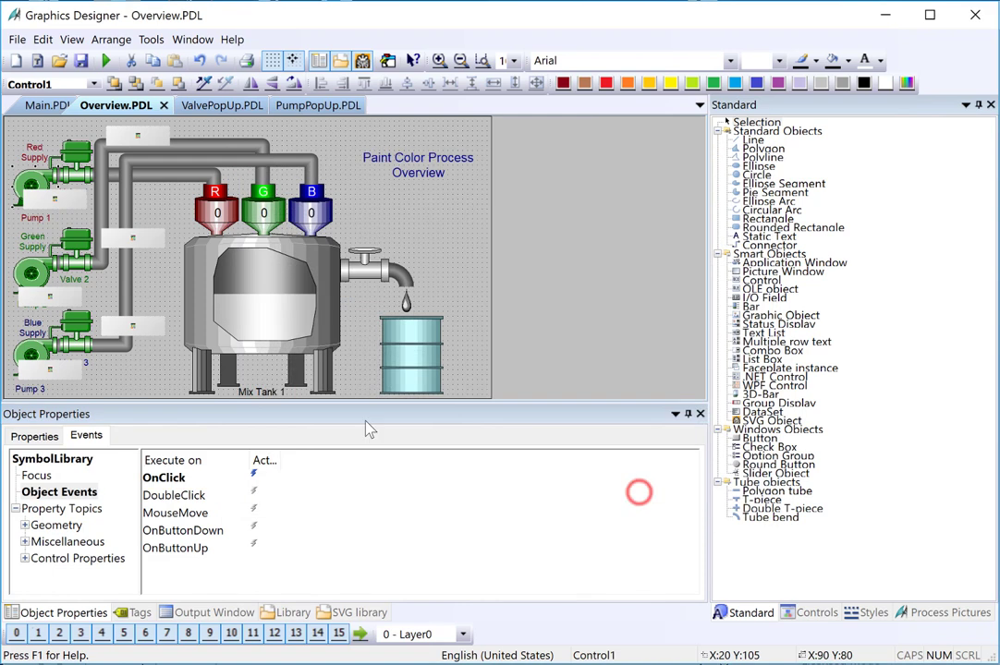
Add a direct connection to Pump 2's OnClick event that writes constant 1 to the Display property of pwGreenPumpWindow
{"action": "left_click", "coordinate": [34, 272]}
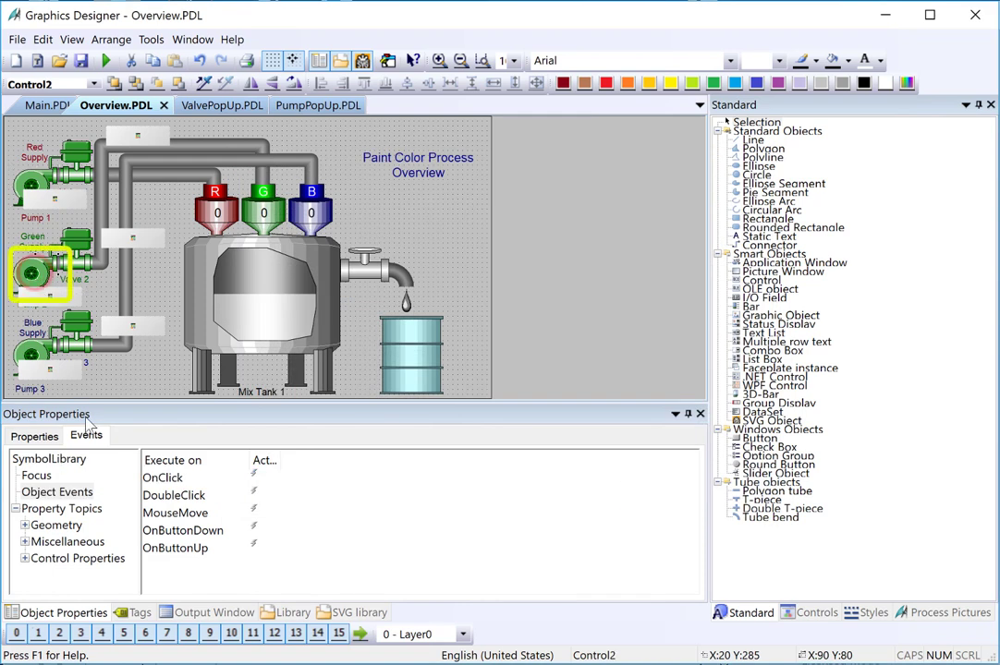
{"action": "double_click", "coordinate": [164, 478]}
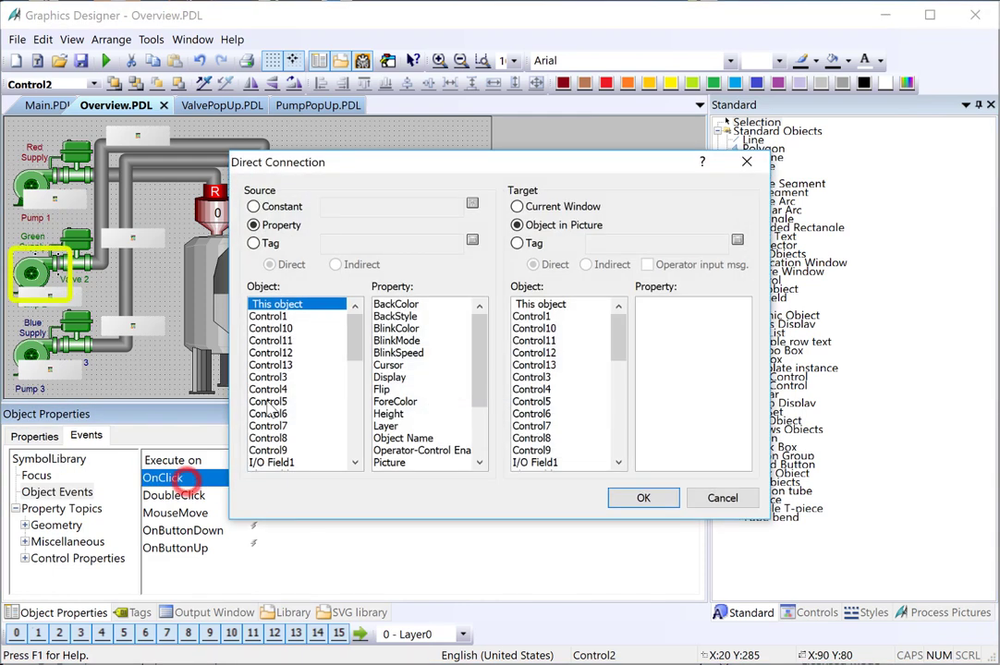
{"action": "left_click", "coordinate": [276, 206]}
{"action": "type", "text": "1"}
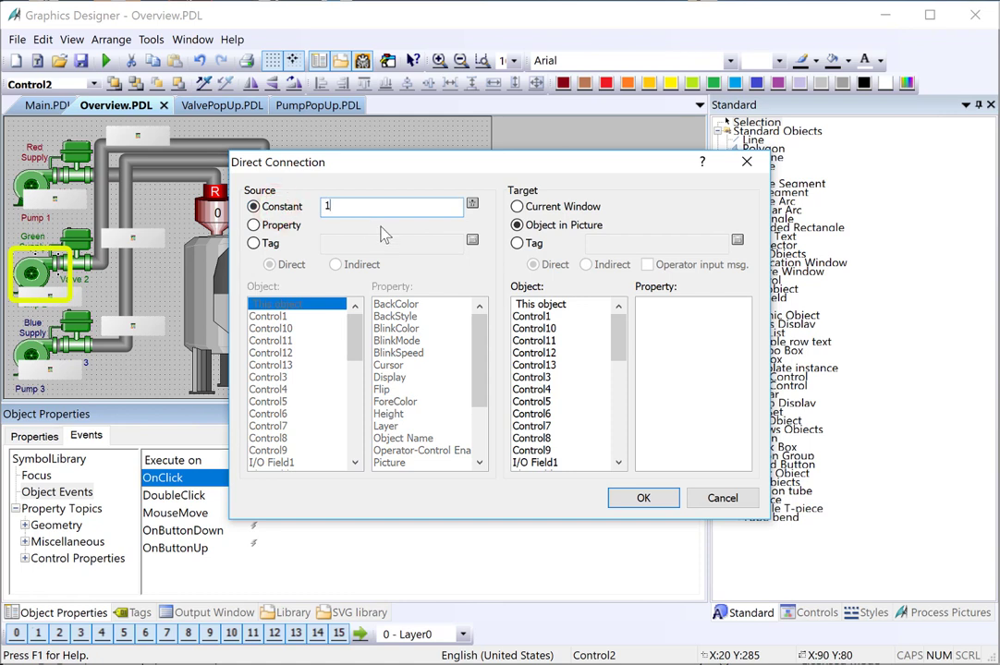
{"action": "scroll", "coordinate": [568, 406], "scroll_direction": "down", "scroll_amount": 5}
{"action": "left_click", "coordinate": [559, 365]}
{"action": "left_click", "coordinate": [653, 304]}
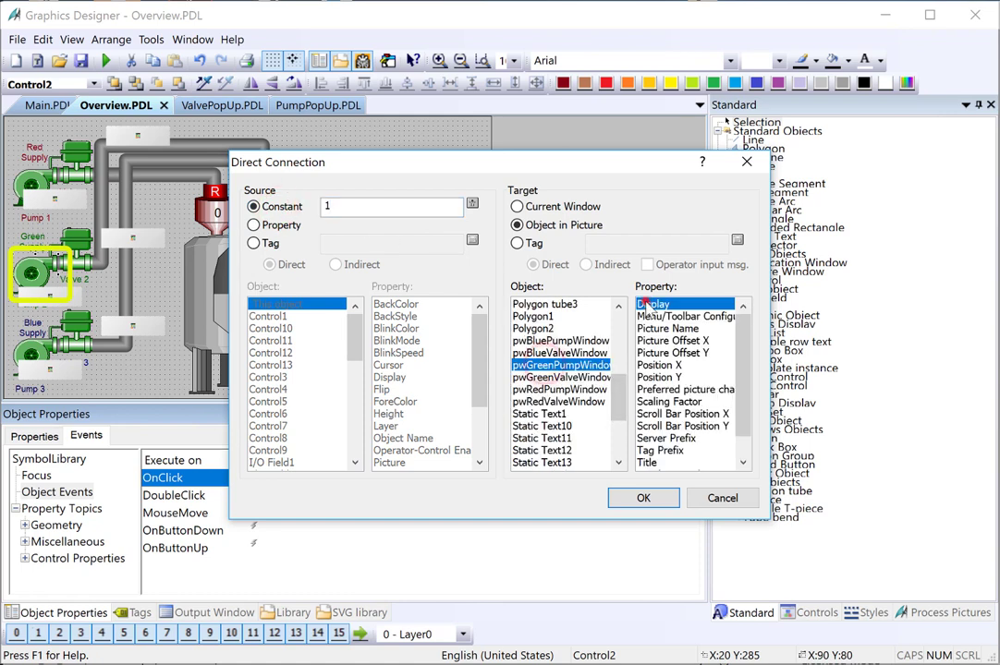
{"action": "left_click", "coordinate": [643, 499]}
Add a direct connection to Pump 3's OnClick event that writes constant 1 to the Display property of pwBluePumpWindow, and save Overview.PDL
{"action": "left_click", "coordinate": [34, 349]}
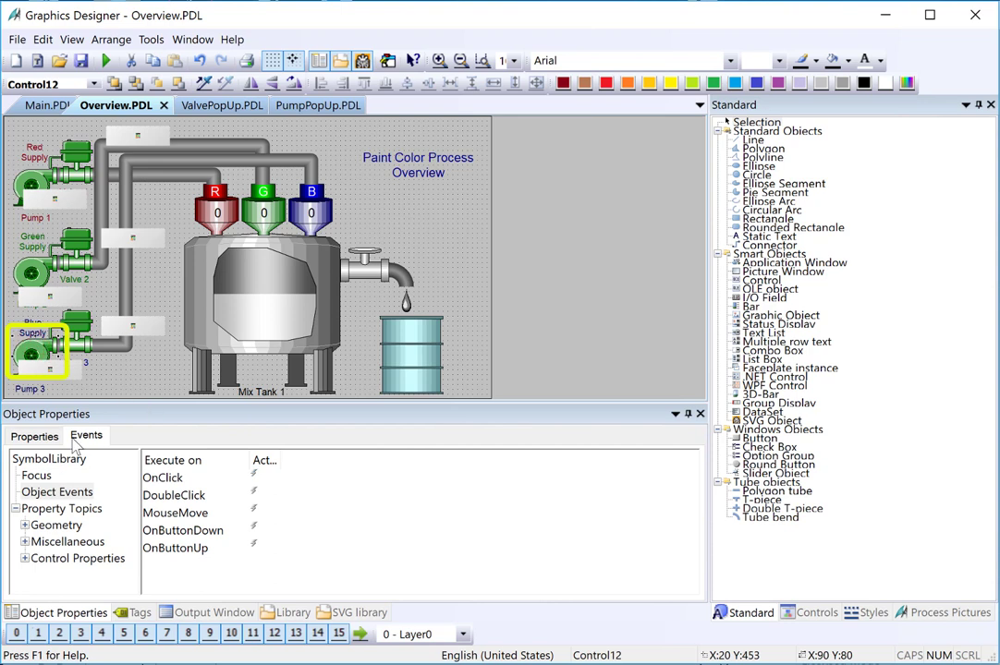
{"action": "double_click", "coordinate": [165, 477]}
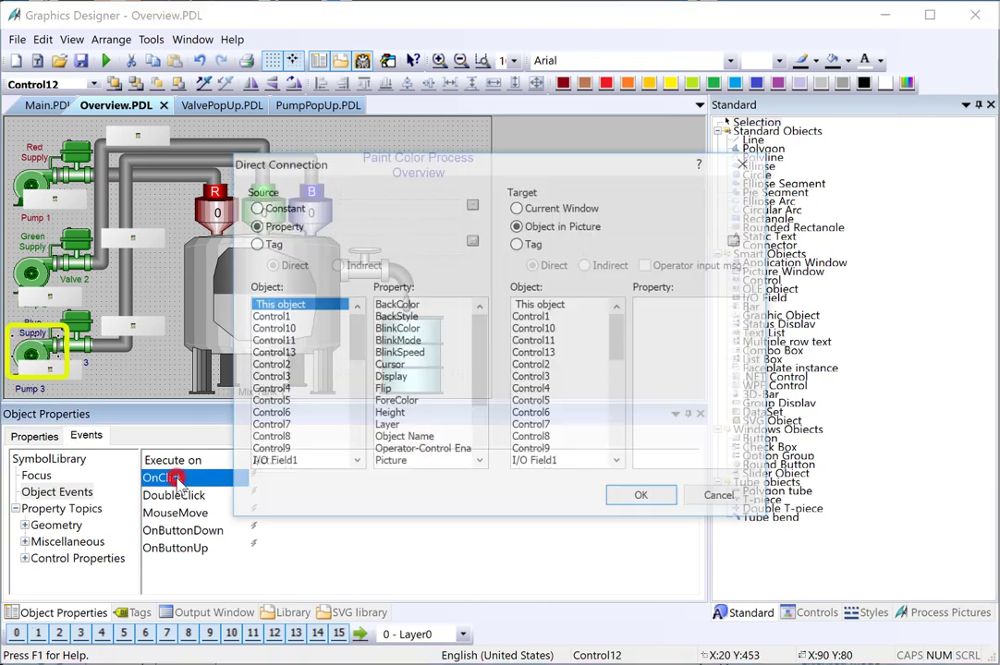
{"action": "left_click", "coordinate": [280, 204]}
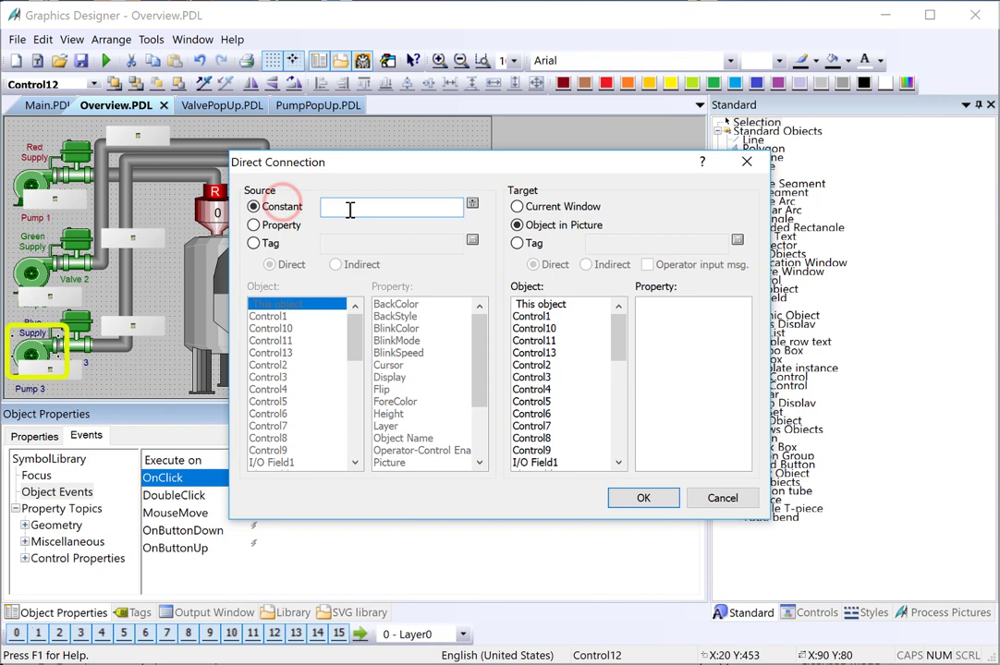
{"action": "scroll", "coordinate": [529, 336], "scroll_direction": "down", "scroll_amount": 5}
{"action": "left_click", "coordinate": [524, 317]}
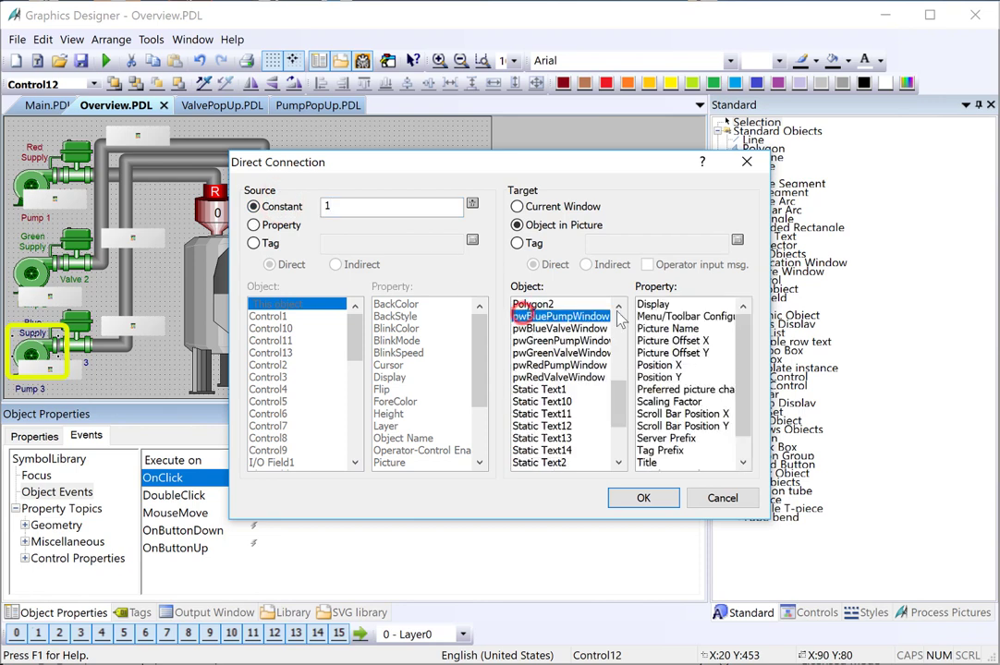
{"action": "left_click", "coordinate": [646, 305]}
{"action": "left_click", "coordinate": [643, 499]}
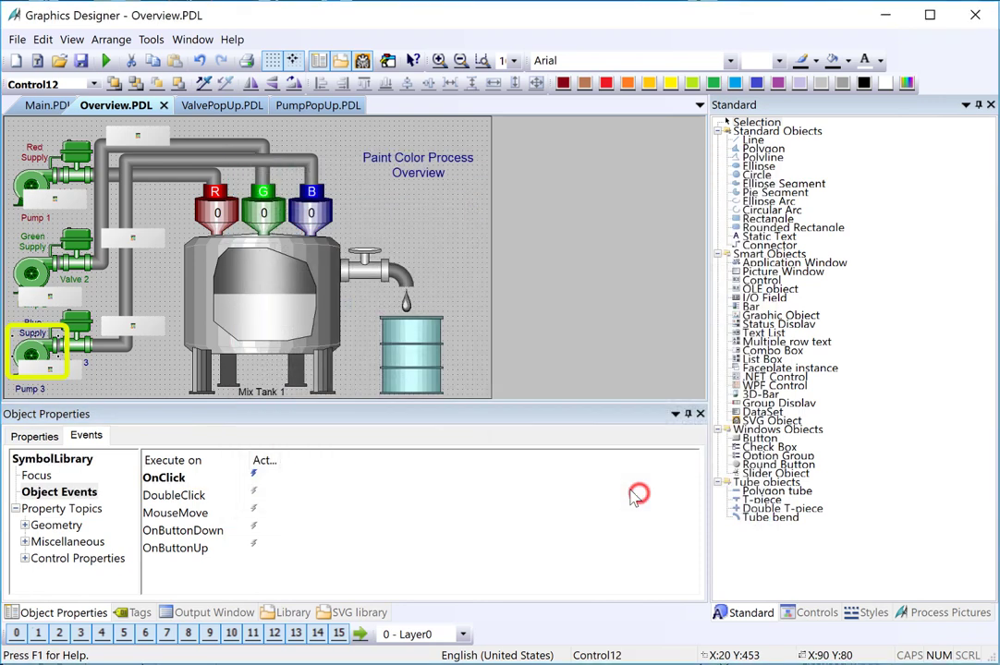
{"action": "left_click", "coordinate": [82, 61]}
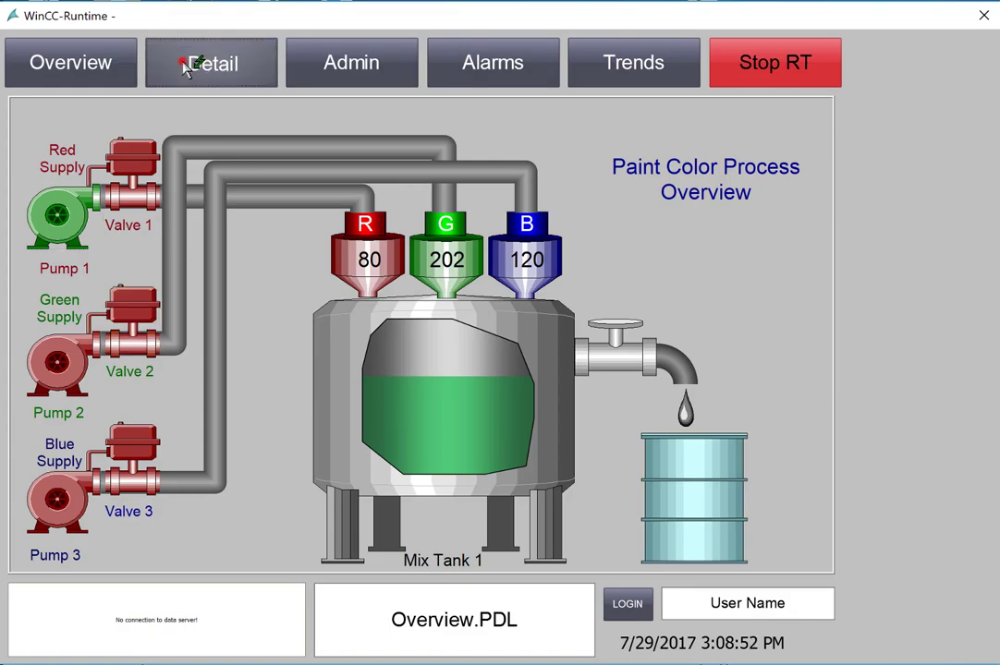
Reload the Overview picture in WinCC Runtime, and reset Valve 2's status through its Green Valve pop-up before closing the pop-up
{"action": "left_click", "coordinate": [188, 67]}
{"action": "left_click", "coordinate": [100, 56]}
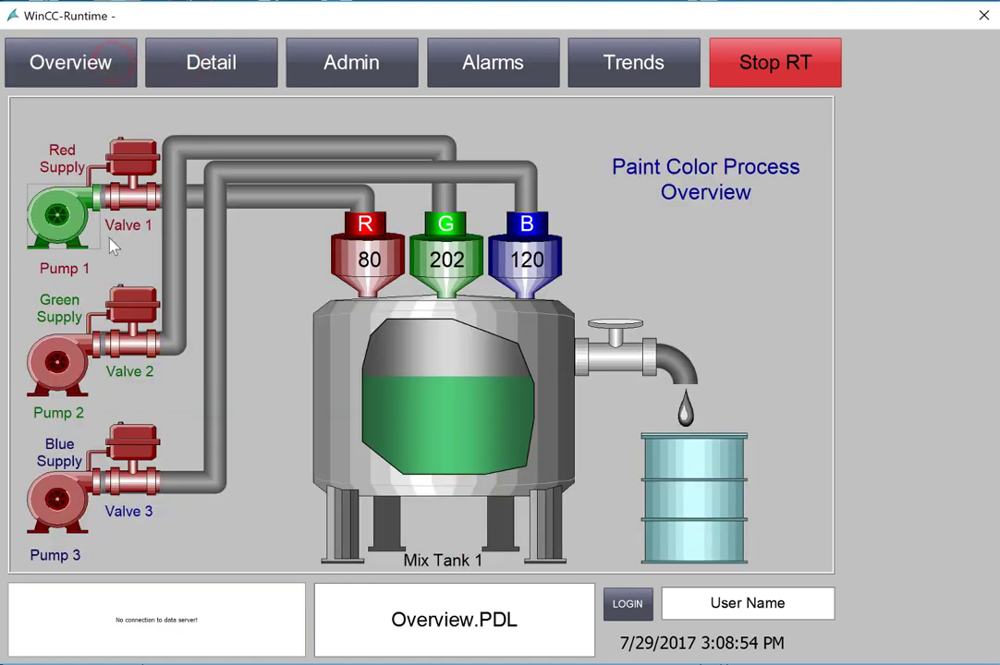
{"action": "left_click", "coordinate": [123, 308]}
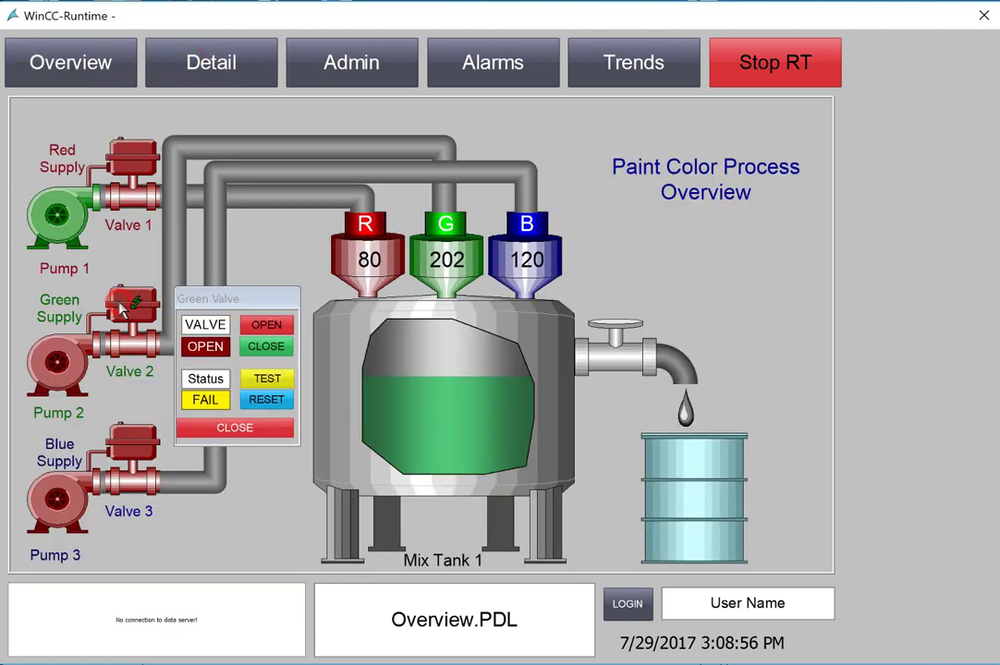
{"action": "left_click", "coordinate": [262, 398]}
{"action": "left_click", "coordinate": [267, 407]}
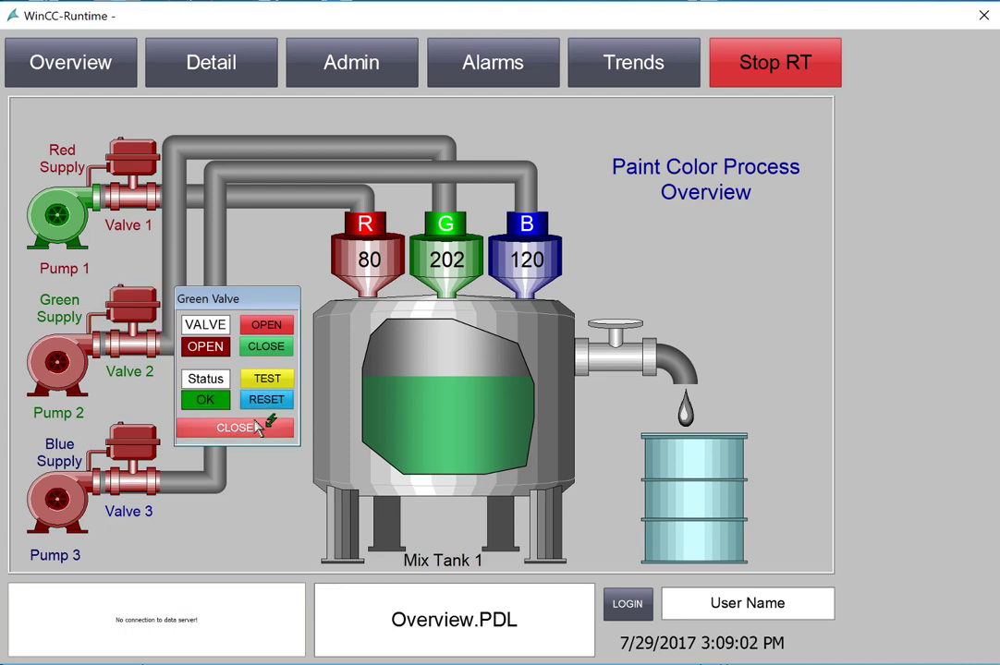
{"action": "left_click", "coordinate": [260, 431]}
Open Pump 1's pop-up, move it up beside the pump, try its START, STOP and TEST commands, and close it
{"action": "left_click", "coordinate": [81, 233]}
{"action": "left_click_drag", "start_coordinate": [81, 225], "coordinate": [186, 155]}
{"action": "left_click", "coordinate": [218, 184]}
{"action": "left_click", "coordinate": [225, 211]}
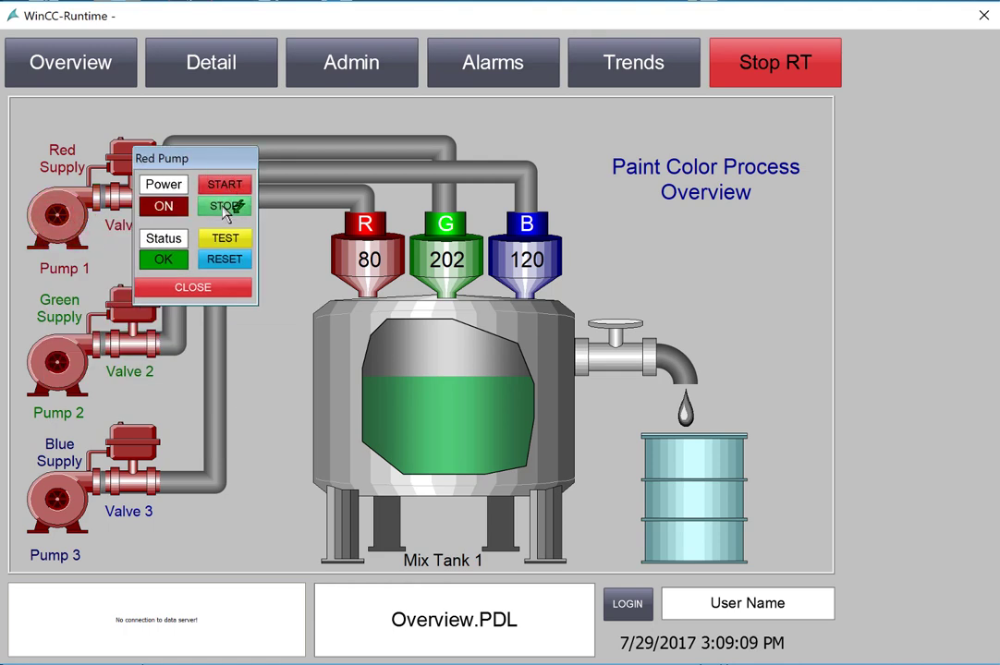
{"action": "left_click", "coordinate": [224, 239]}
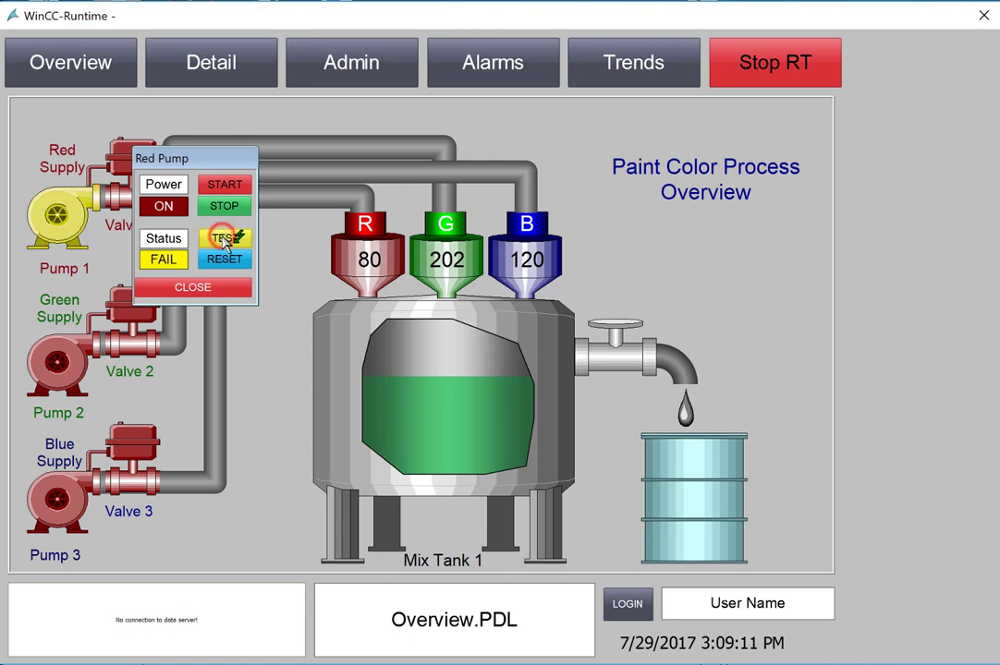
{"action": "left_click", "coordinate": [219, 288]}
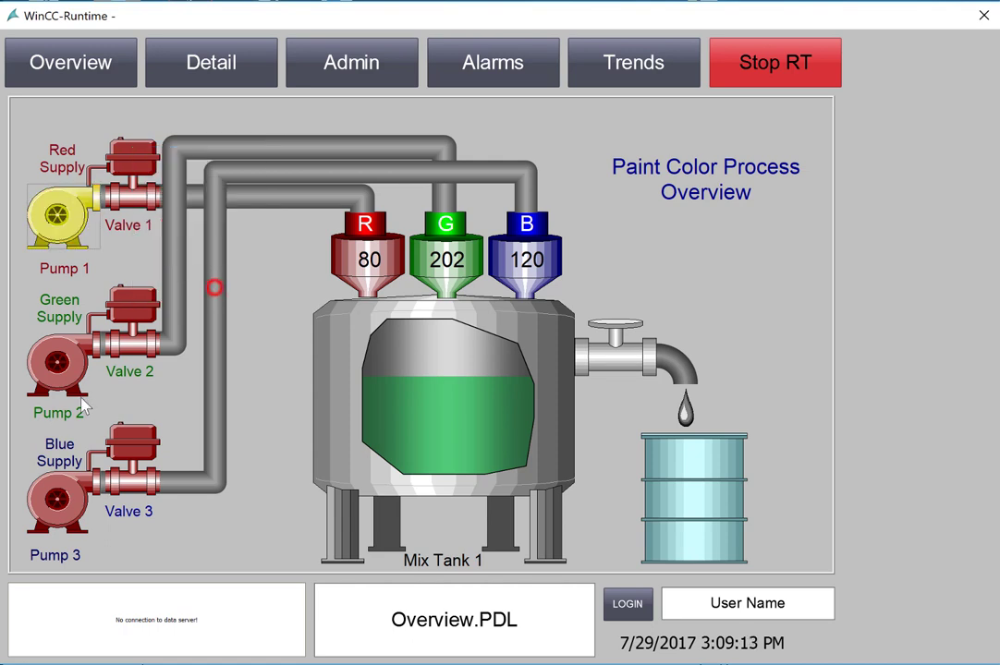
Try Pump 3's pop-up, and reset Pump 1's status through the Red Pump pop-up before closing it
{"action": "left_click", "coordinate": [67, 487]}
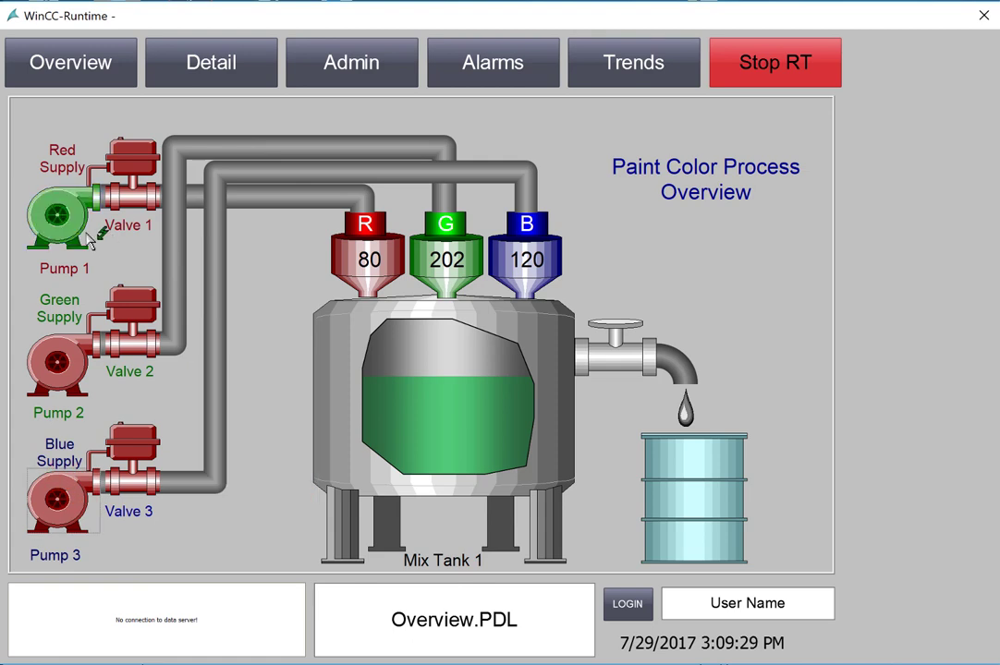
{"action": "left_click", "coordinate": [57, 213]}
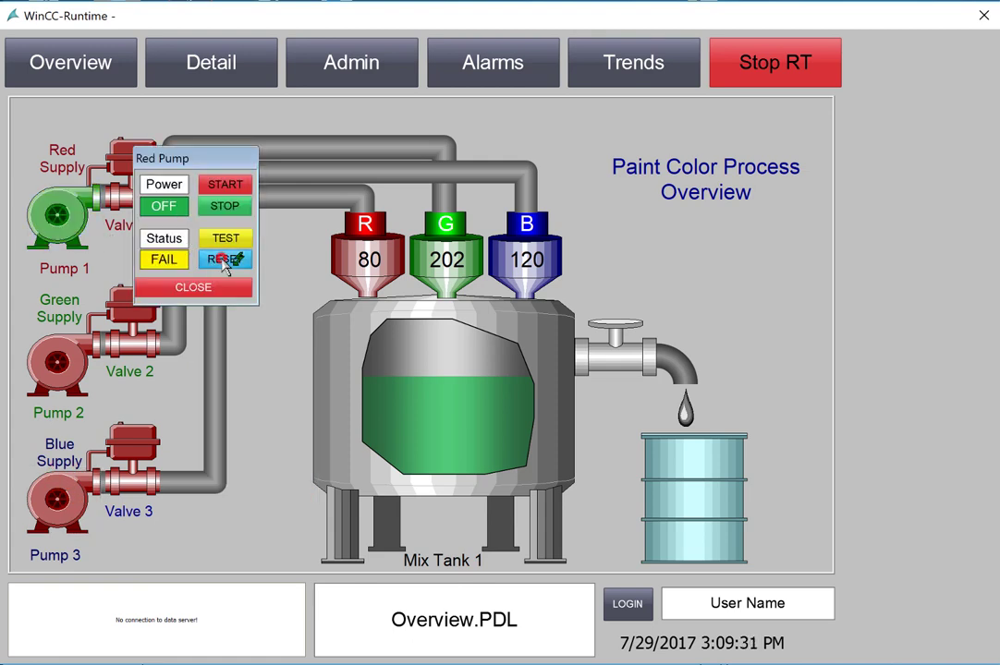
{"action": "left_click", "coordinate": [203, 288]}
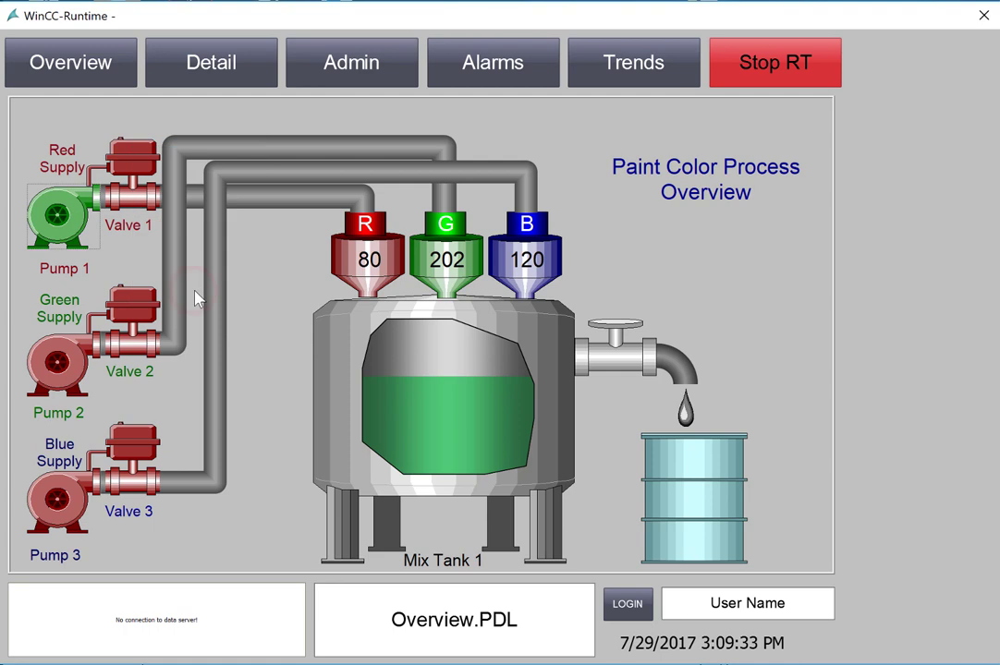
Check that the Red Valve pop-up opens and closes, and reopen the Red Pump pop-up to check Pump 1's status
{"action": "left_click", "coordinate": [129, 157]}
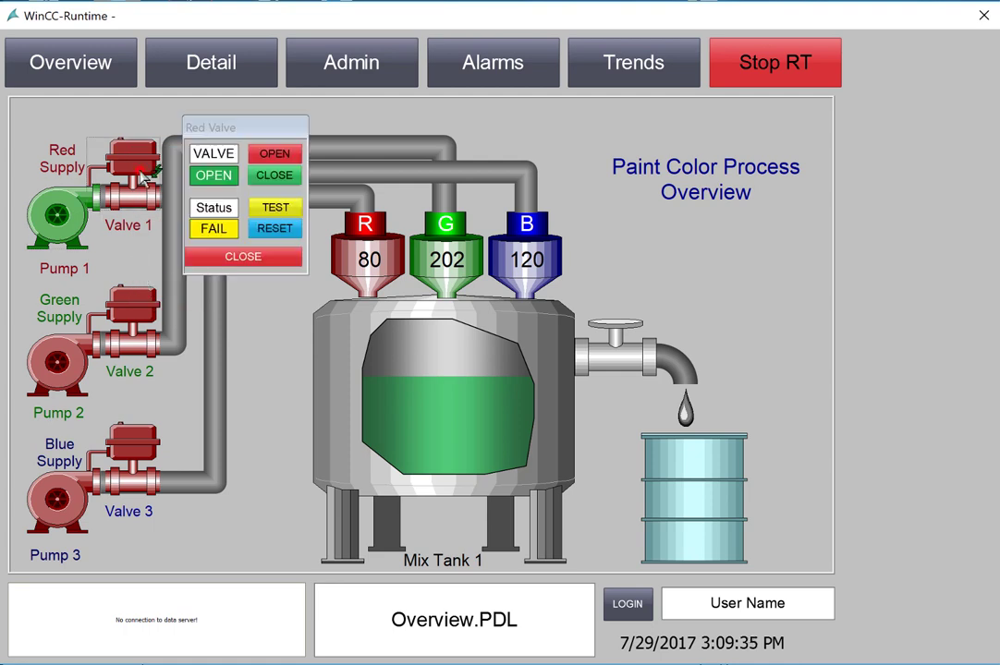
{"action": "left_click", "coordinate": [221, 251]}
{"action": "left_click", "coordinate": [61, 225]}
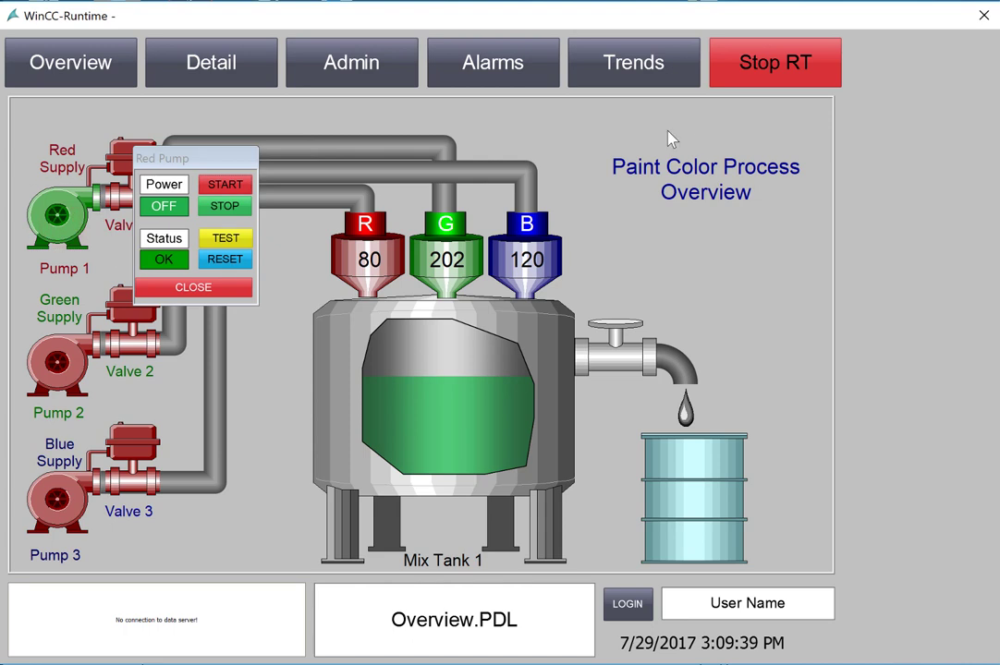